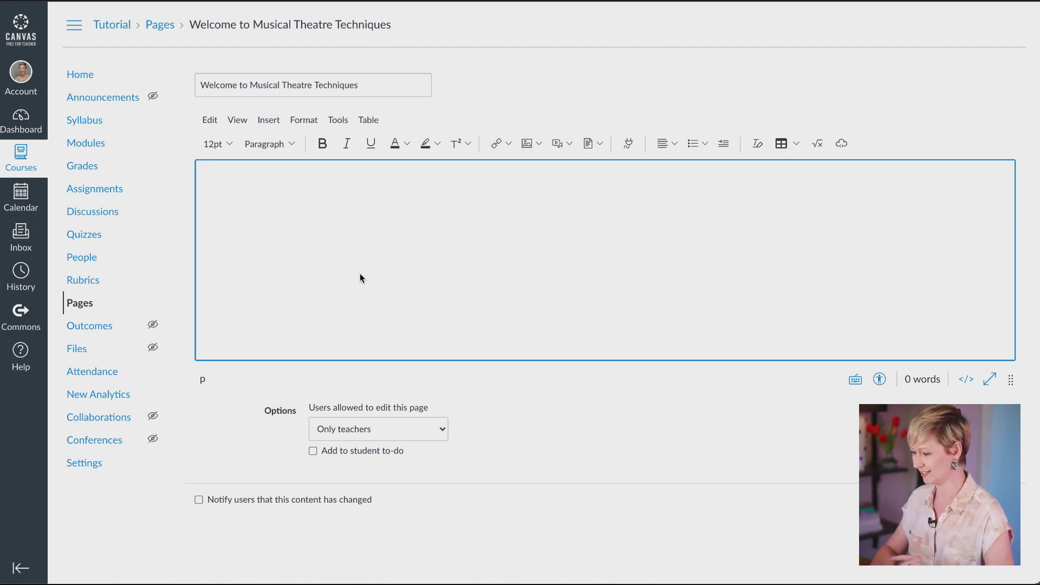
Open the Embed dialog for the body of the "Welcome to Musical Theatre Techniques" page.
click(209, 240)
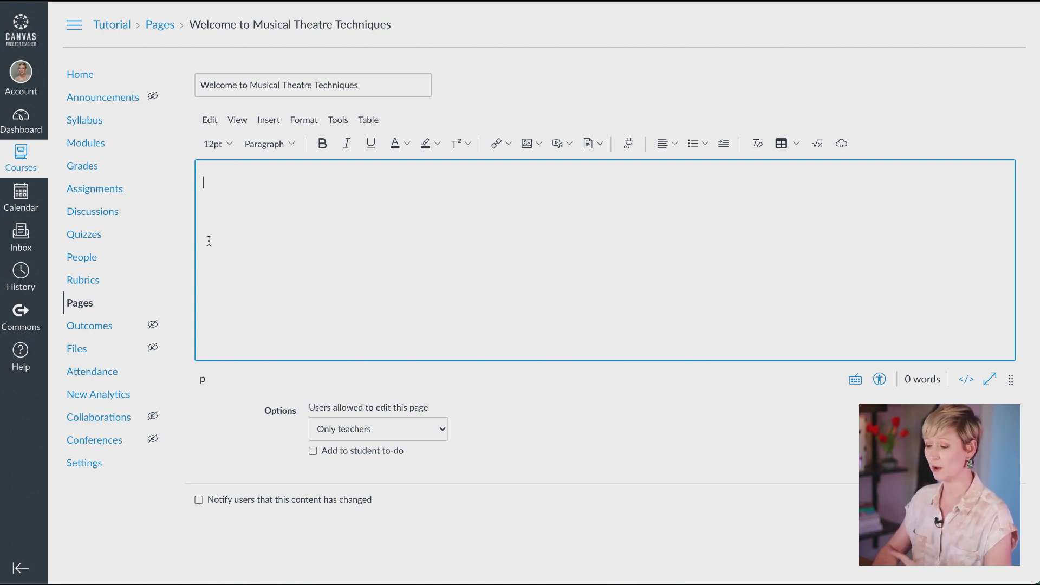
click(269, 121)
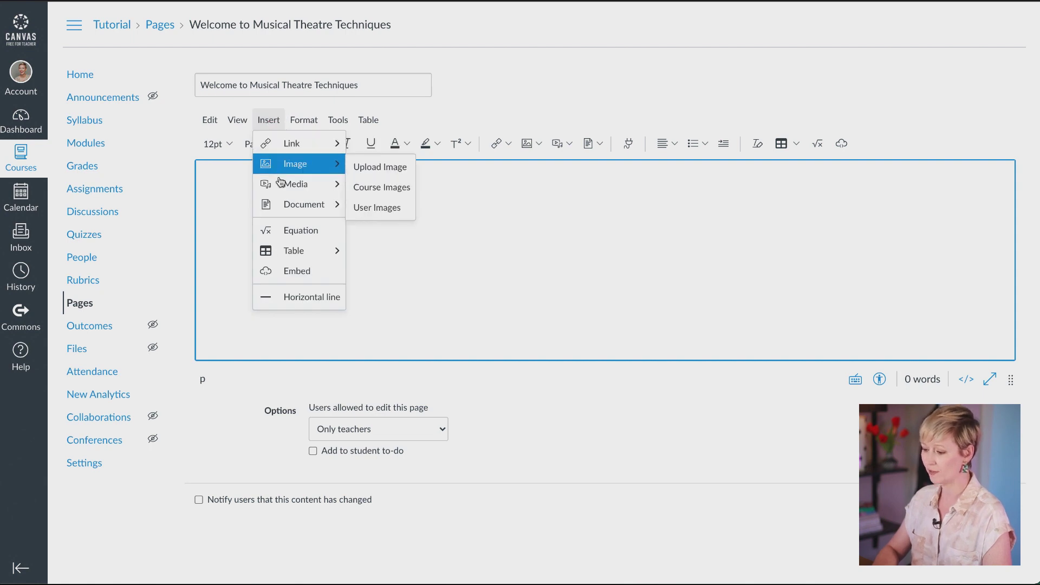
click(293, 276)
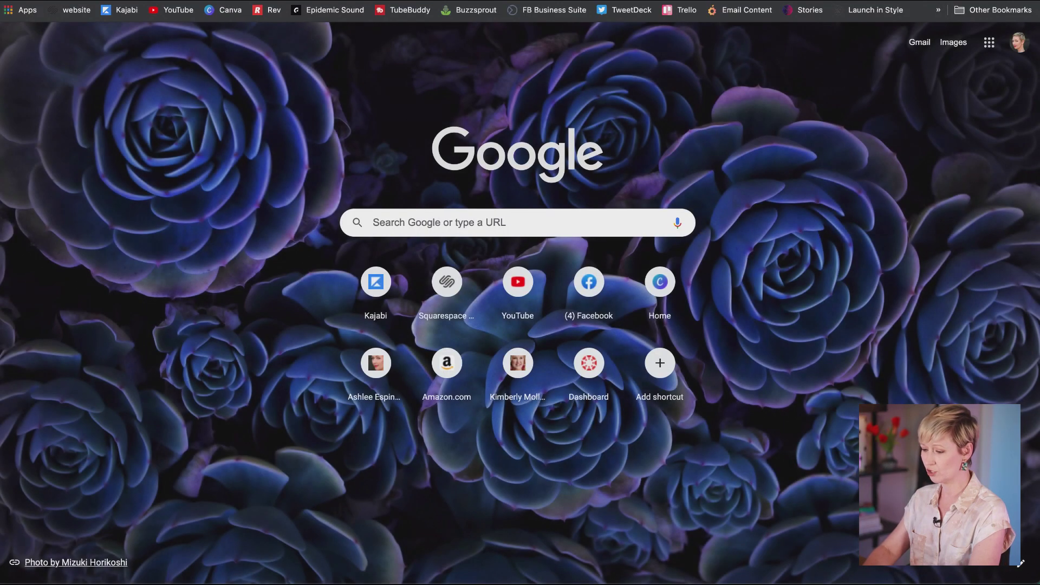
Switch to YouTube and copy the embed code of the "Canvas Course Setup (FULL TUTORIAL)" video.
text(you)
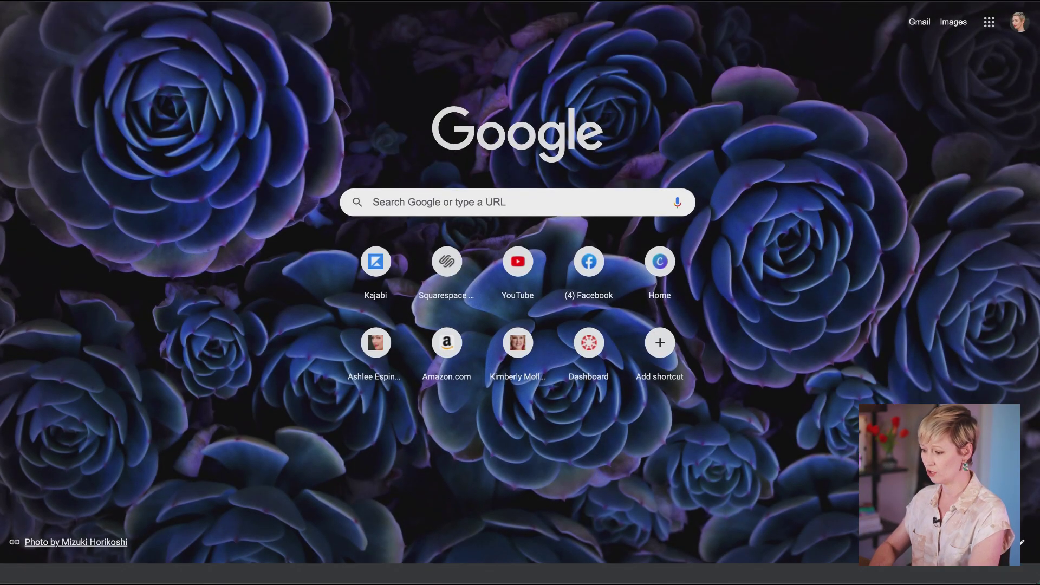
key(Return)
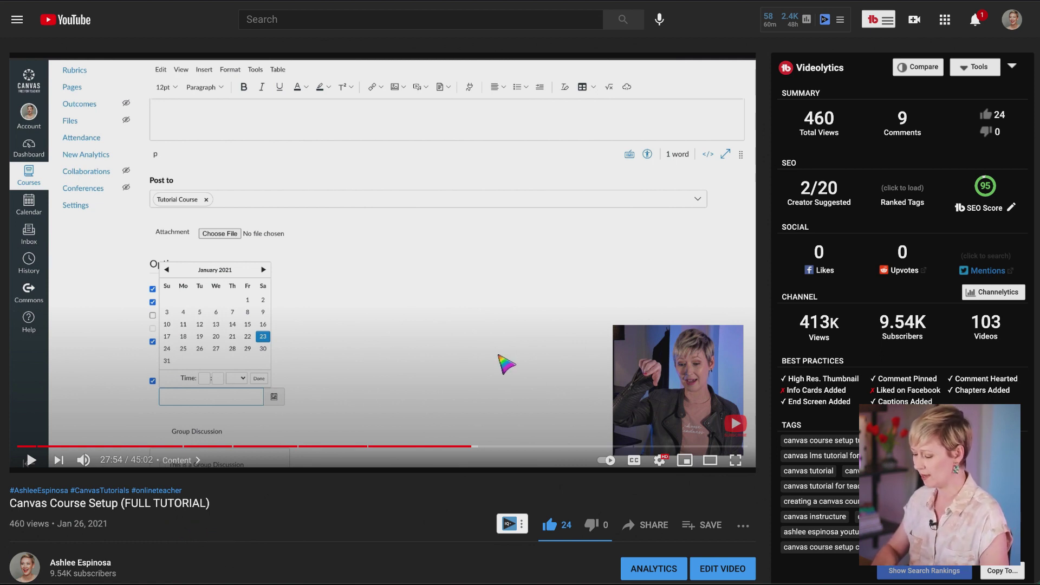
click(630, 530)
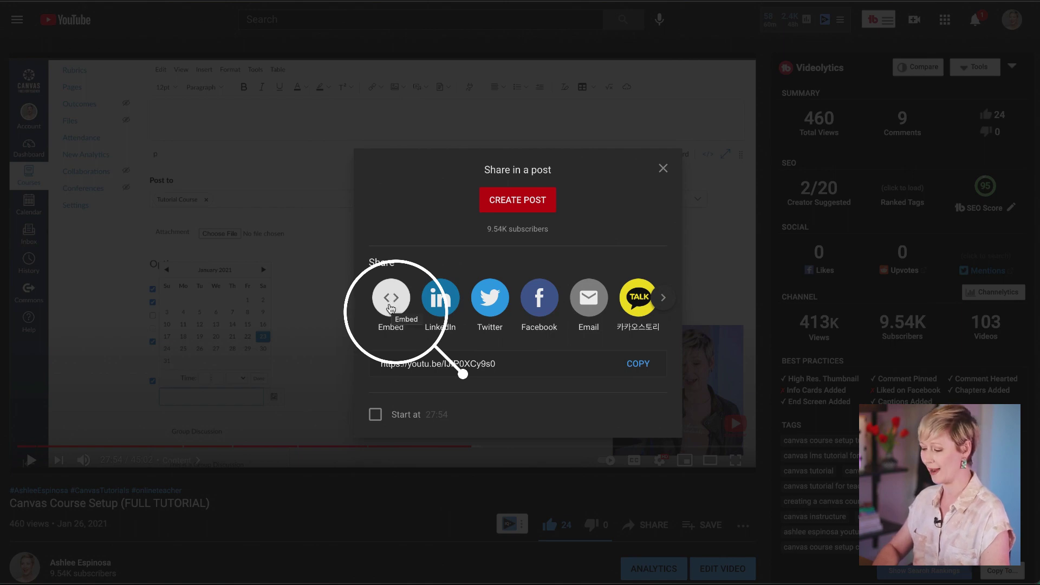
click(390, 306)
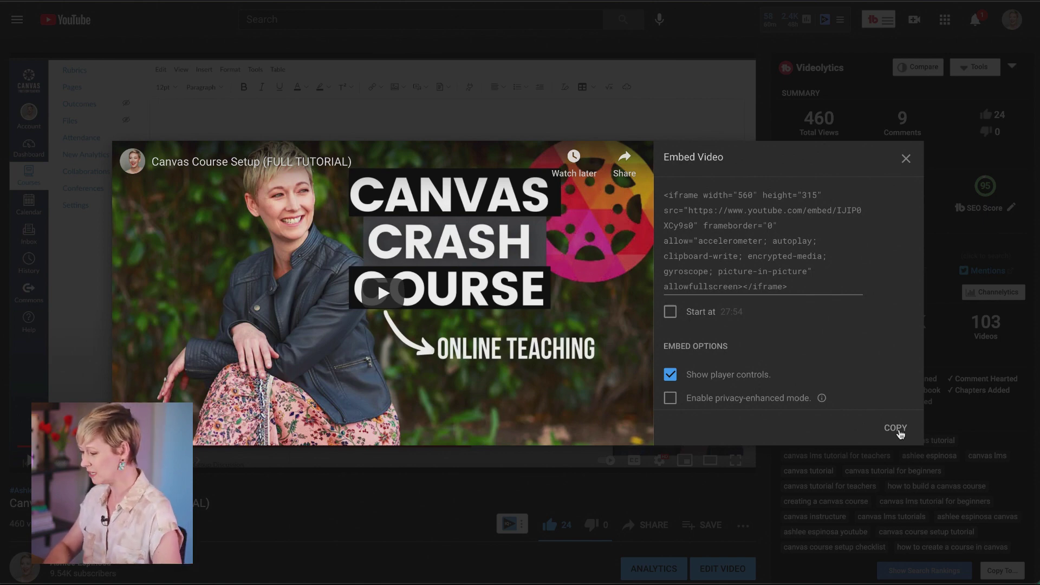
click(896, 429)
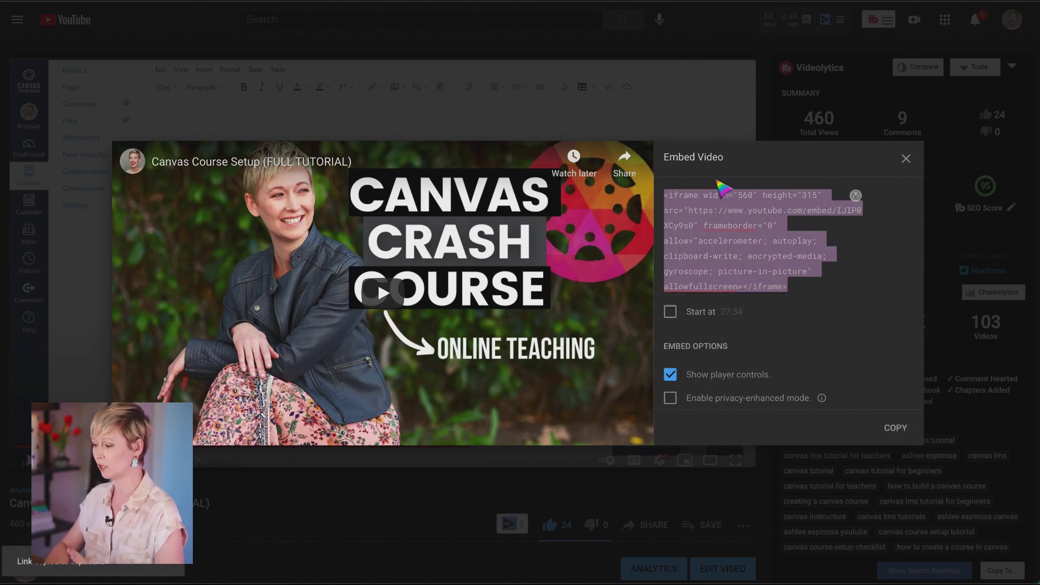
click(907, 161)
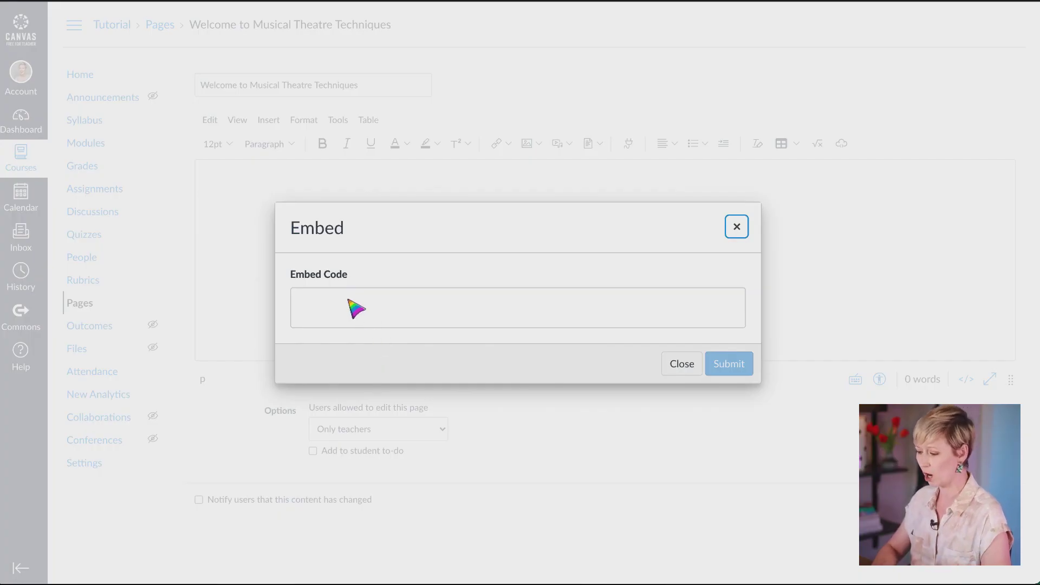
Paste the copied iframe code as the page's embed code in Canvas and submit it to insert the video.
click(352, 313)
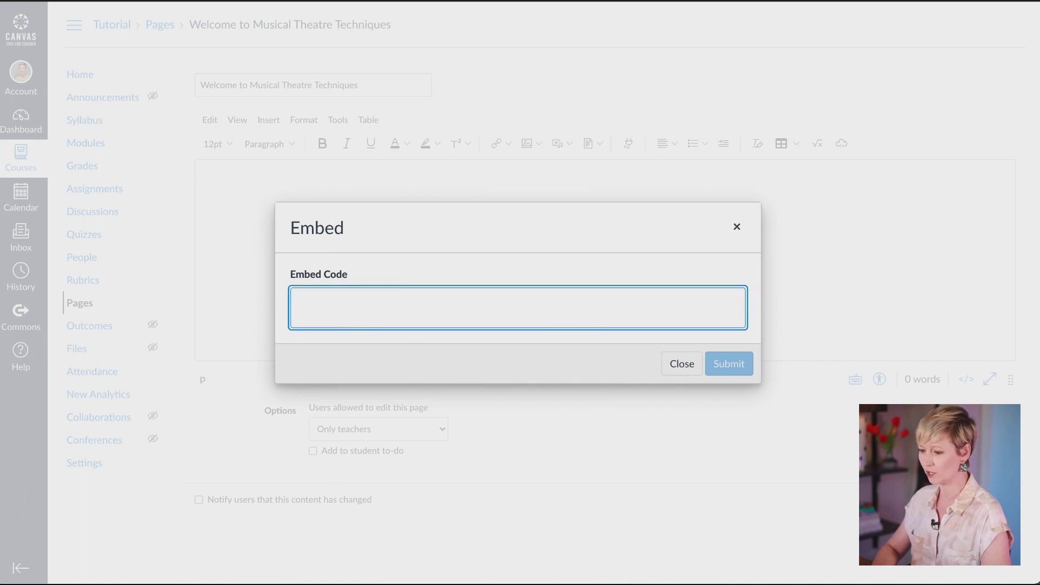
right_click(352, 313)
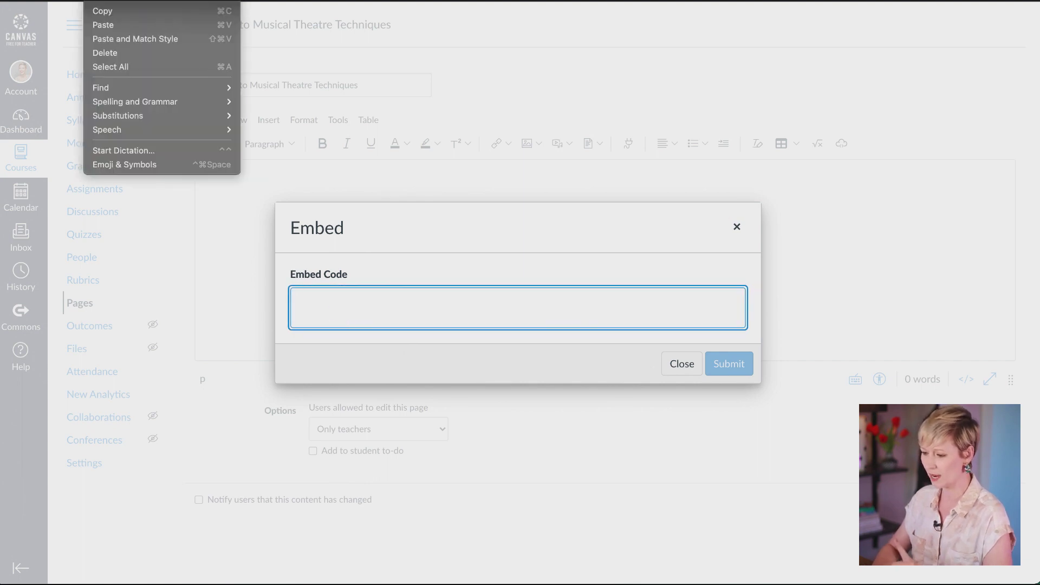
click(103, 25)
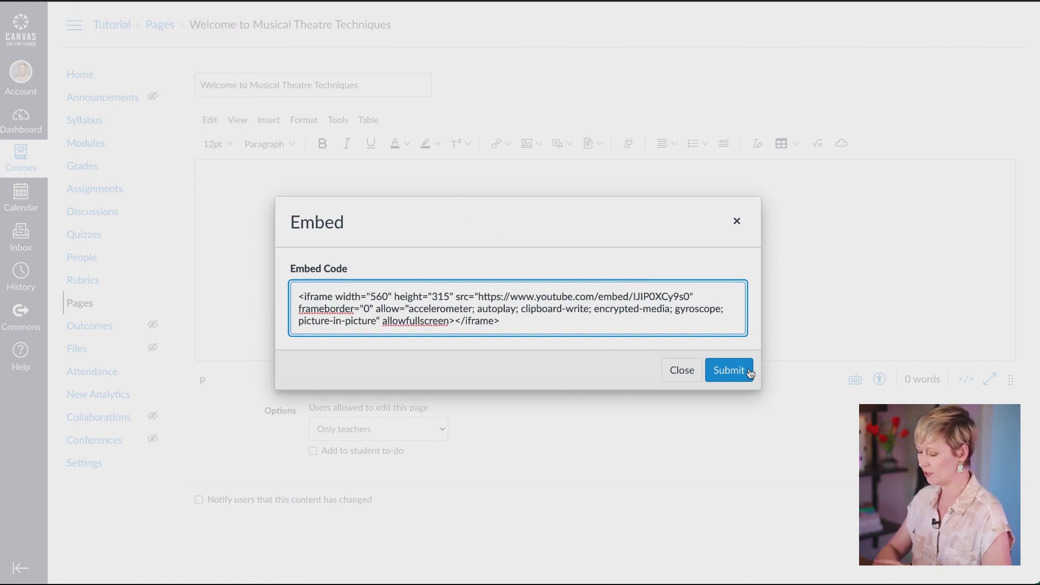
click(733, 370)
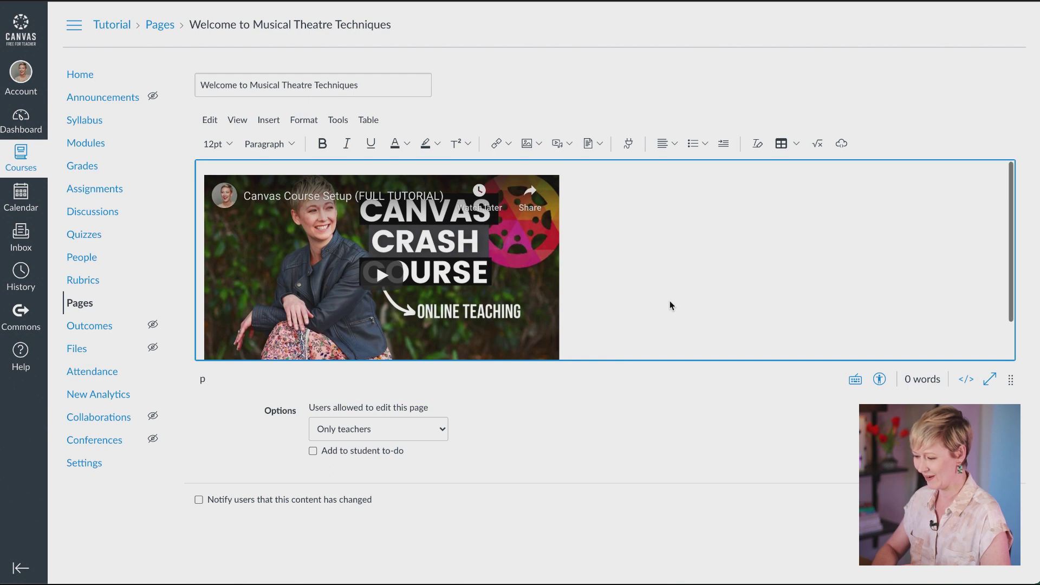
scroll(669, 304, down, 2)
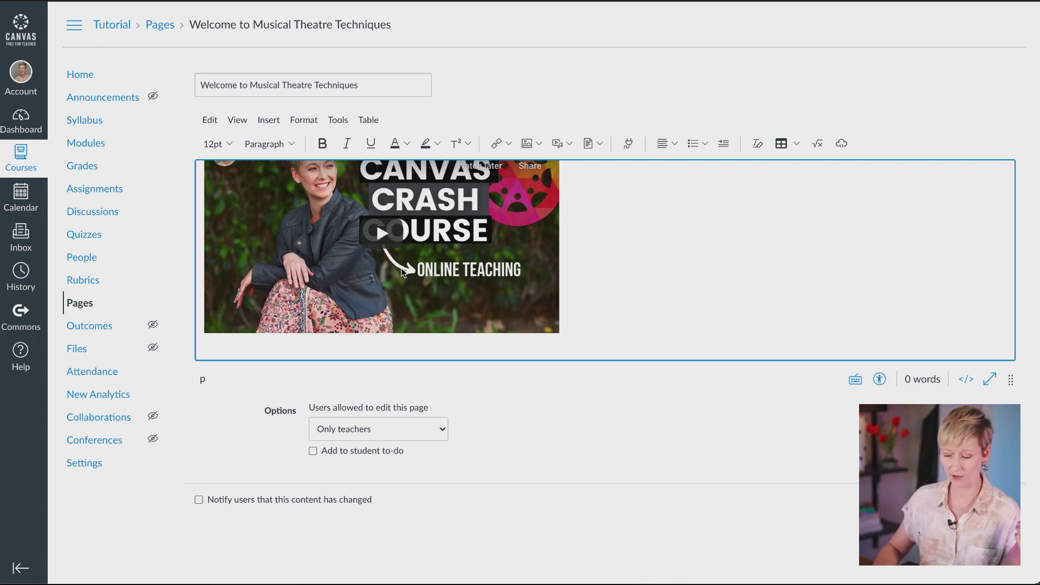
Search the editor's external apps for "youtube" and close the app selection.
click(629, 145)
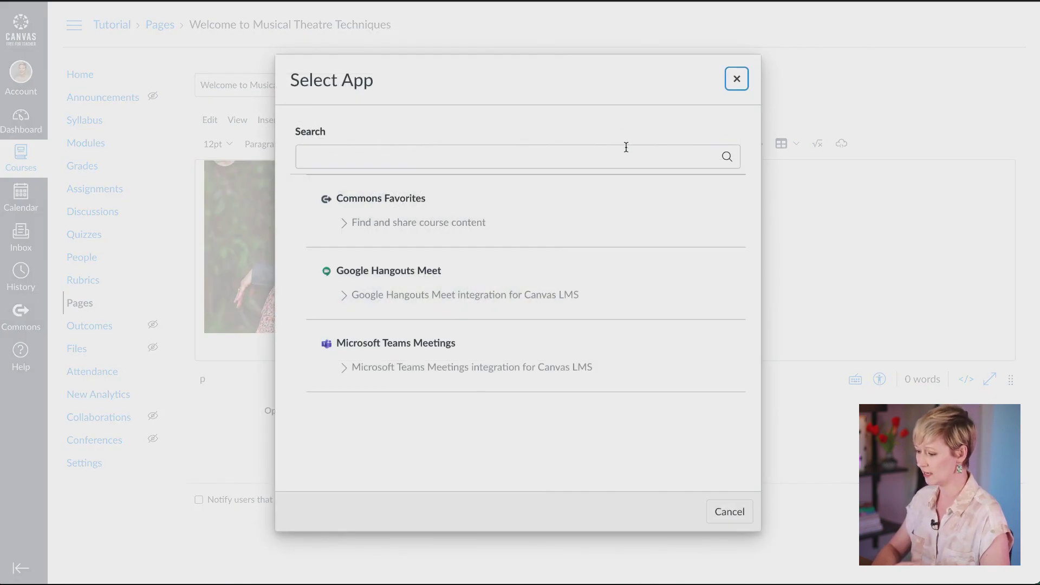
click(625, 154)
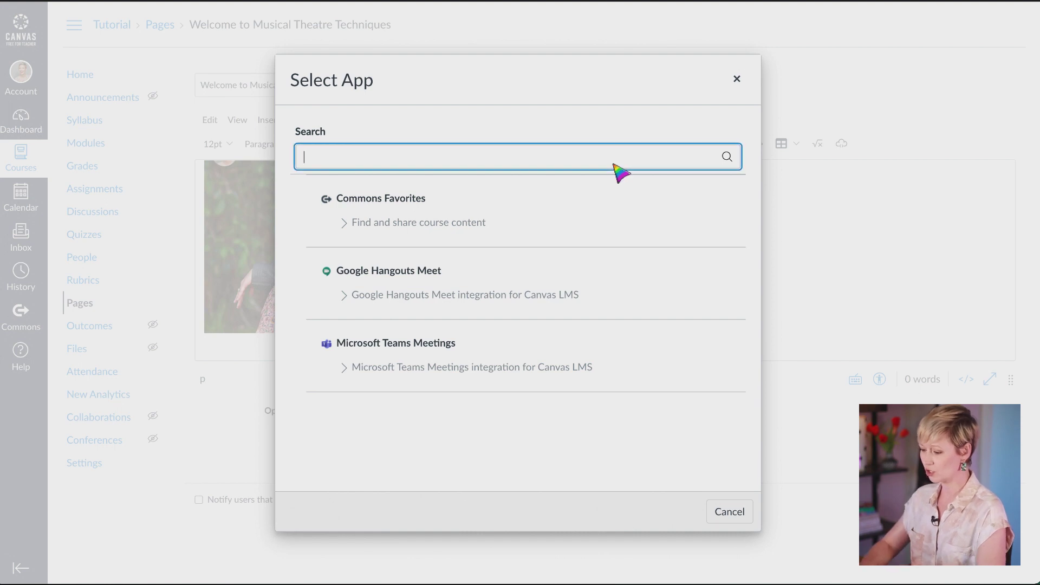
text(youtube)
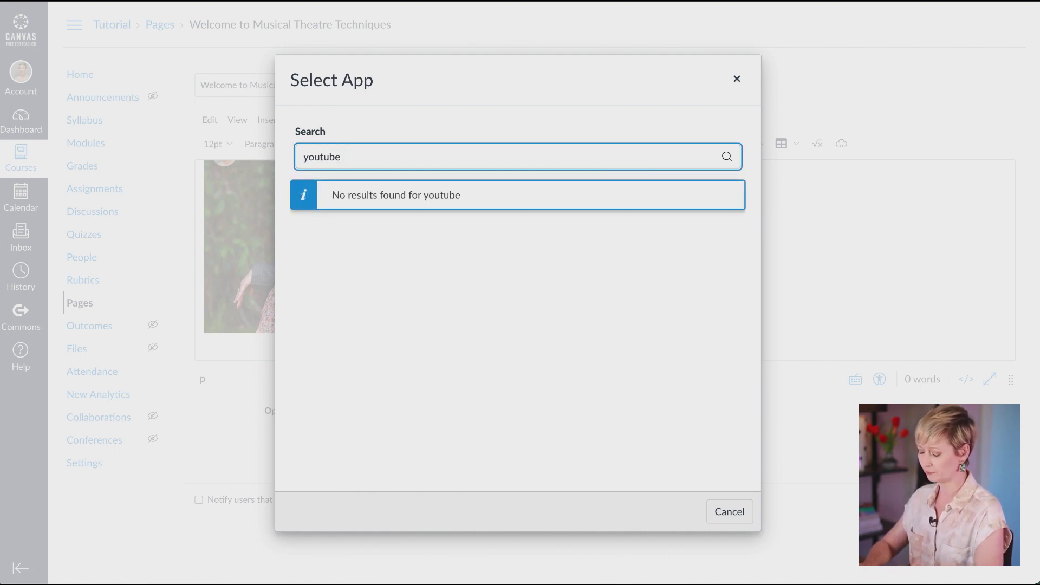
click(528, 298)
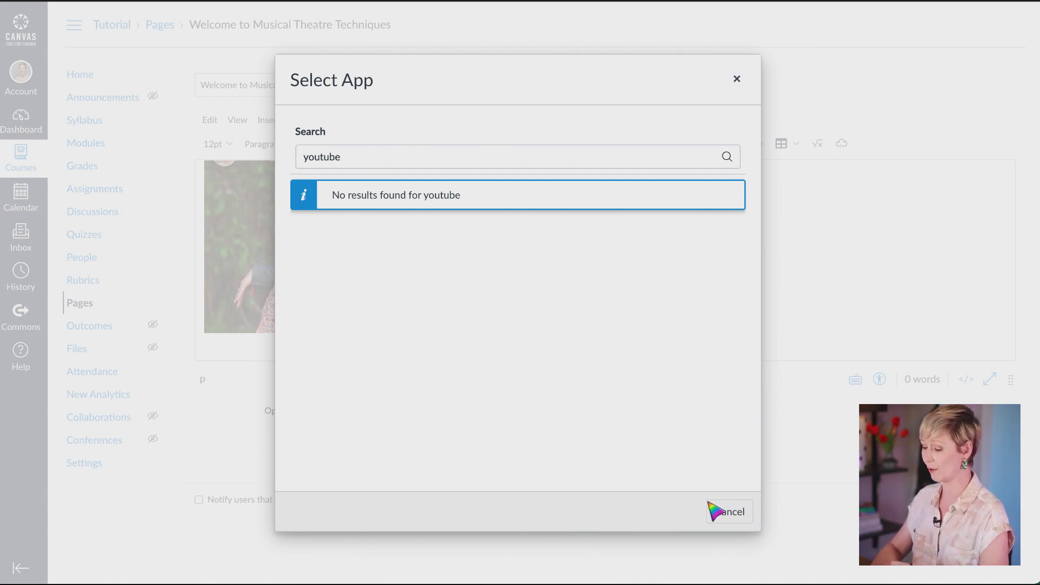
click(724, 512)
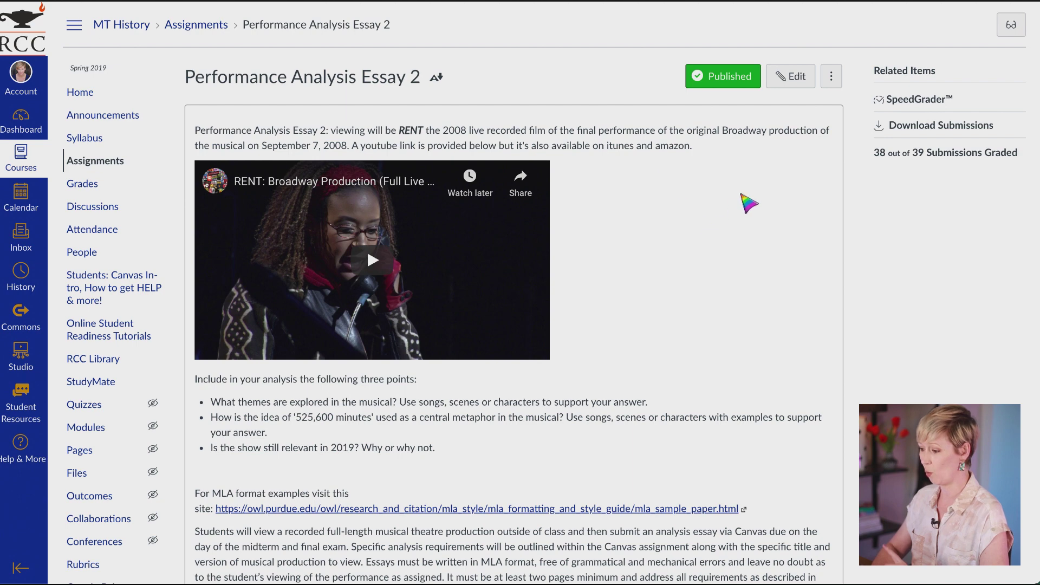
Start editing the "Performance Analysis Essay 2" assignment in the MT History course and open the YouTube external tool.
click(796, 79)
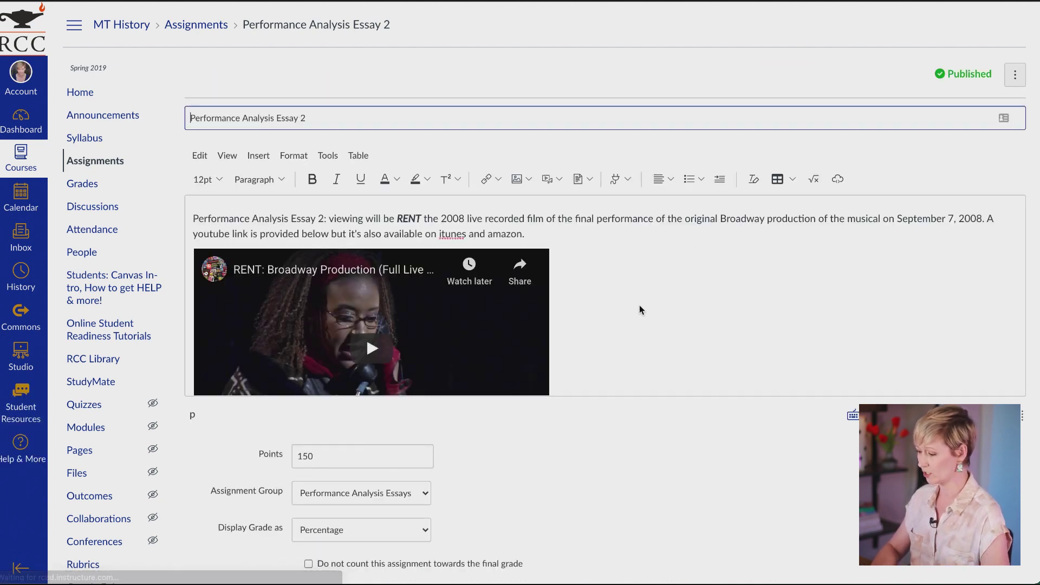
click(627, 181)
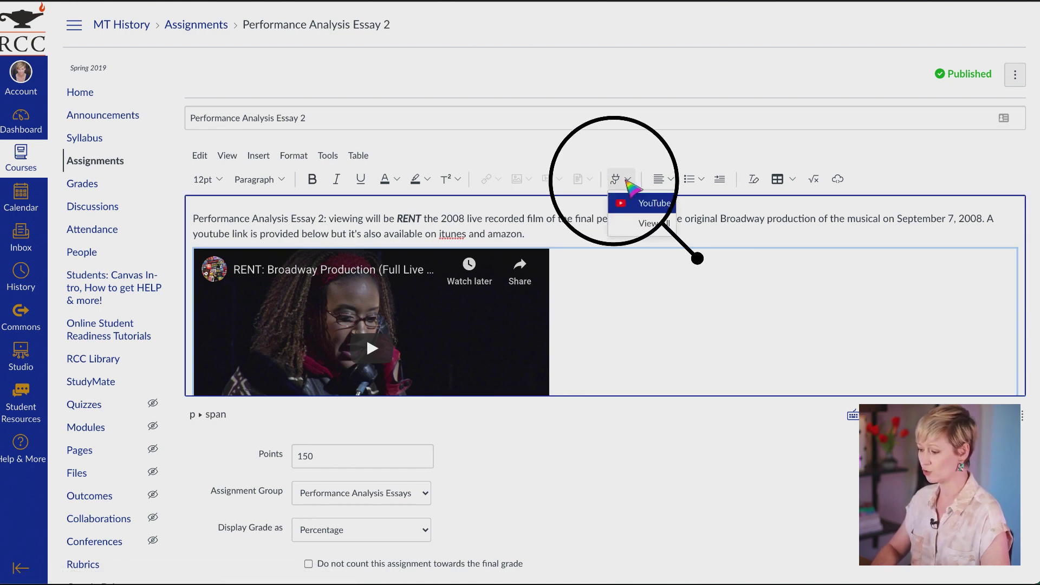
click(652, 204)
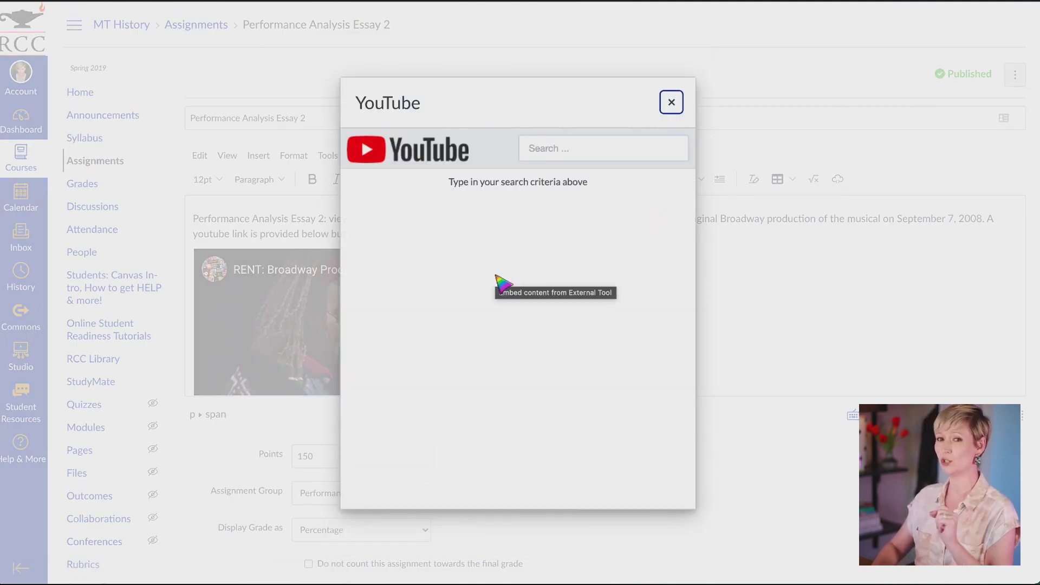
Search YouTube for "history music" and embed the video "A History of The Beatles 1962-1970" in the assignment at small size.
click(562, 155)
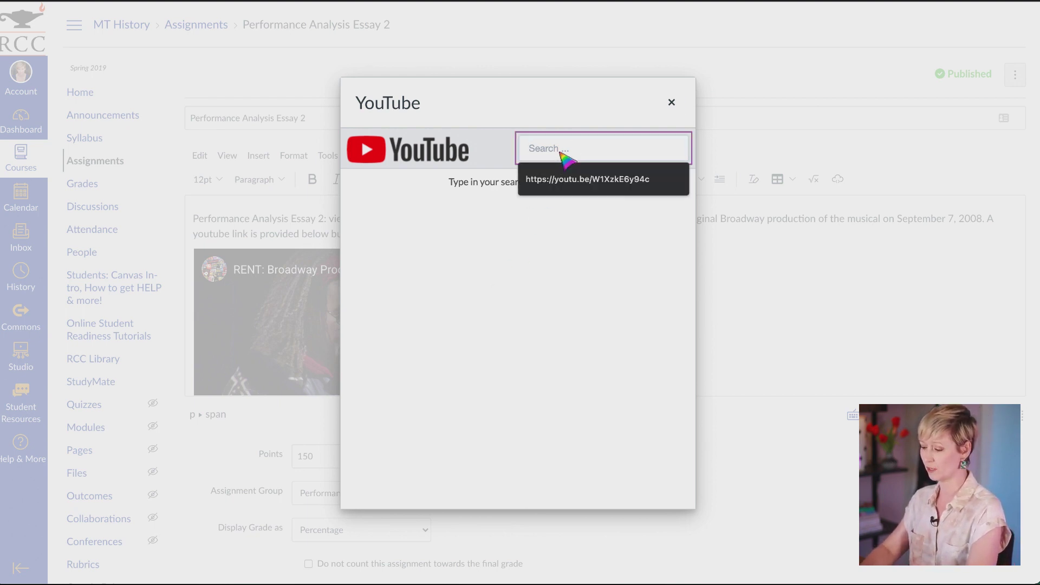
text(histr)
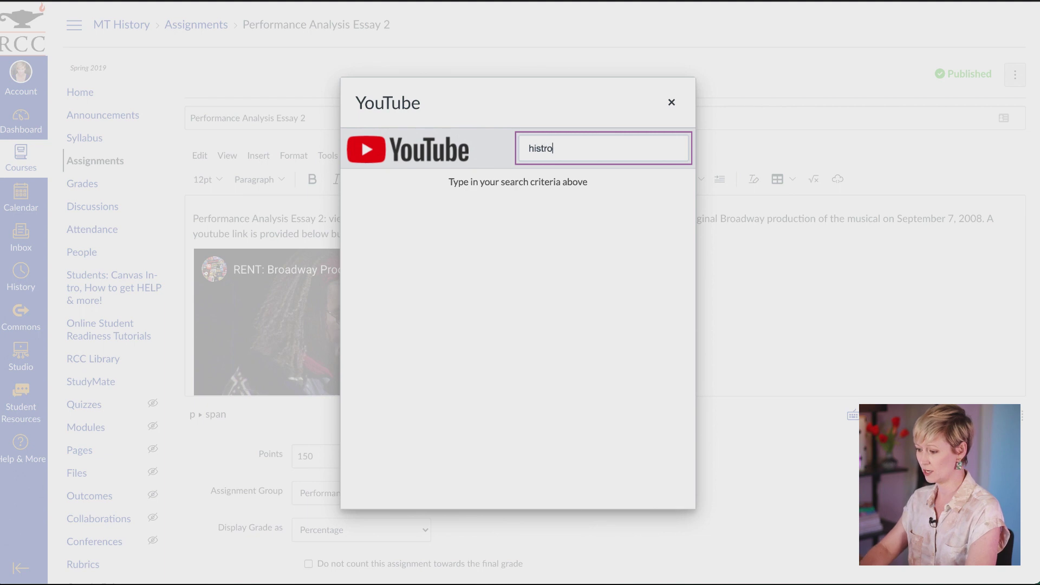
key(BackSpace)
text(ory music)
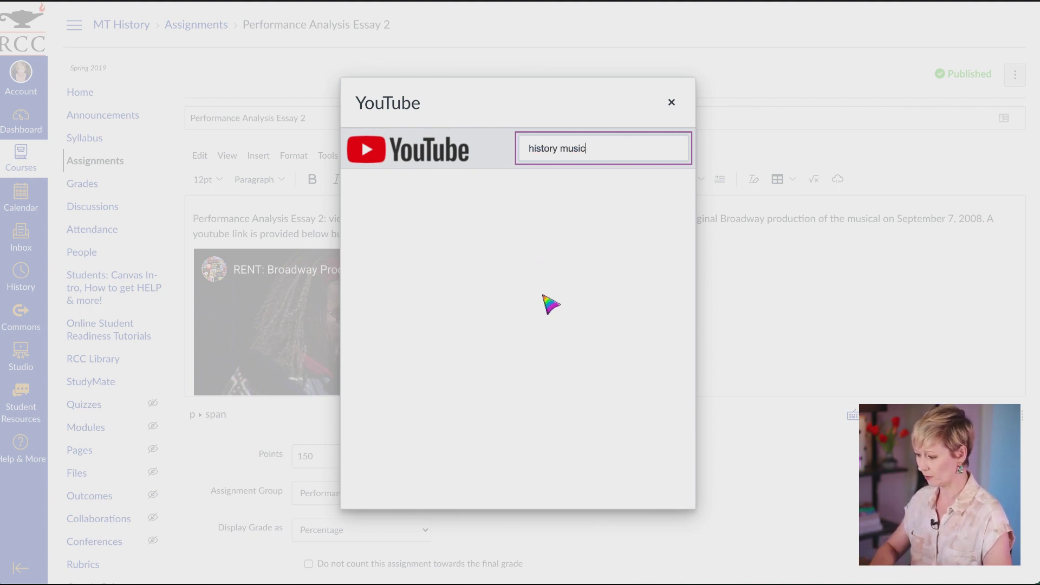
key(Return)
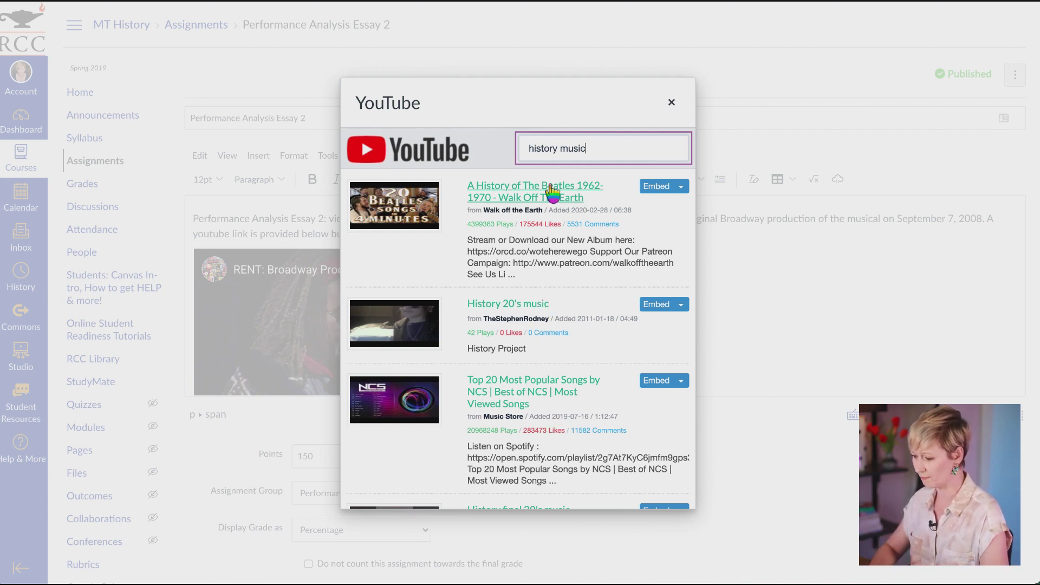
click(680, 188)
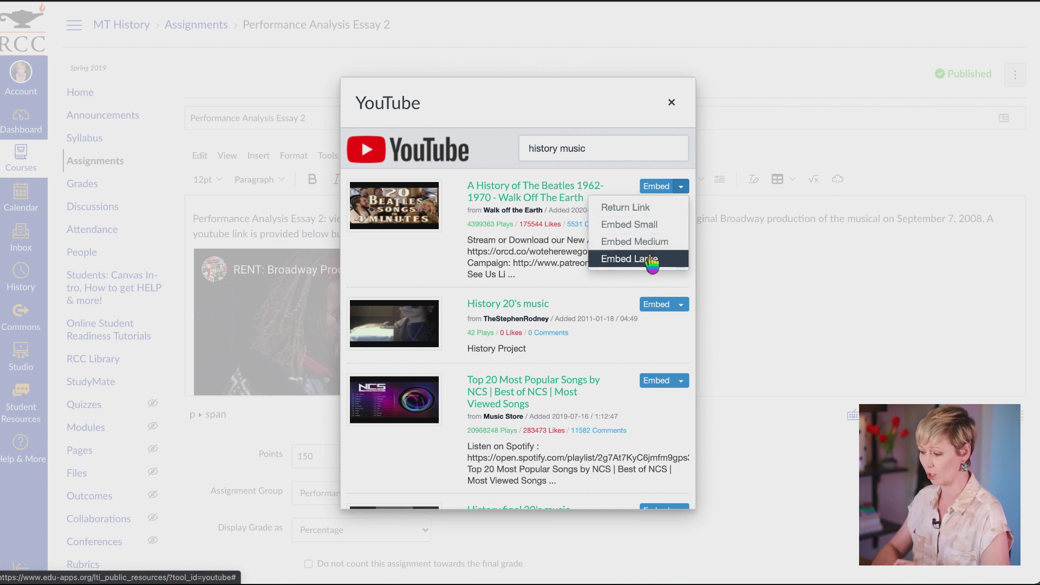
click(657, 226)
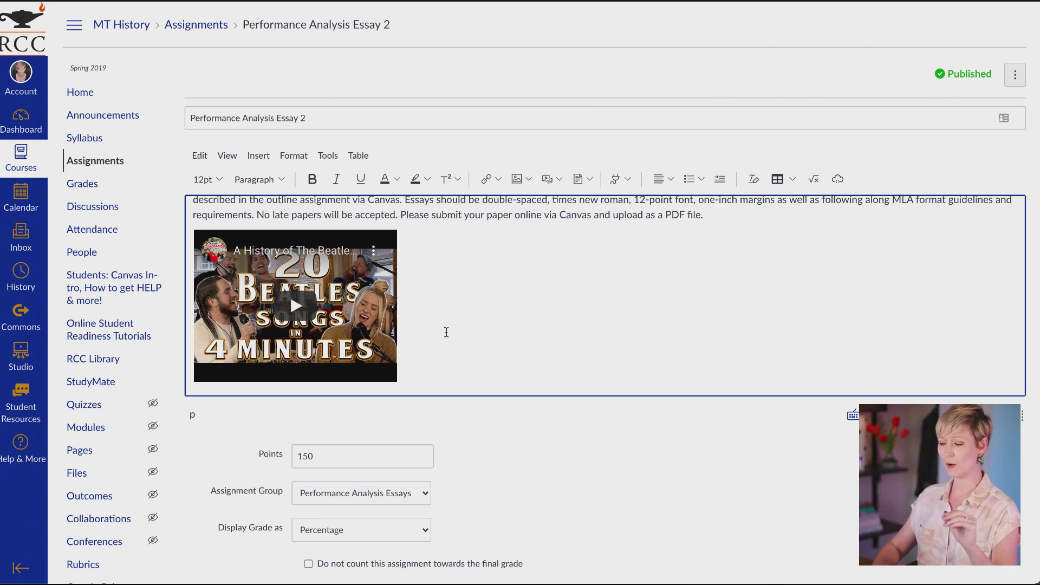
click(627, 179)
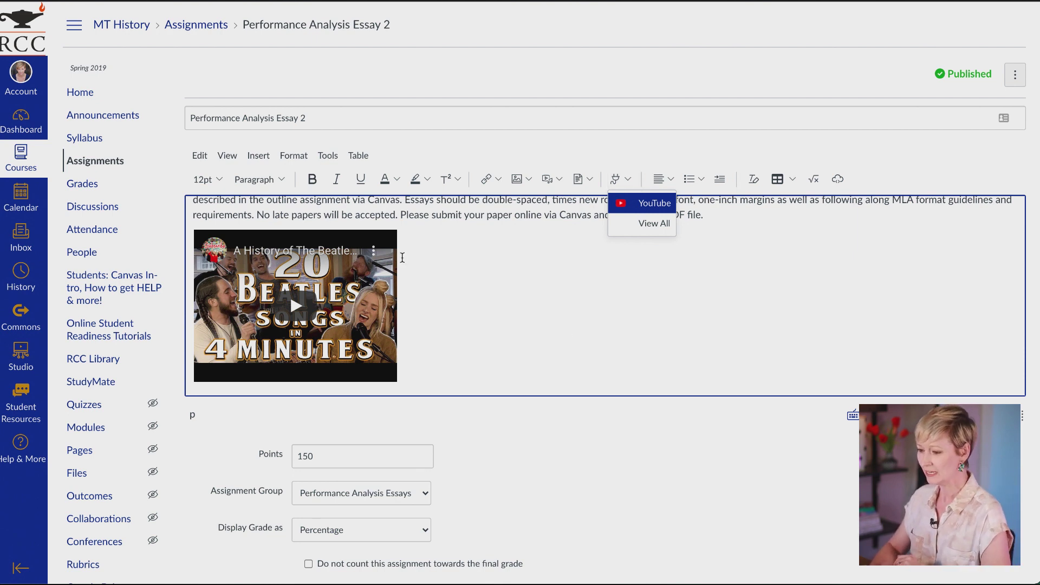
scroll(513, 325, up, 5)
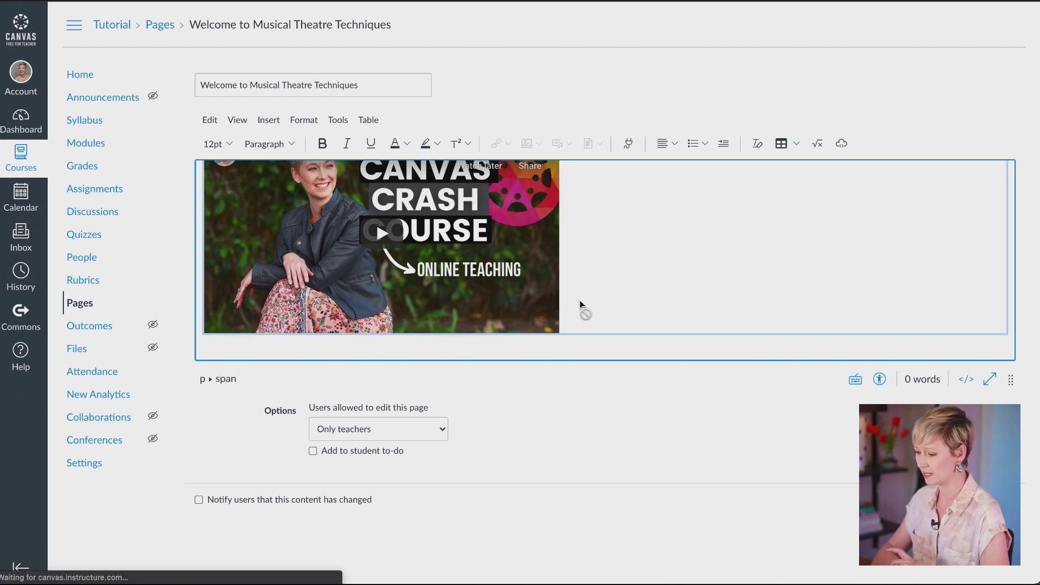
Delete the embedded video from the "Welcome to Musical Theatre Techniques" page.
key(BackSpace)
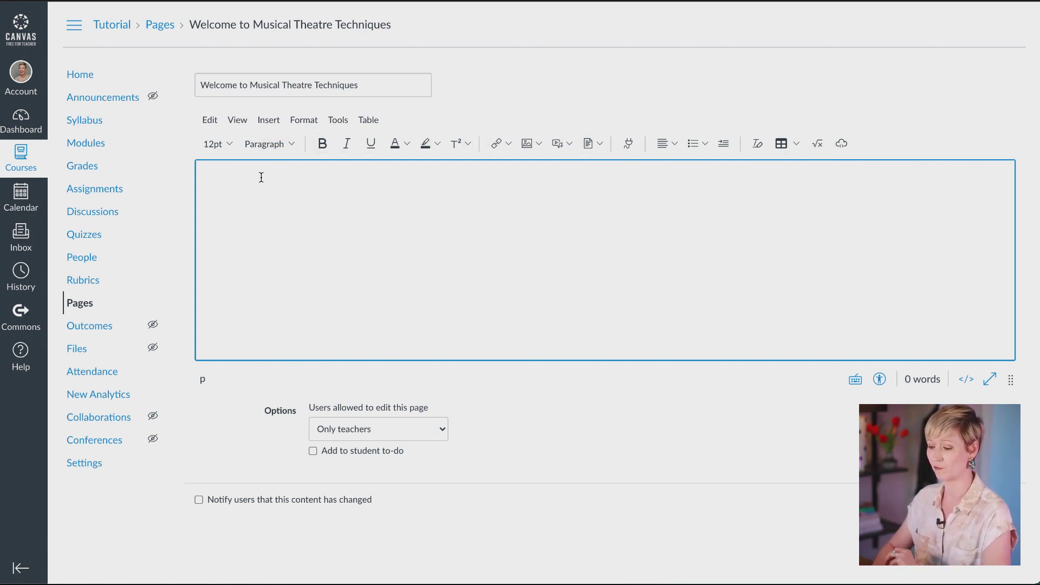
click(216, 122)
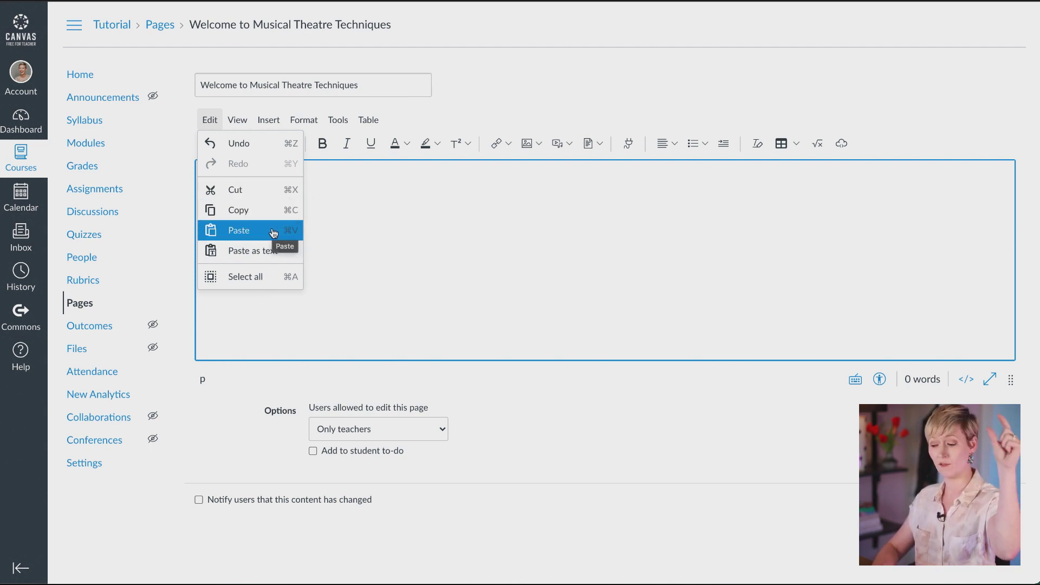
click(232, 278)
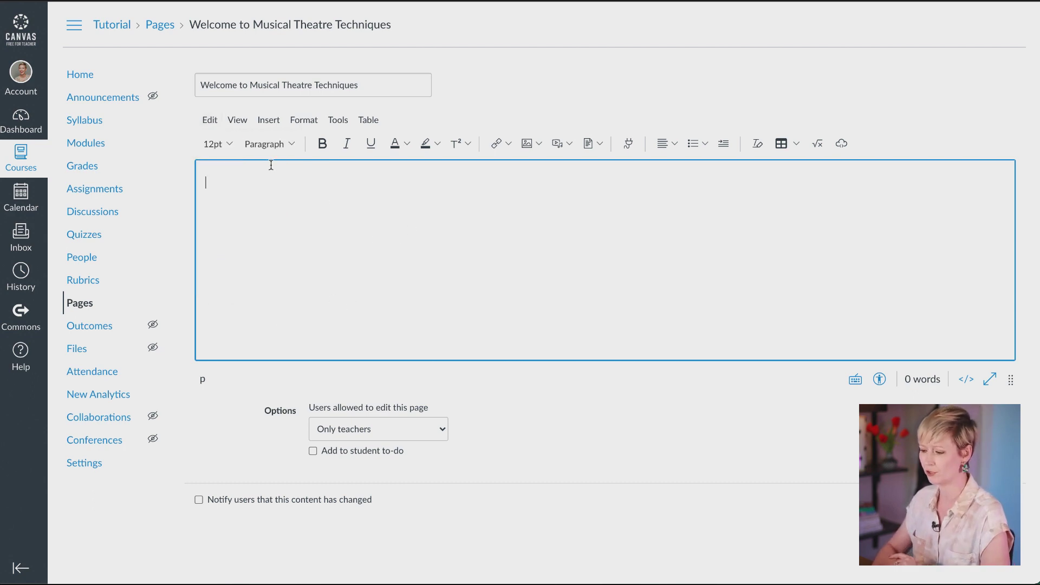
click(238, 121)
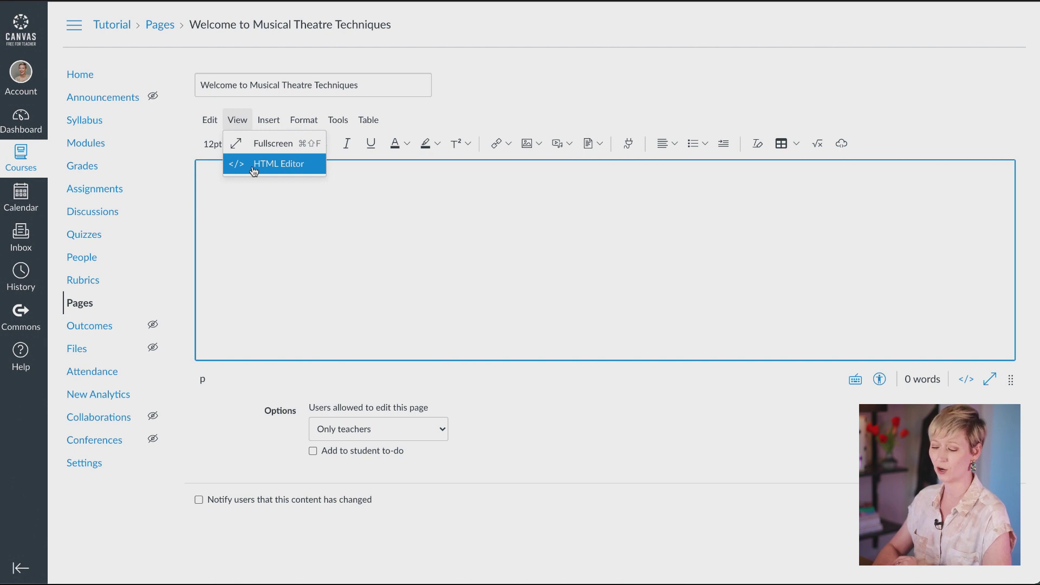
click(263, 143)
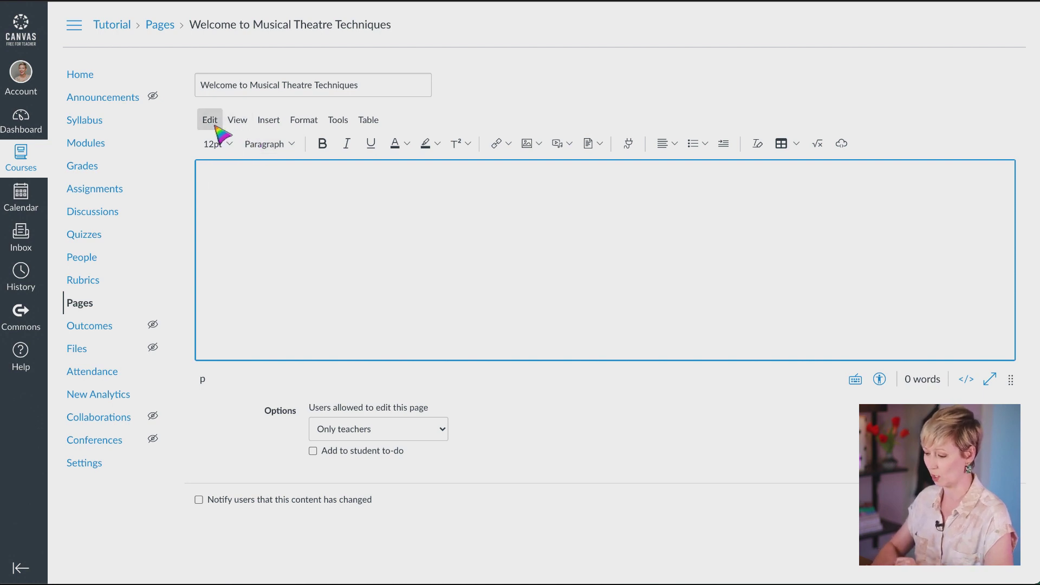
Review the editor's options for inserting links and images on the "Welcome to Musical Theatre Techniques" page.
click(269, 121)
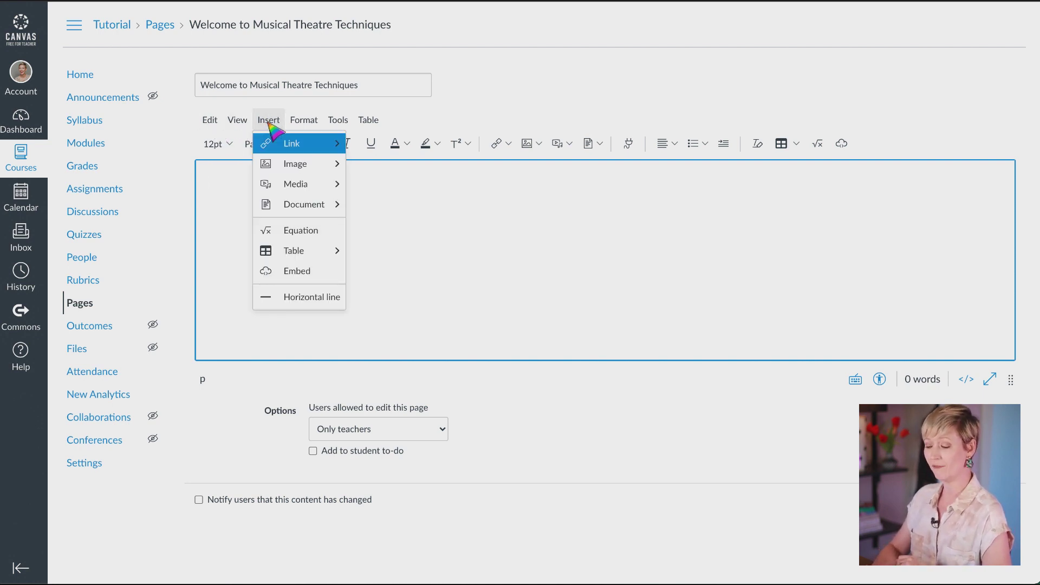
mouse_move(295, 147)
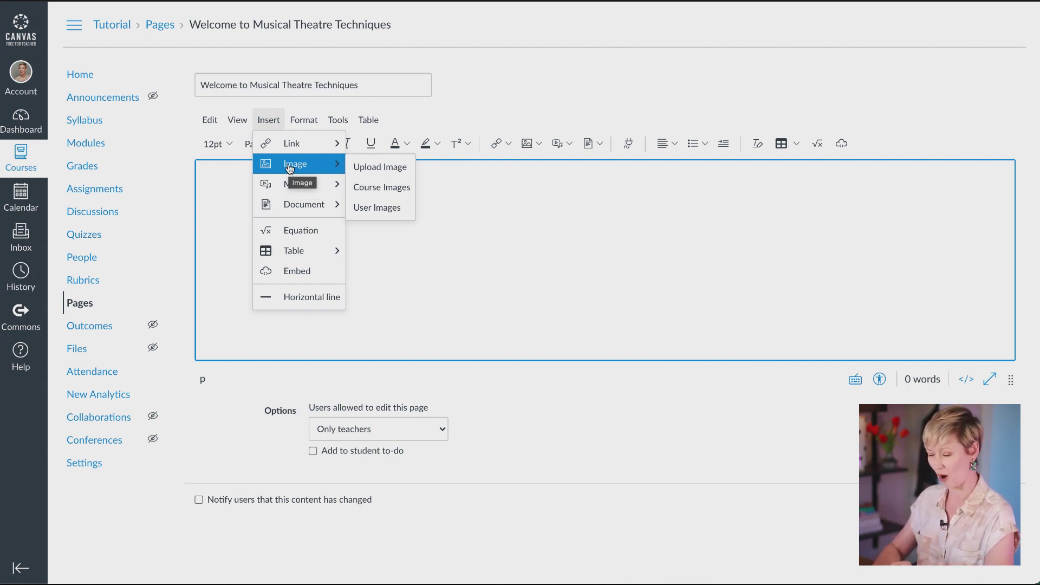
key(Right)
key(Right)
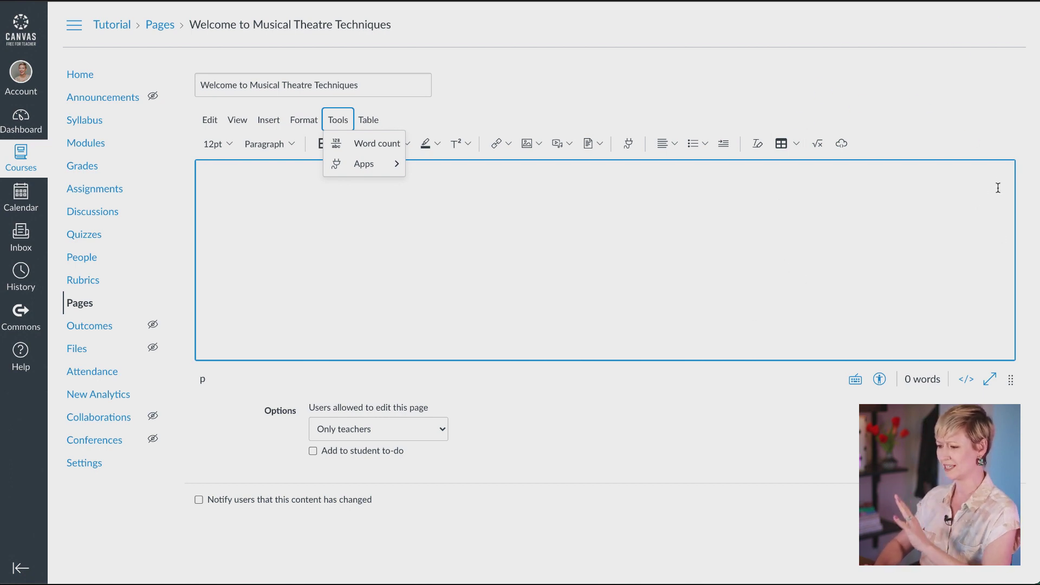
Preview recording media for the page with the FaceTime HD Camera as the webcam, and close the Upload Media dialog without recording.
click(275, 120)
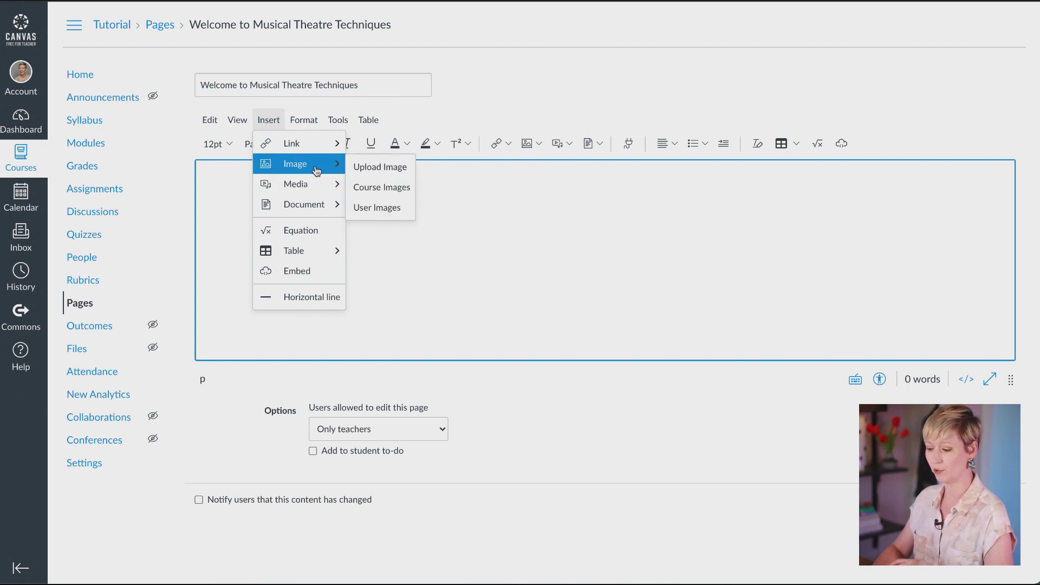
mouse_move(317, 184)
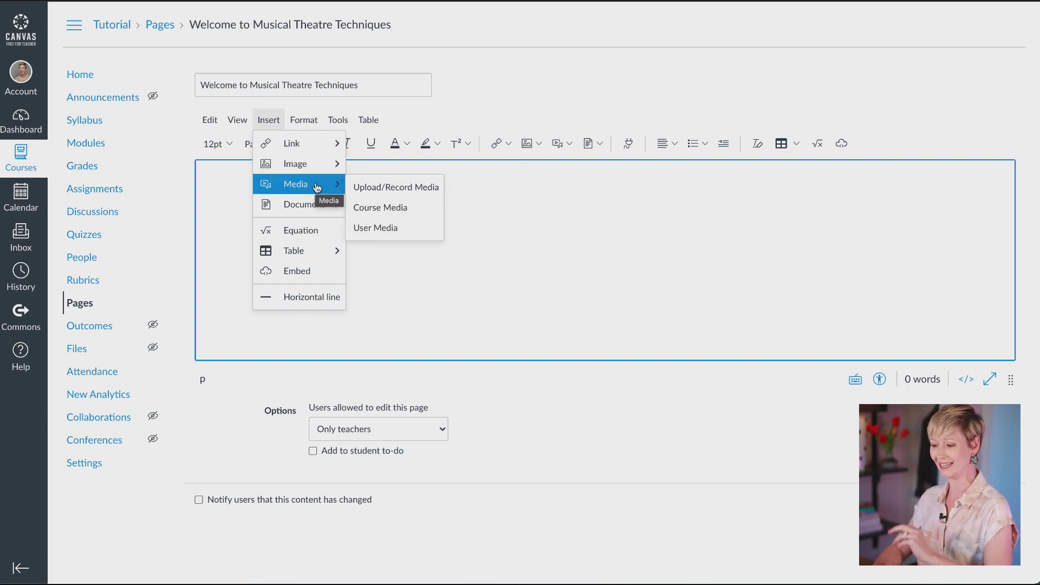
click(393, 191)
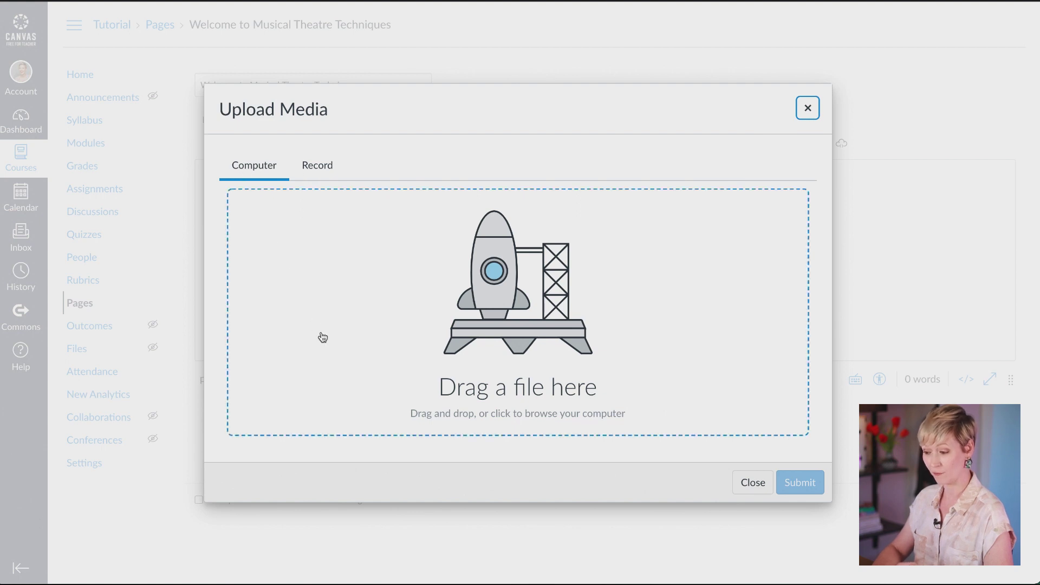
click(327, 167)
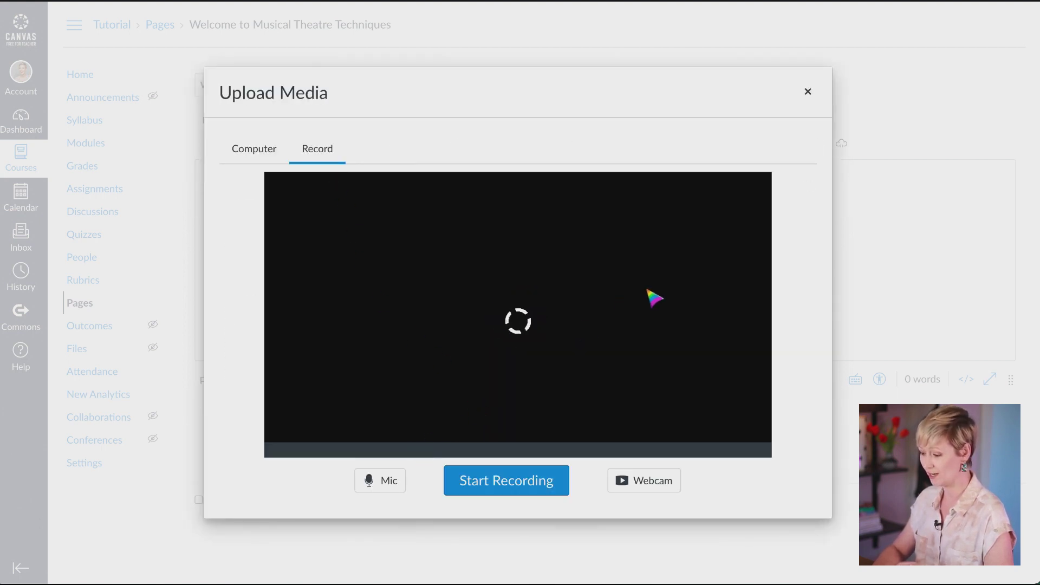
click(645, 481)
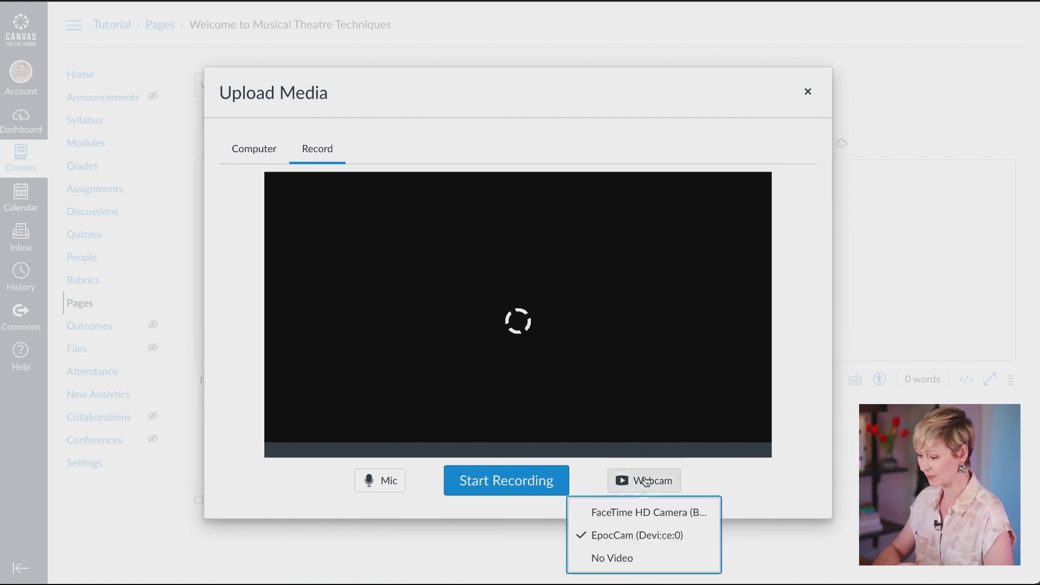
click(631, 521)
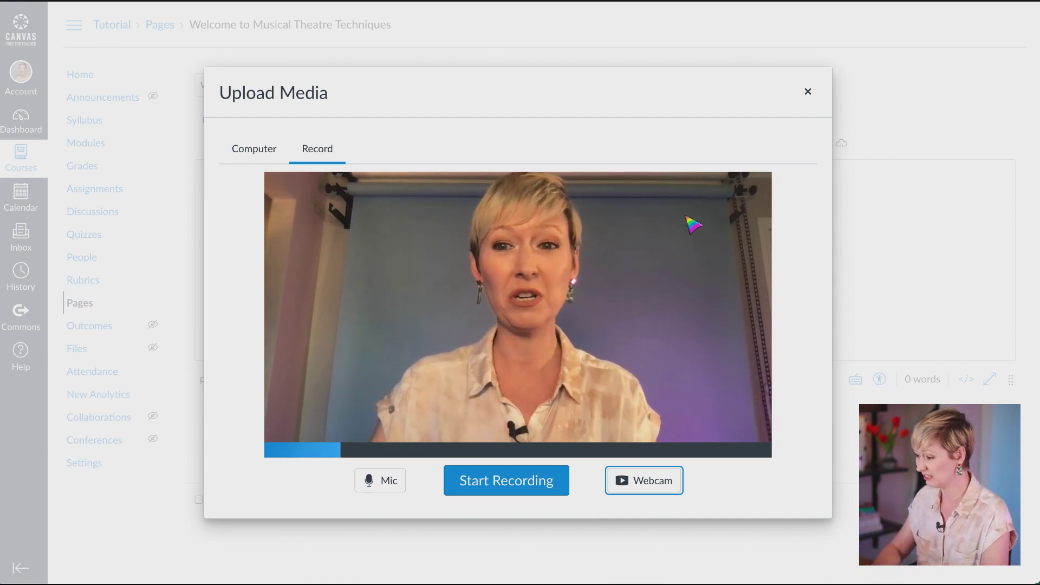
click(809, 92)
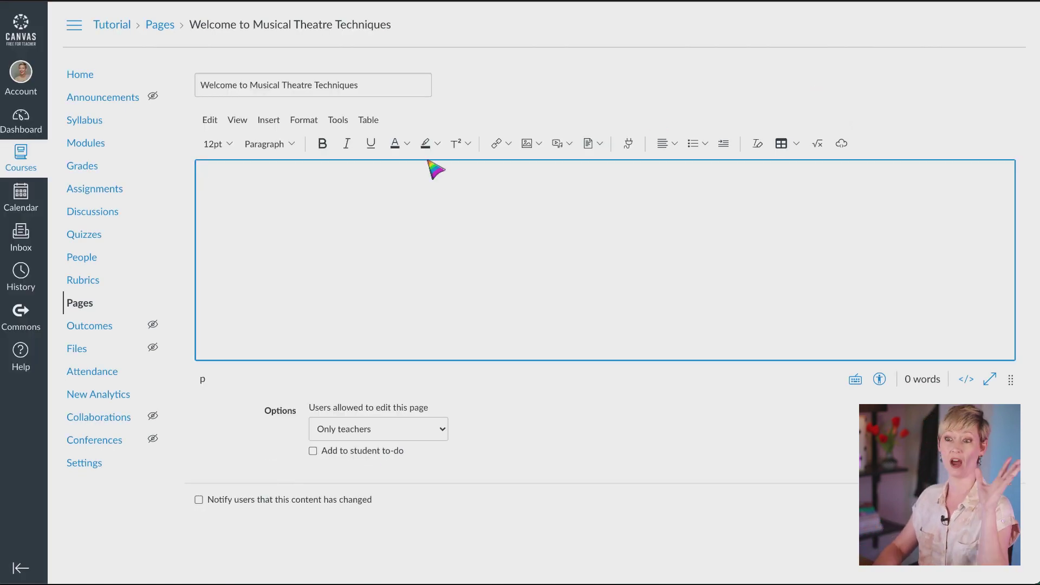
Review the remaining insert options for media, documents, equations, tables, embeds and horizontal lines.
click(268, 120)
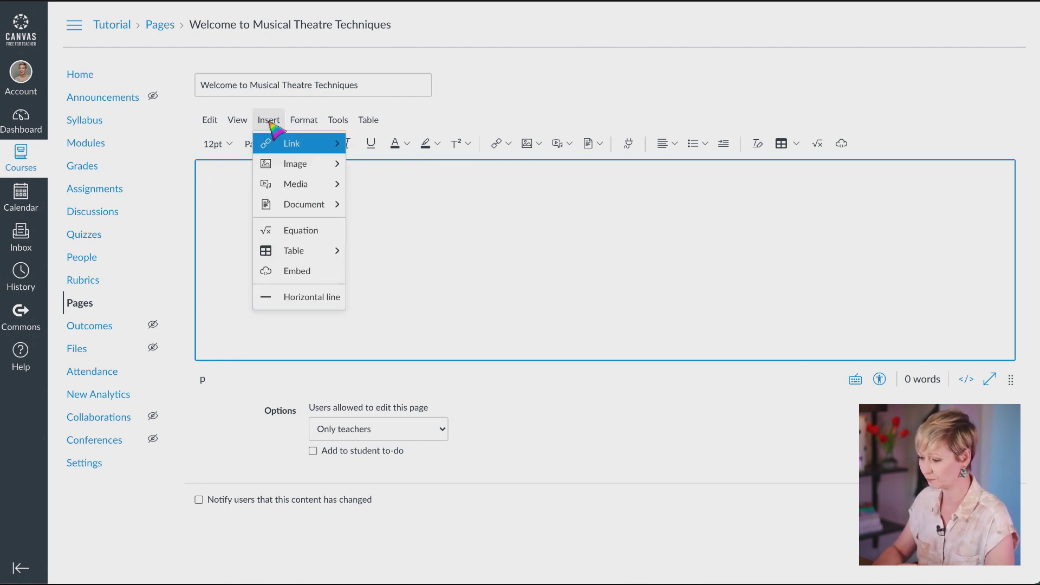
mouse_move(292, 187)
mouse_move(320, 208)
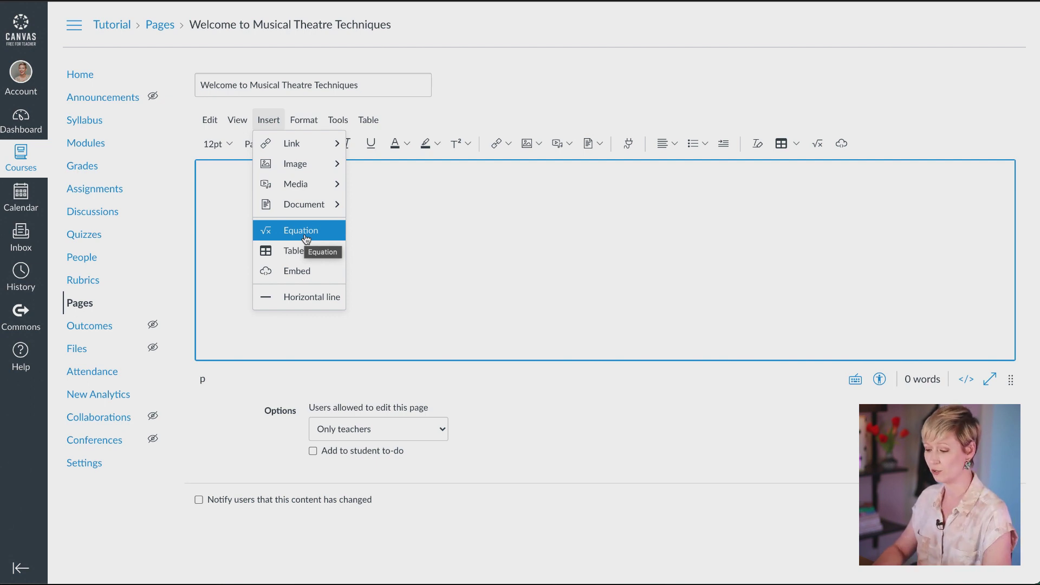
mouse_move(294, 249)
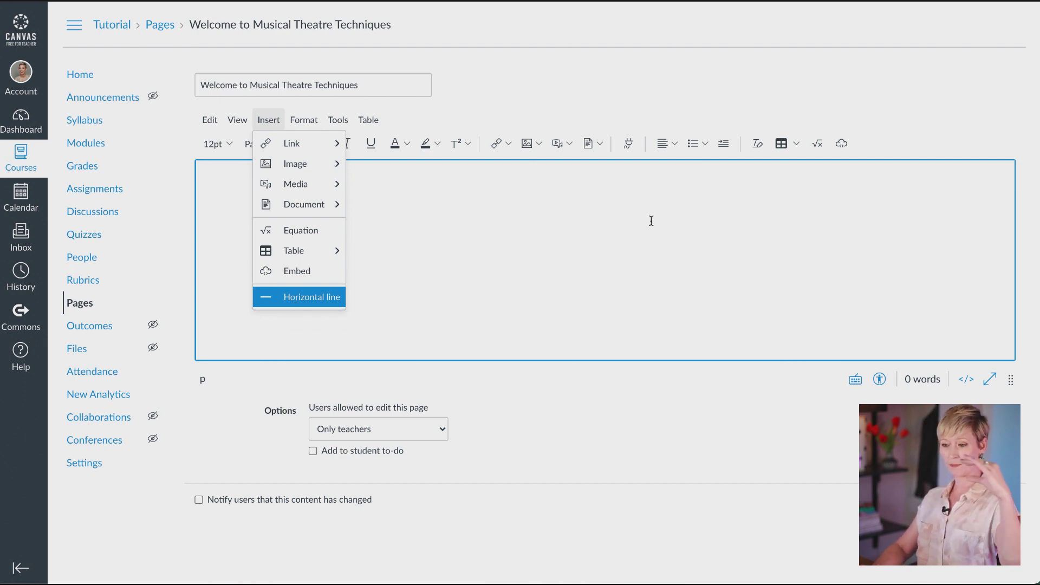
Examine the editor's text formatting options, including formats, blocks, font sizes, directionality, colors and clear formatting, without applying any.
click(302, 121)
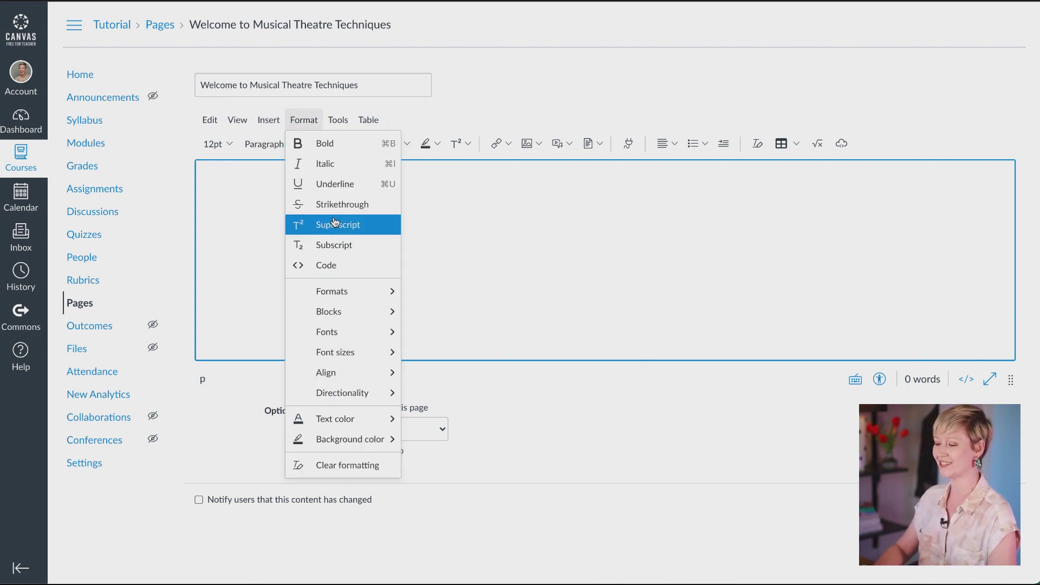
click(338, 120)
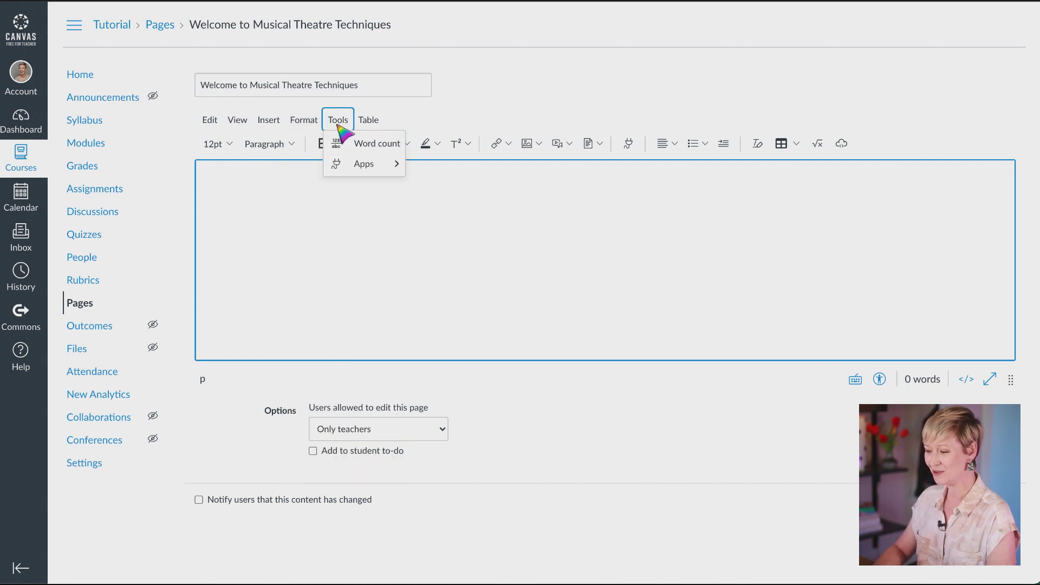
mouse_move(311, 125)
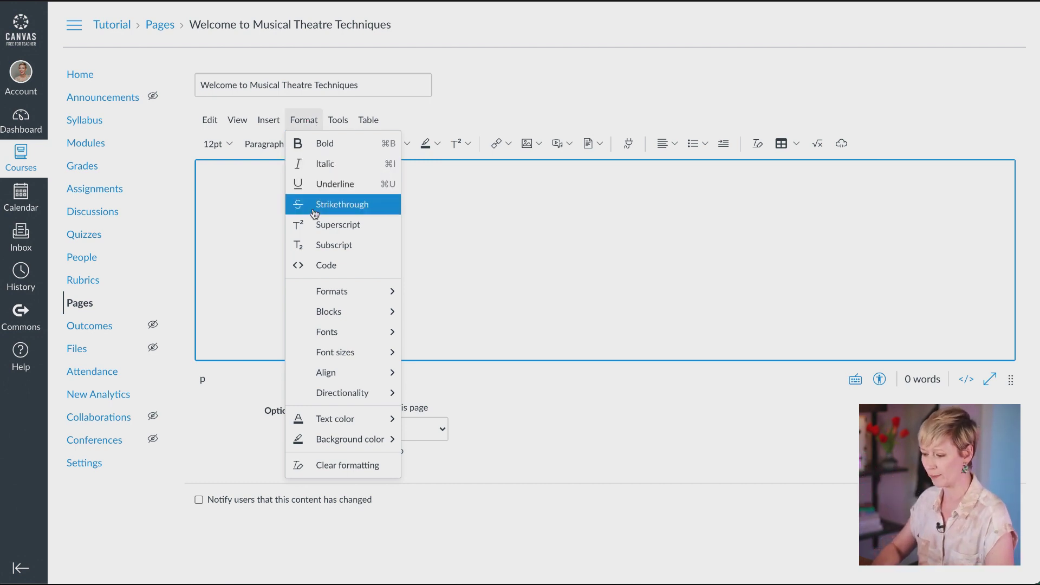
mouse_move(336, 296)
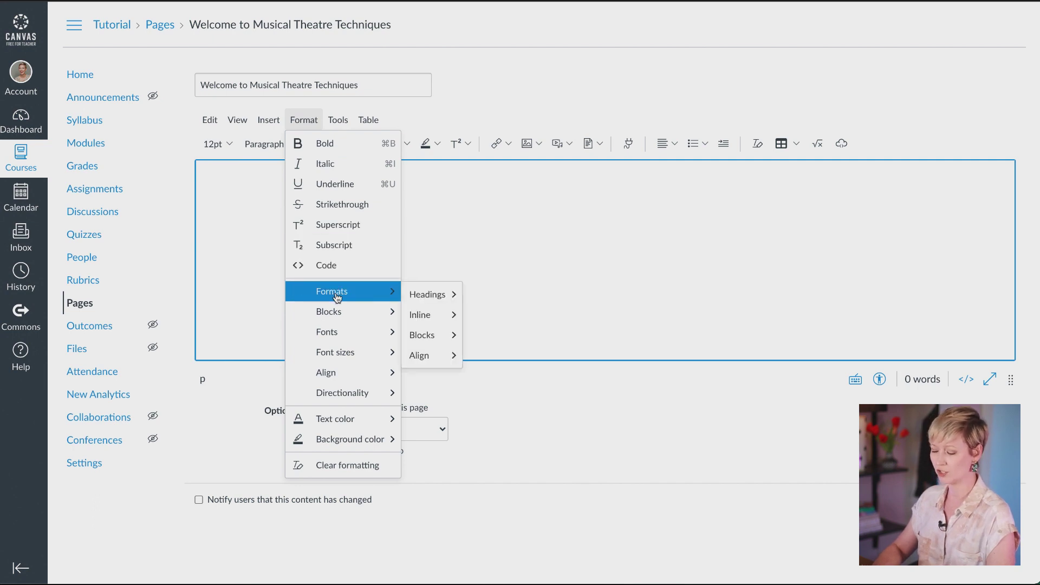
mouse_move(438, 294)
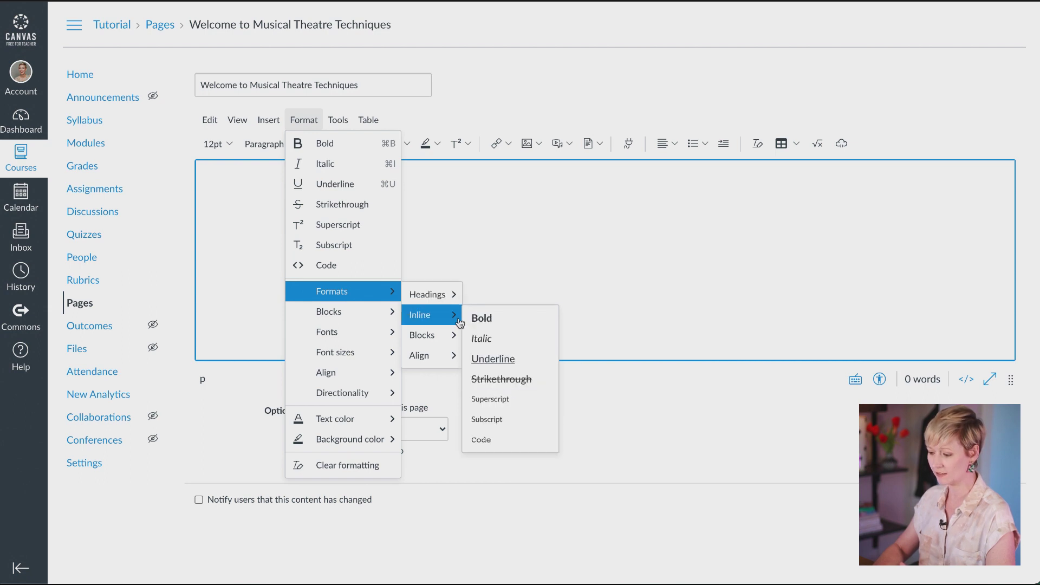
mouse_move(444, 321)
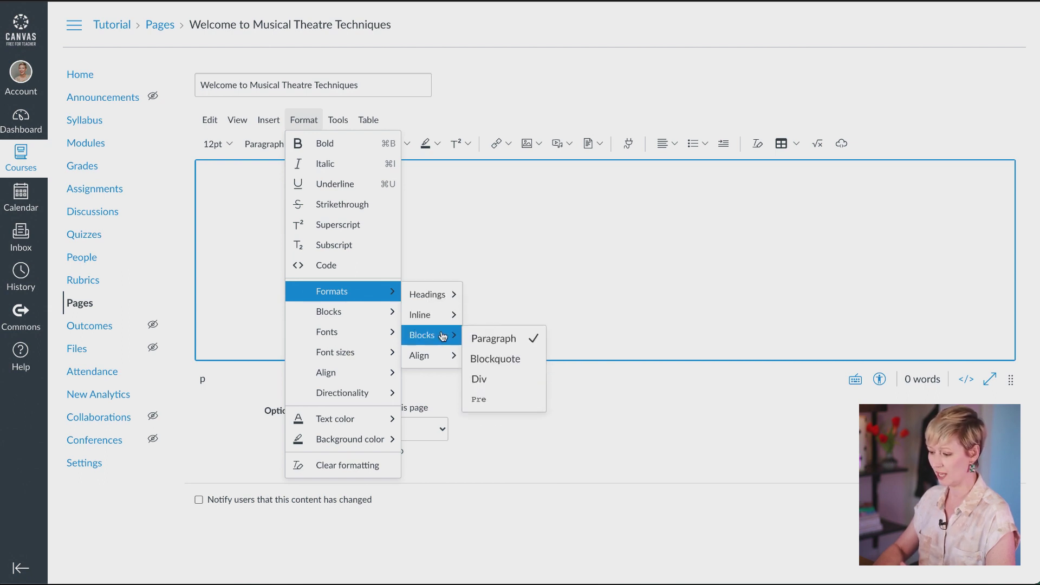
mouse_move(442, 359)
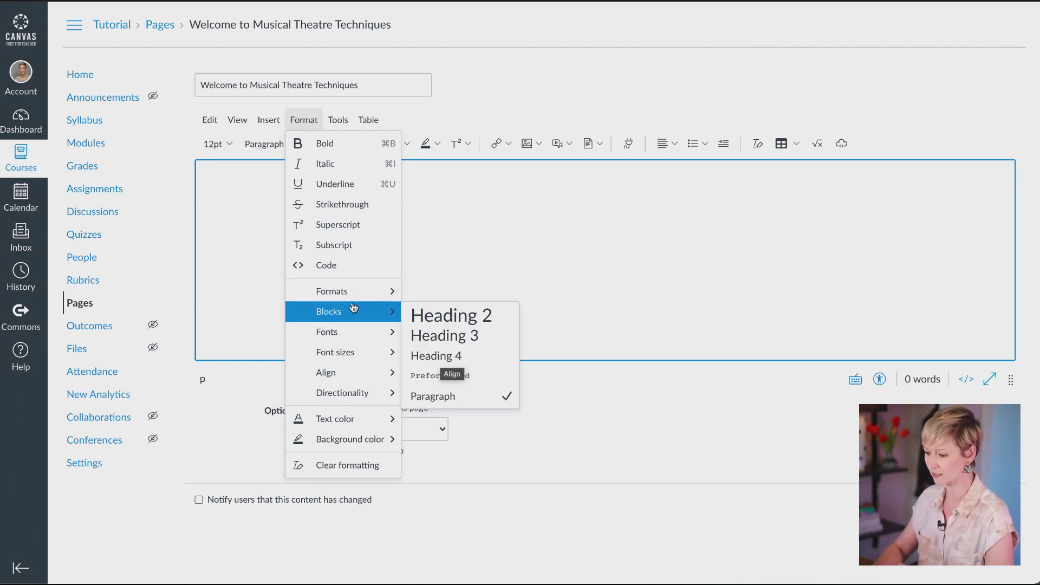
mouse_move(351, 357)
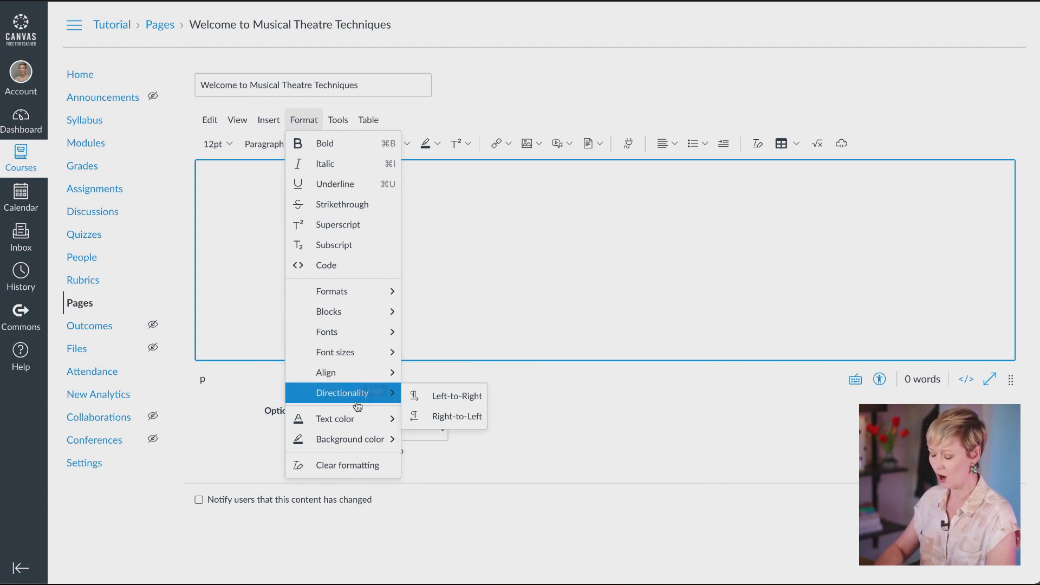
mouse_move(356, 418)
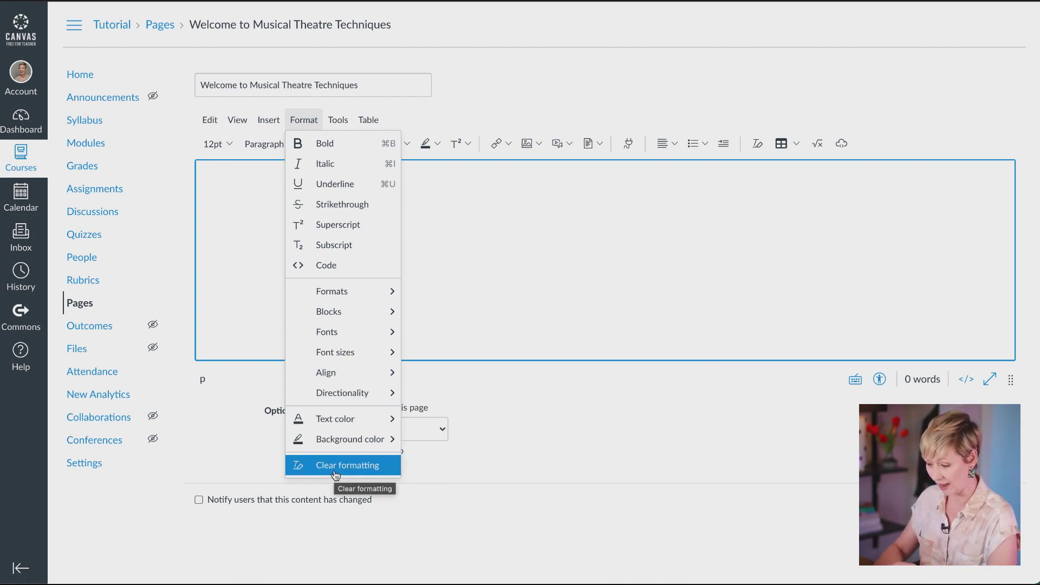
click(534, 271)
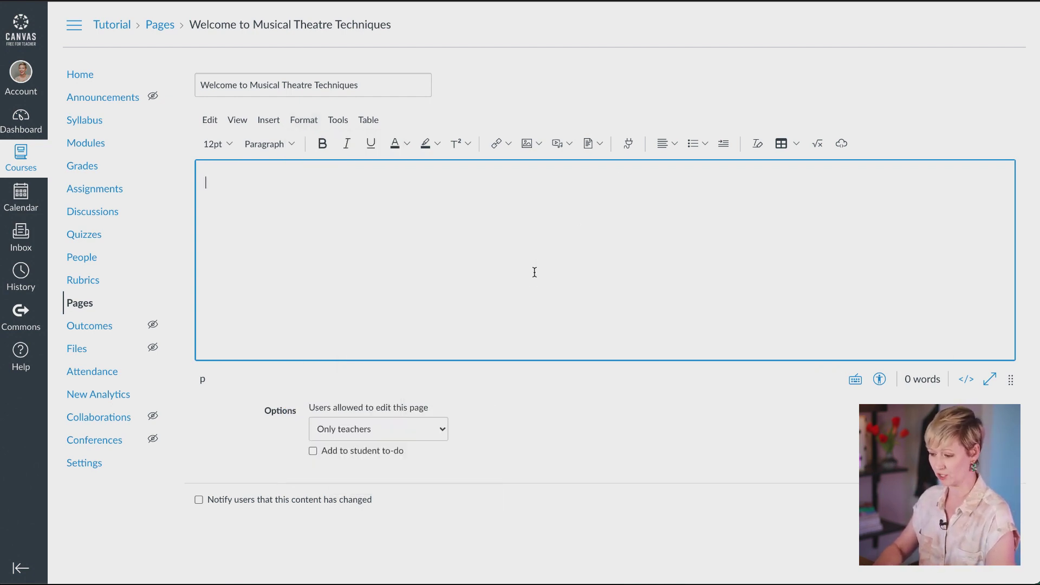
Review the word count and apps tools and the options for creating and editing tables, without inserting a table.
click(345, 126)
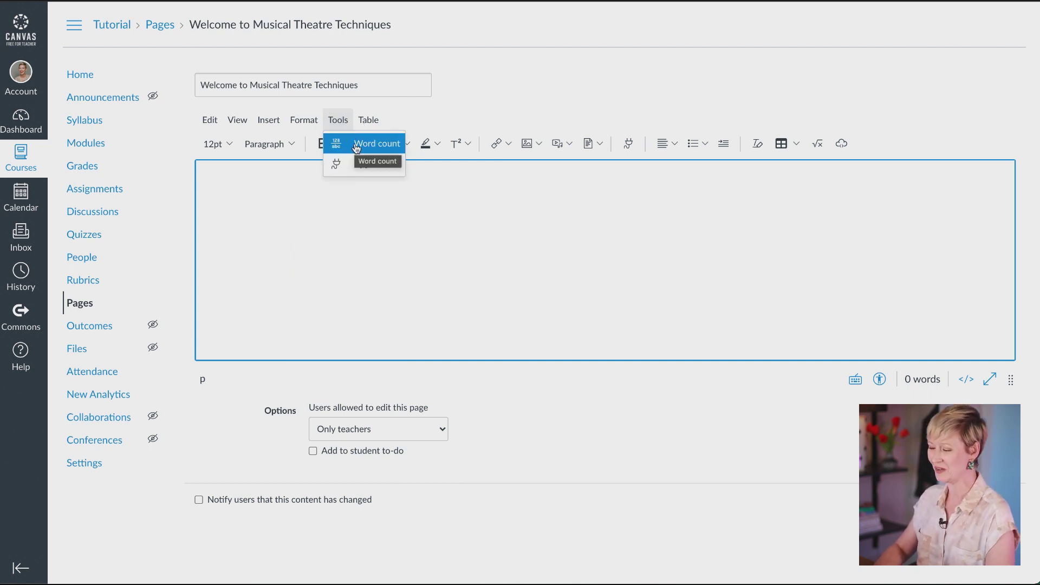
mouse_move(345, 167)
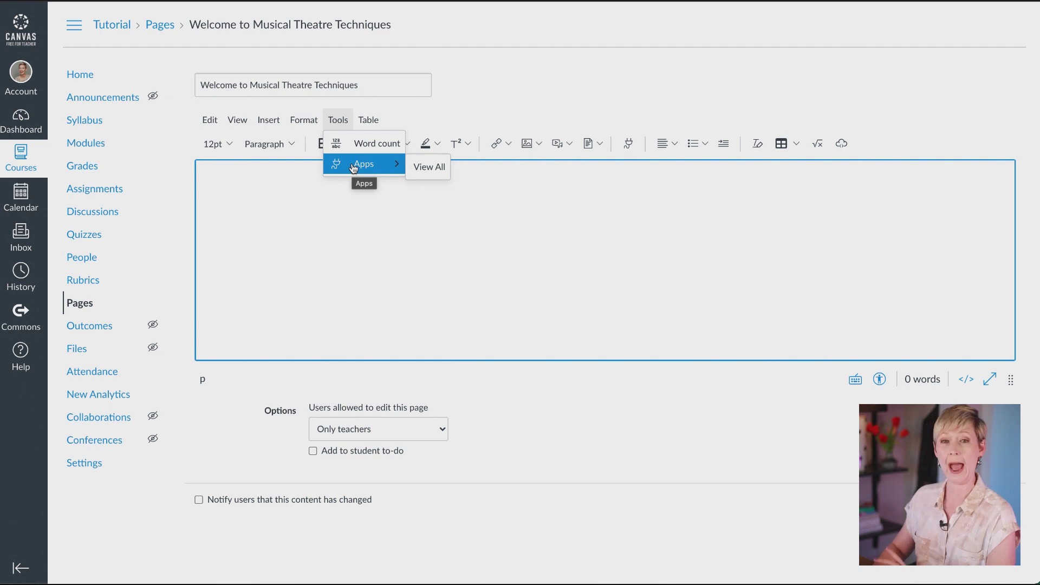
click(368, 120)
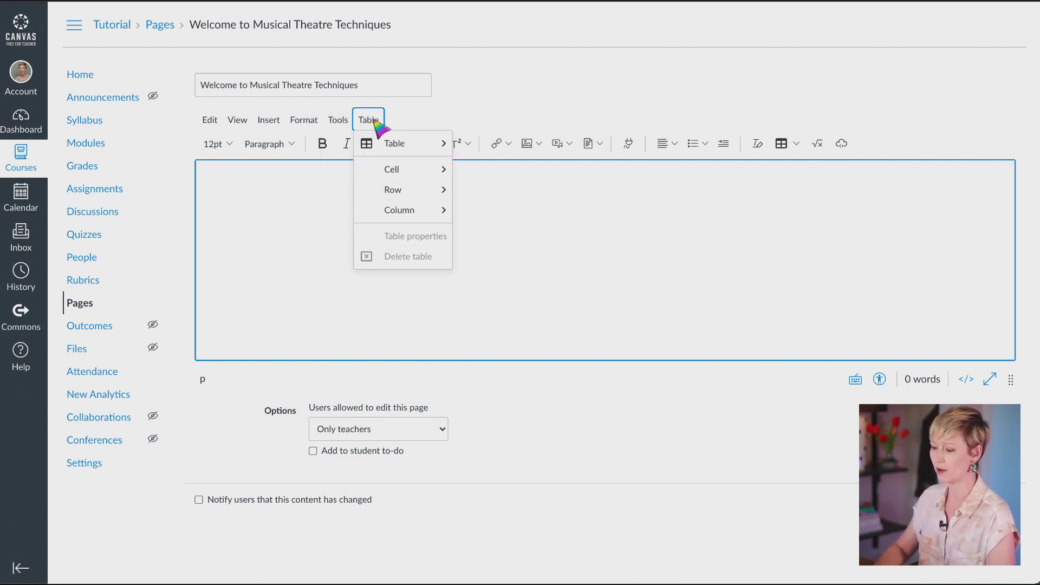
mouse_move(406, 170)
mouse_move(414, 147)
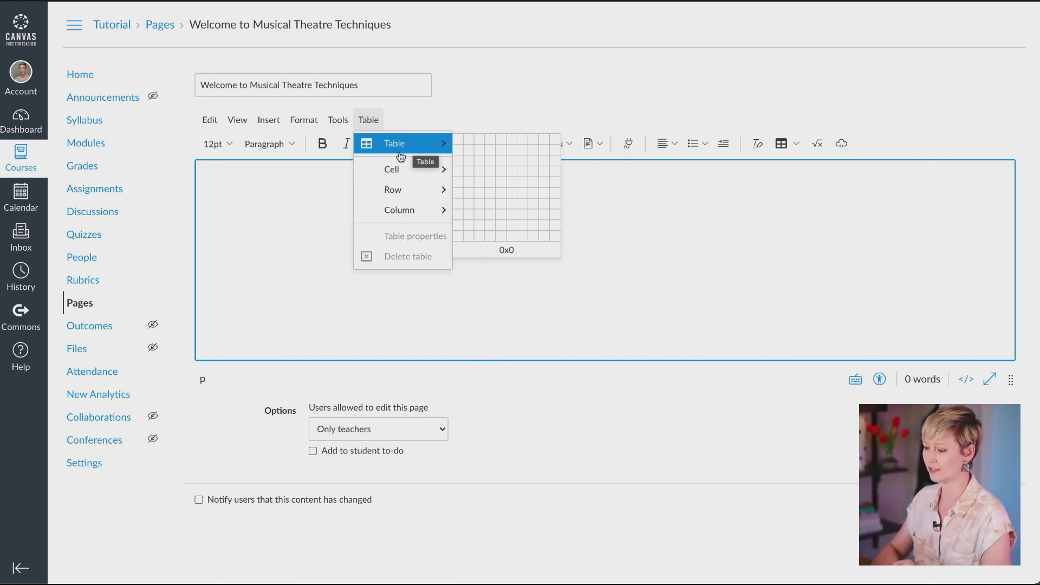
click(265, 283)
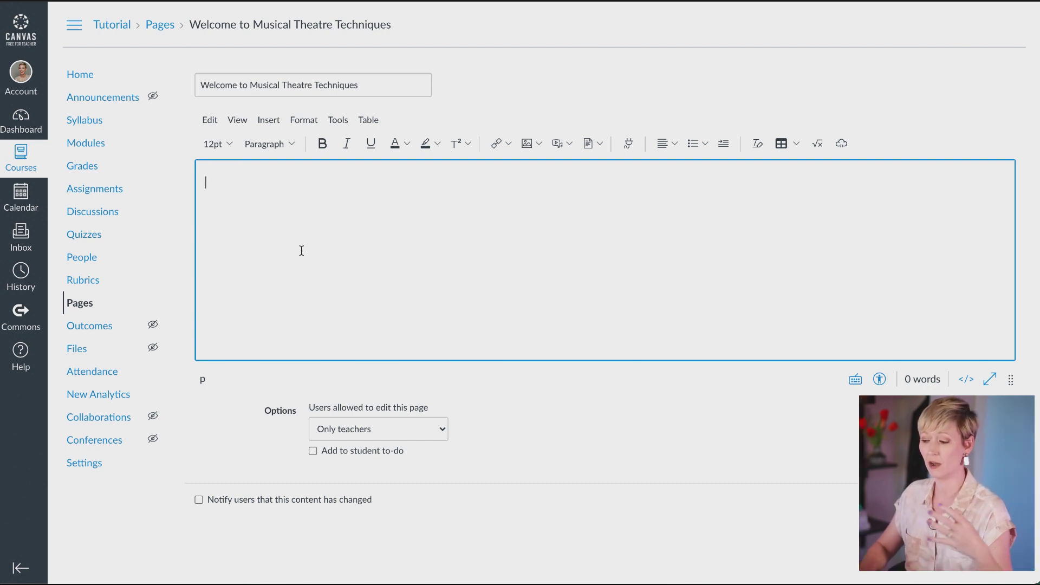
Examine the available font sizes, heading and paragraph styles, and text colors without changing the empty page.
click(230, 145)
click(292, 144)
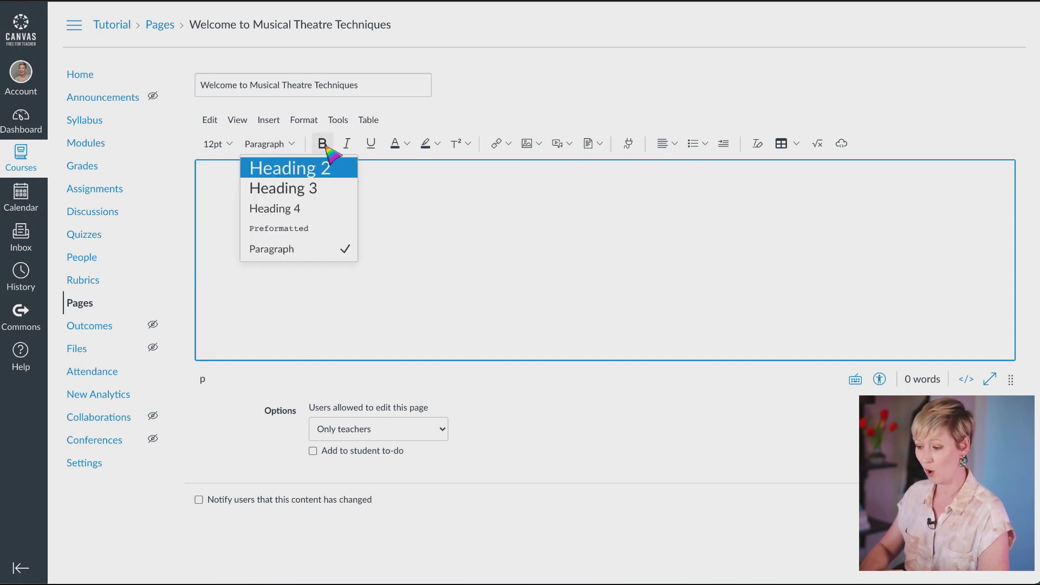
click(407, 144)
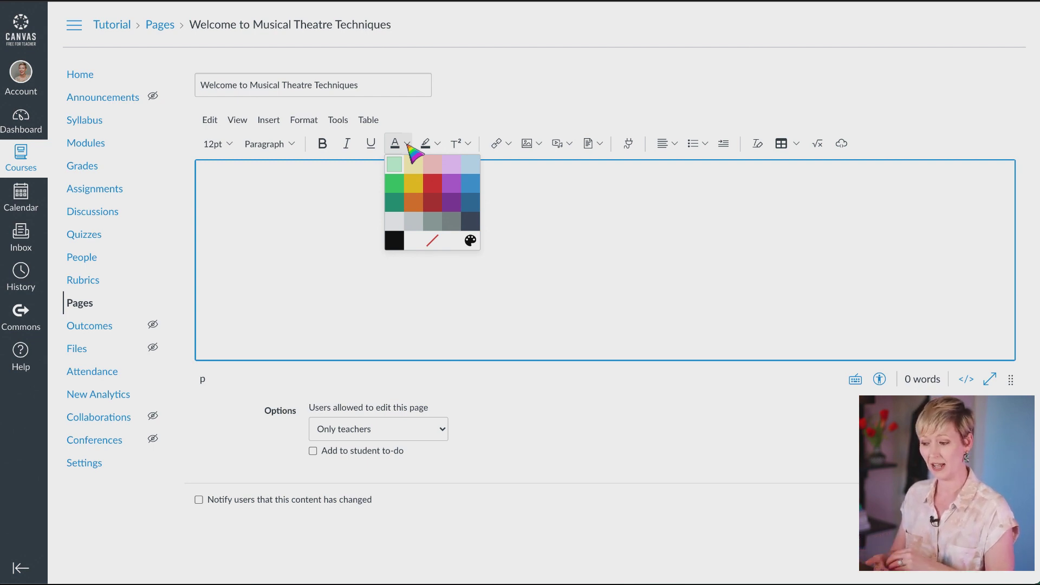
click(271, 144)
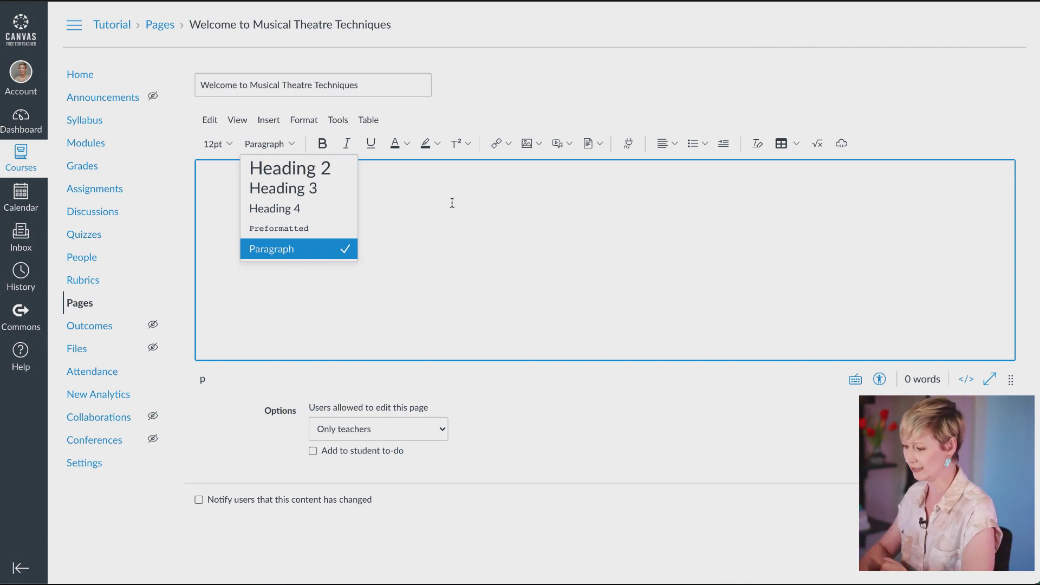
click(409, 143)
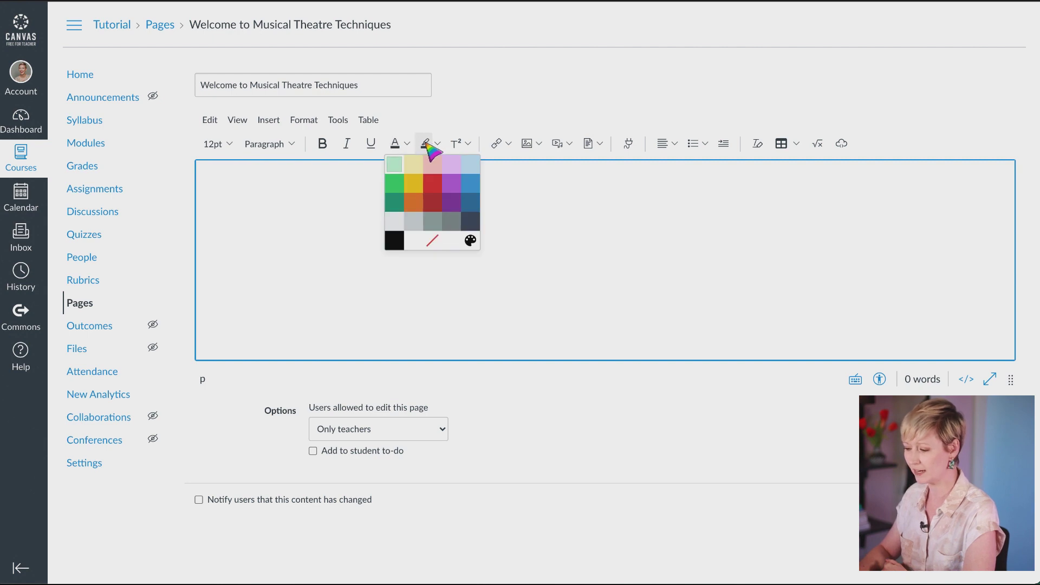
Examine the quick-access choices for adding links, images and media to the page.
click(510, 144)
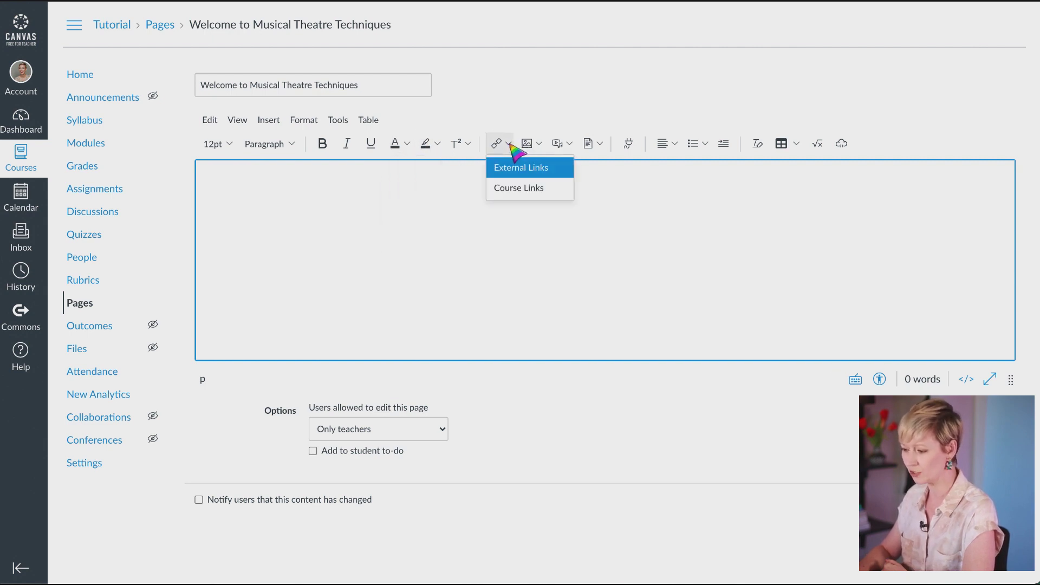
click(537, 142)
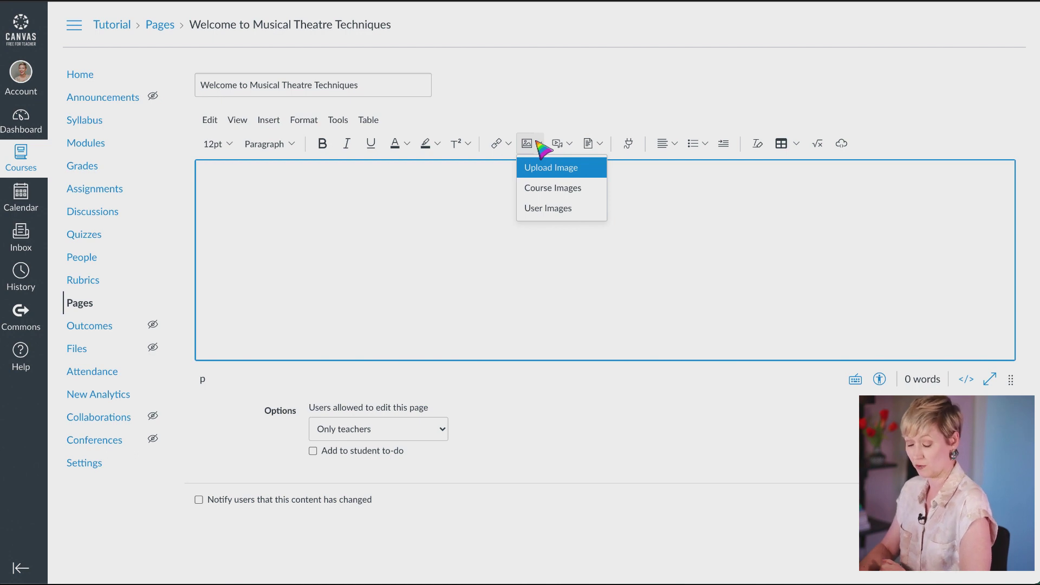
click(565, 144)
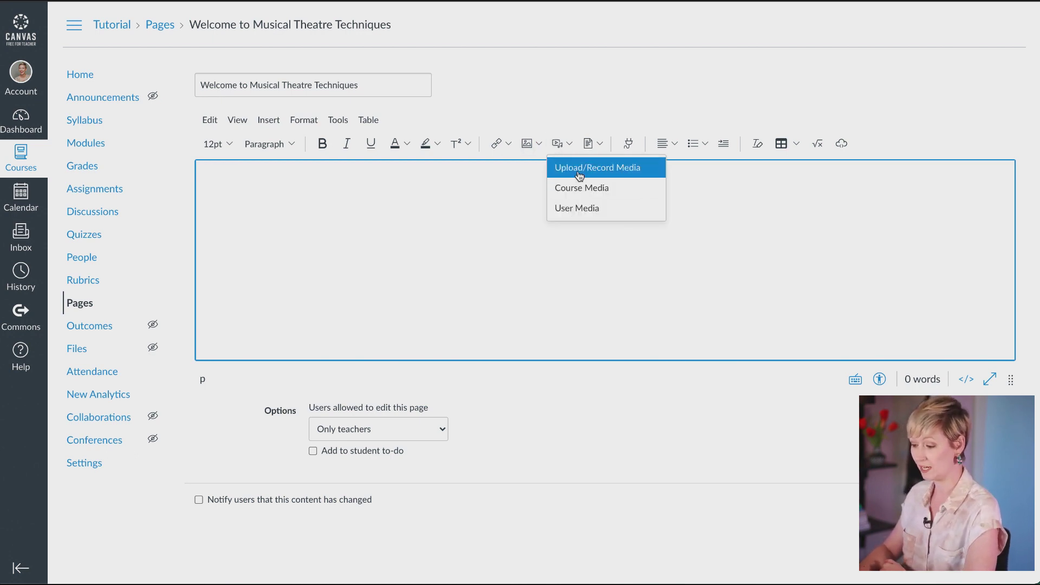
Examine the editor's document sources, external apps, paragraph alignments and list styles without applying any to the page.
click(600, 143)
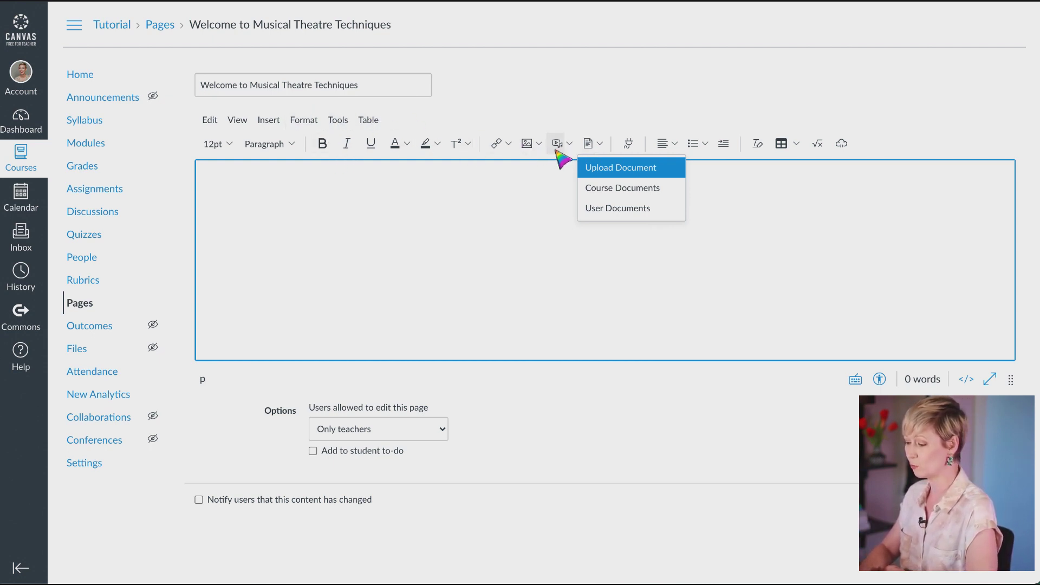
click(629, 144)
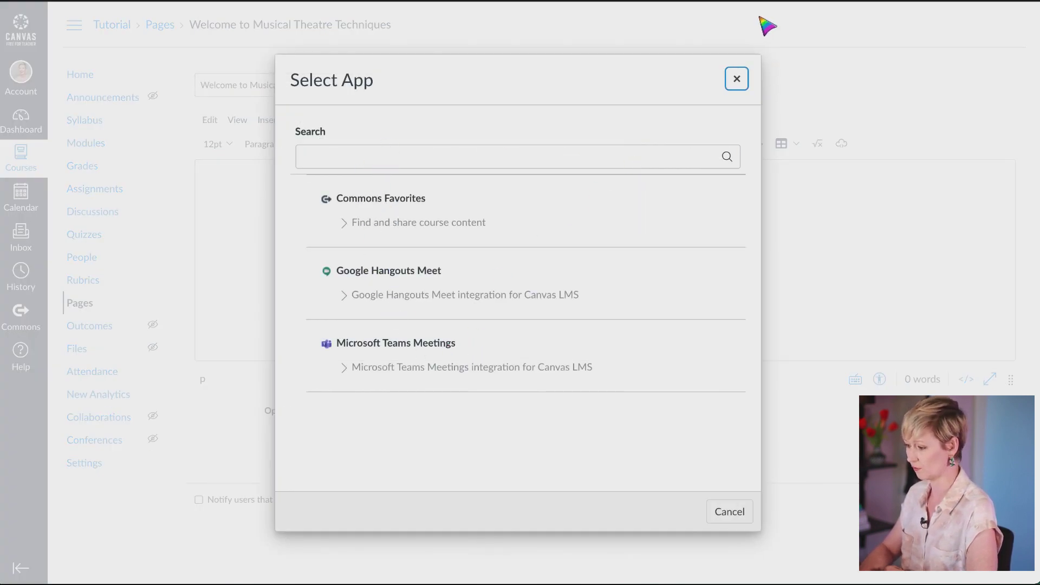
click(738, 77)
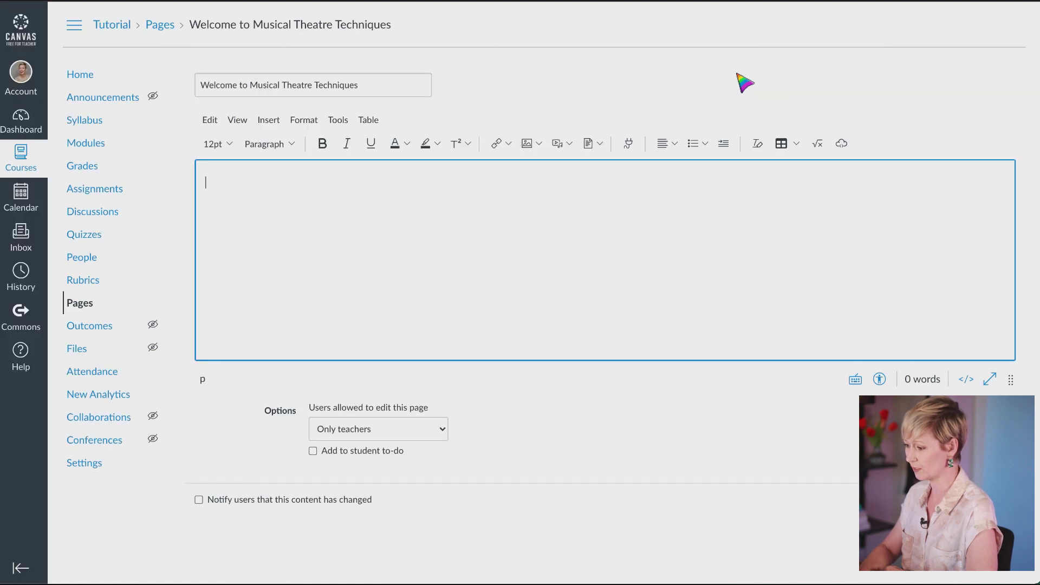
click(674, 143)
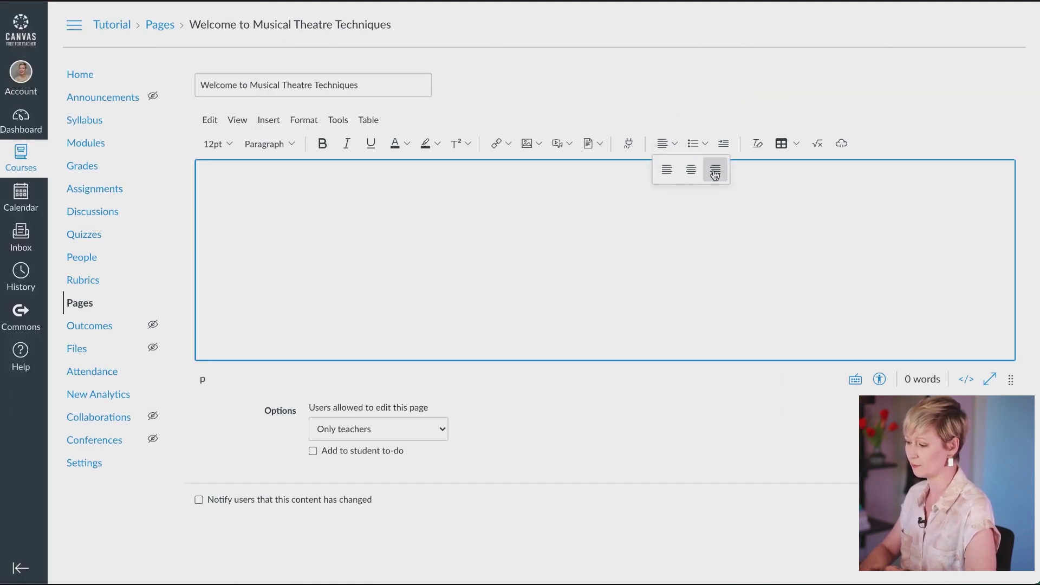
click(705, 144)
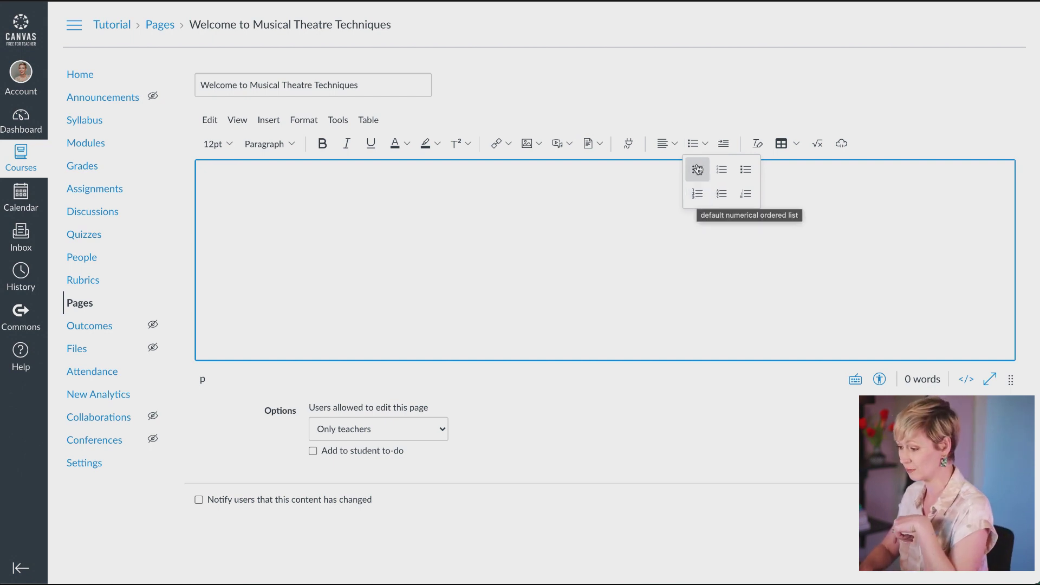
click(731, 111)
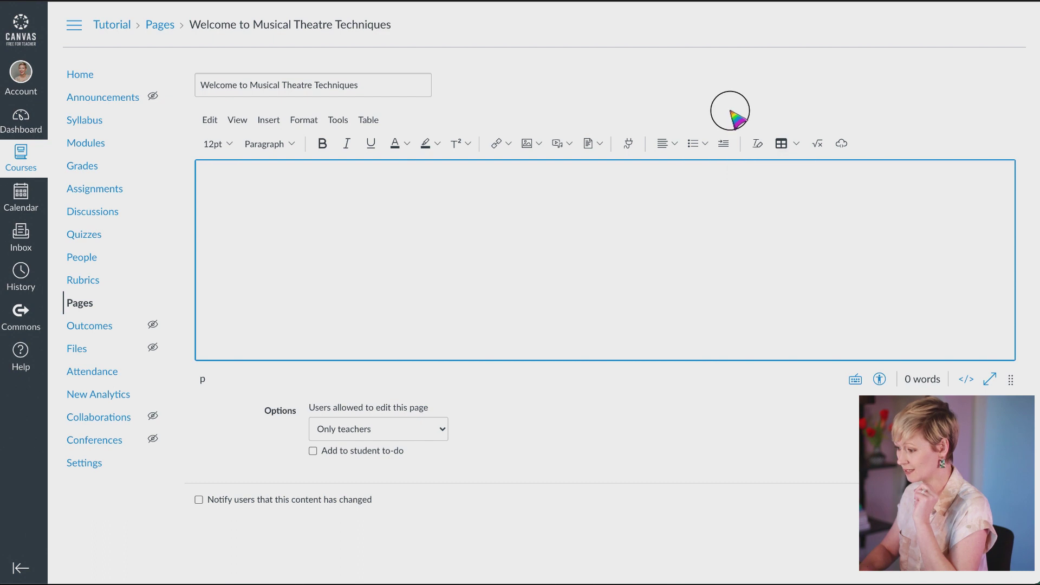
Increase the indent of the empty paragraph and check the option for decreasing it.
click(725, 144)
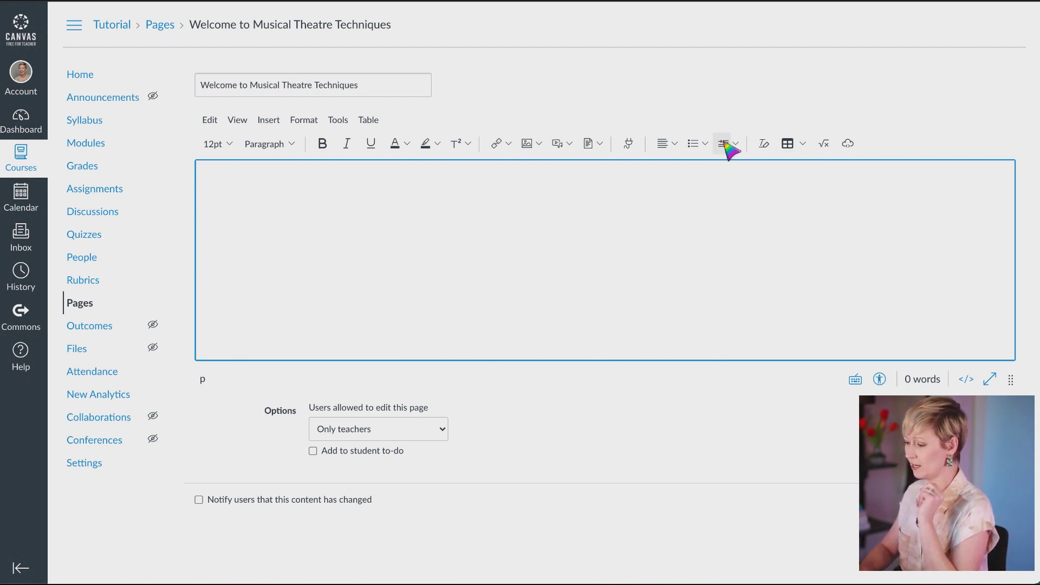
click(735, 144)
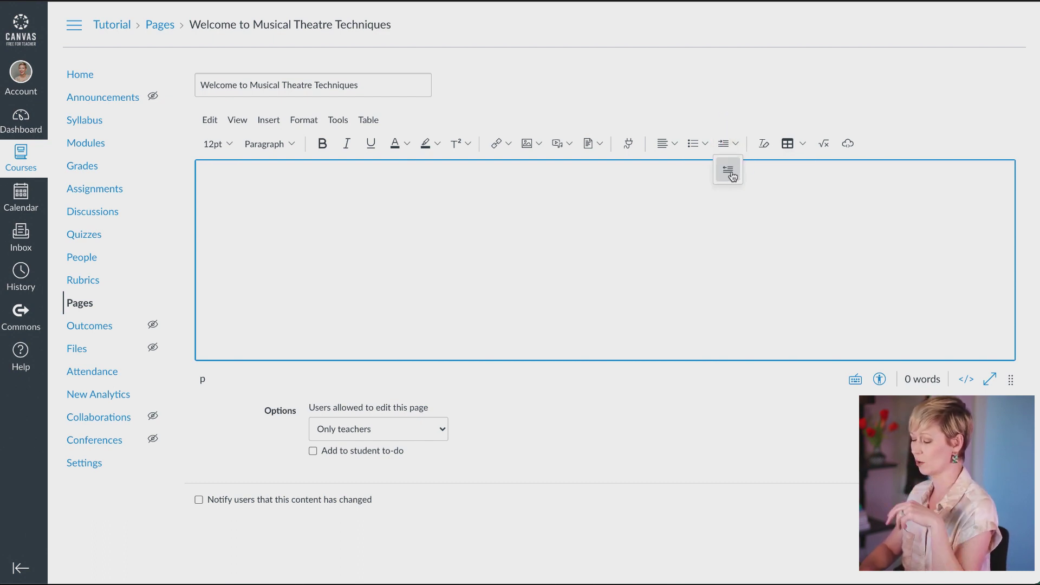
click(737, 144)
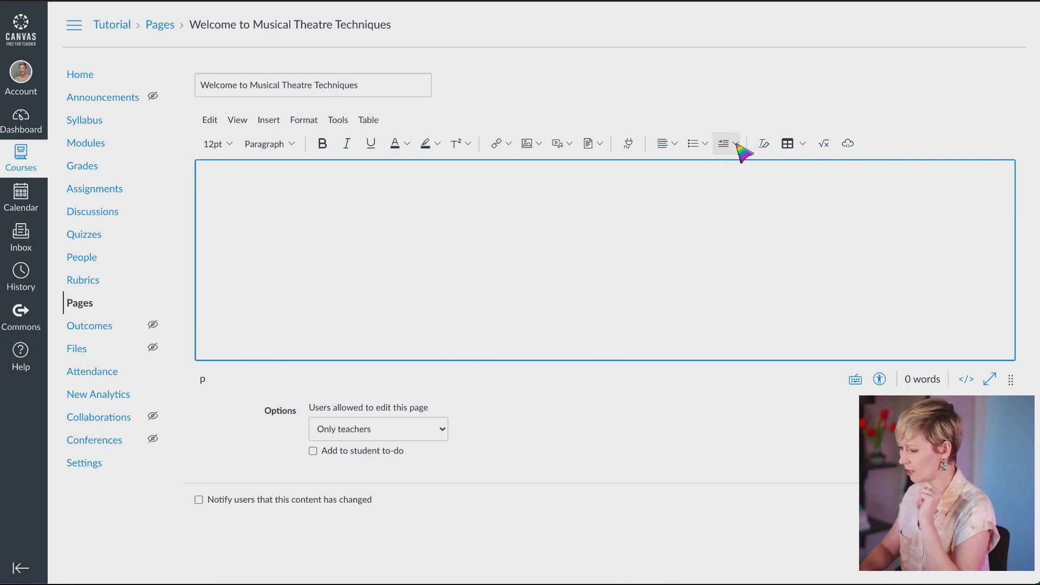
Review the quick-access table options and the embed code dialog without inserting anything.
click(802, 144)
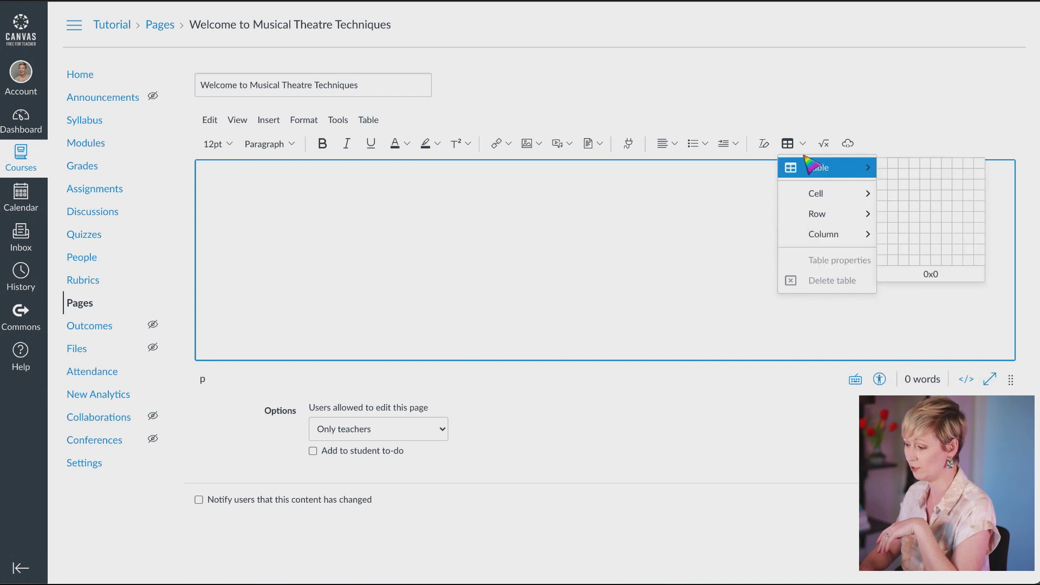
click(806, 145)
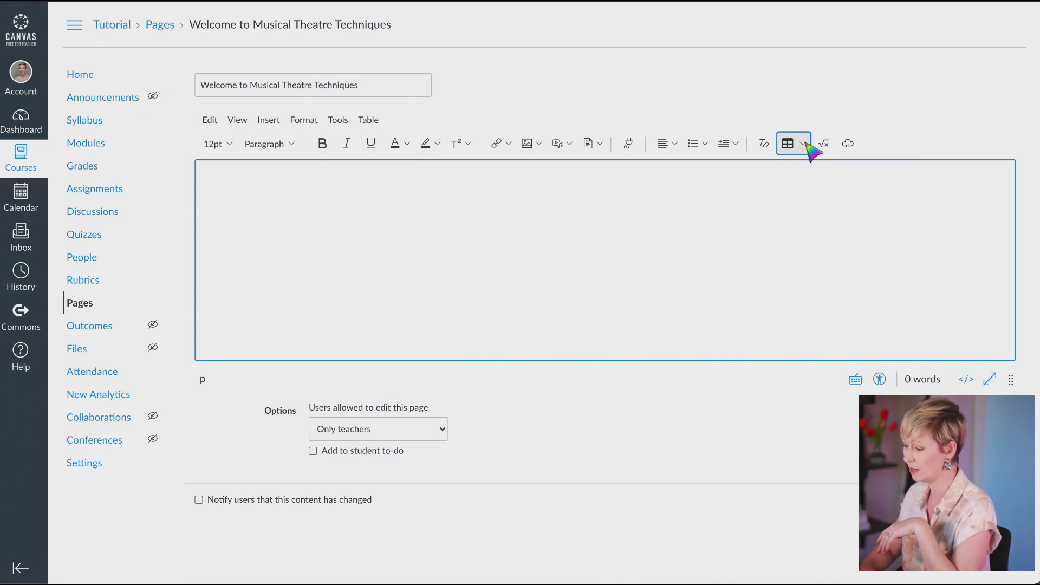
click(849, 144)
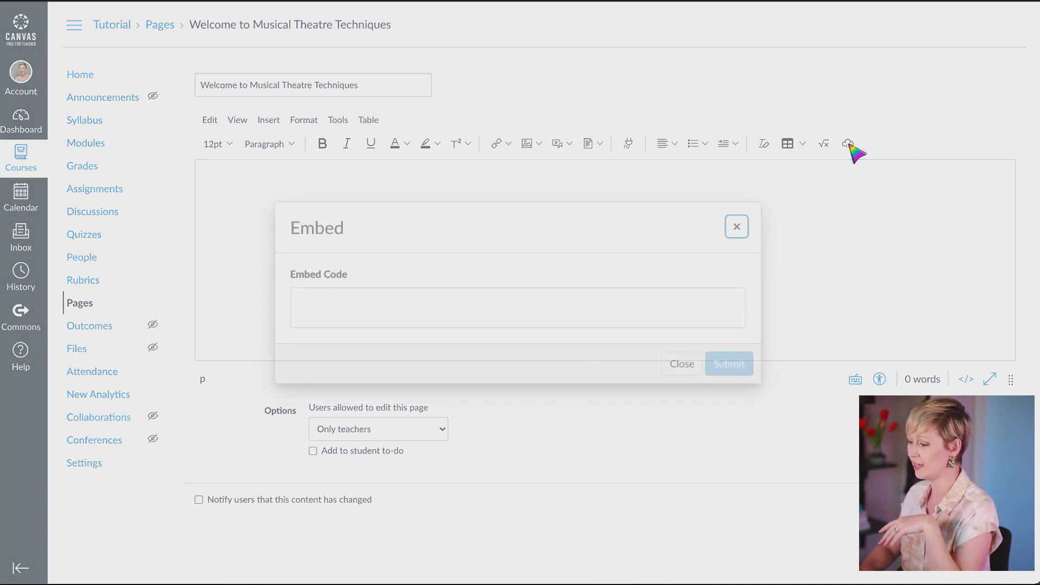
click(736, 227)
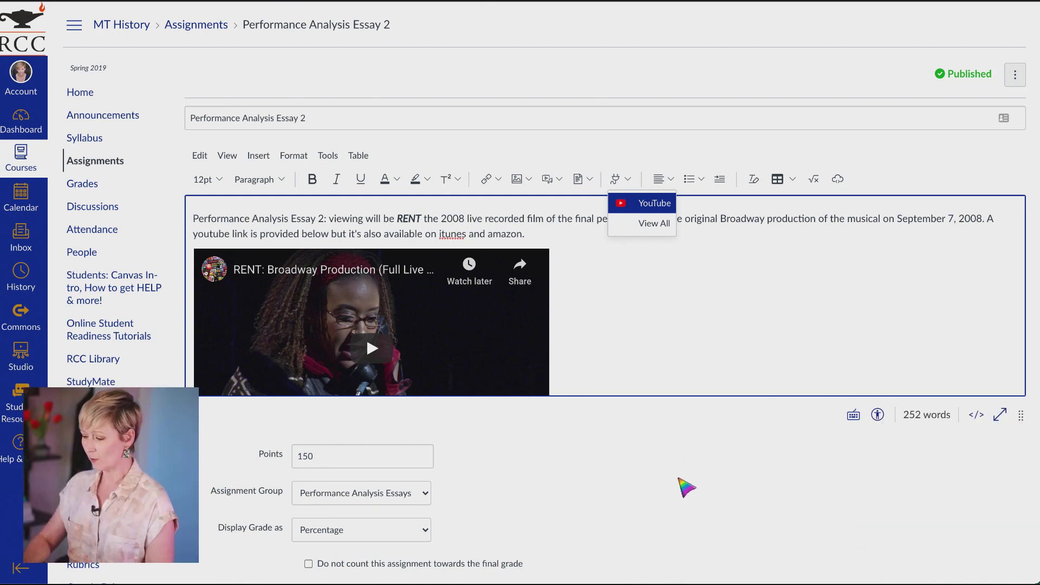
Enlarge the editing area of Performance Analysis Essay 2 to read through its content, and shrink it back.
click(653, 344)
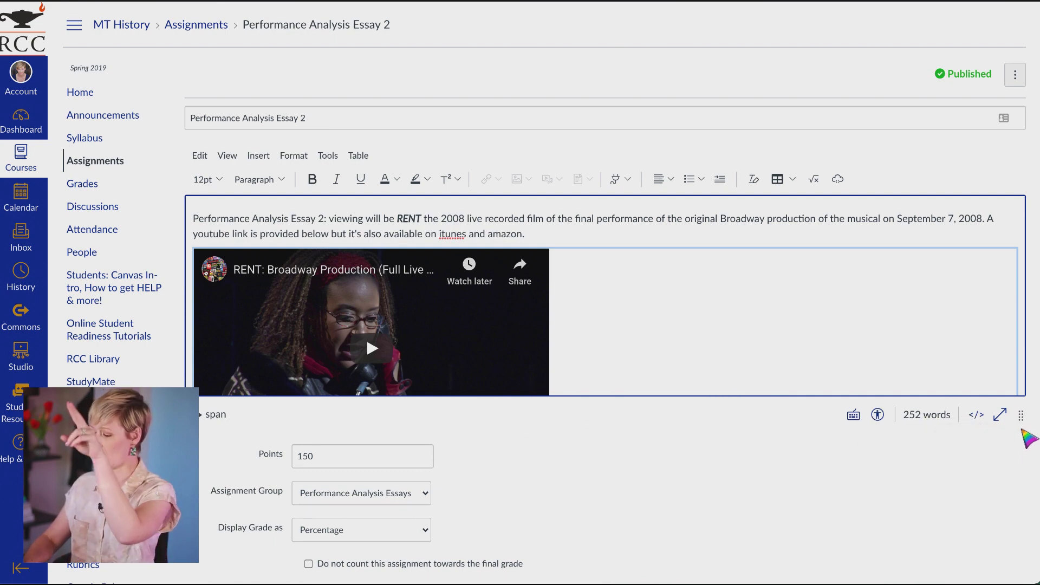
drag(1021, 418, 1022, 561)
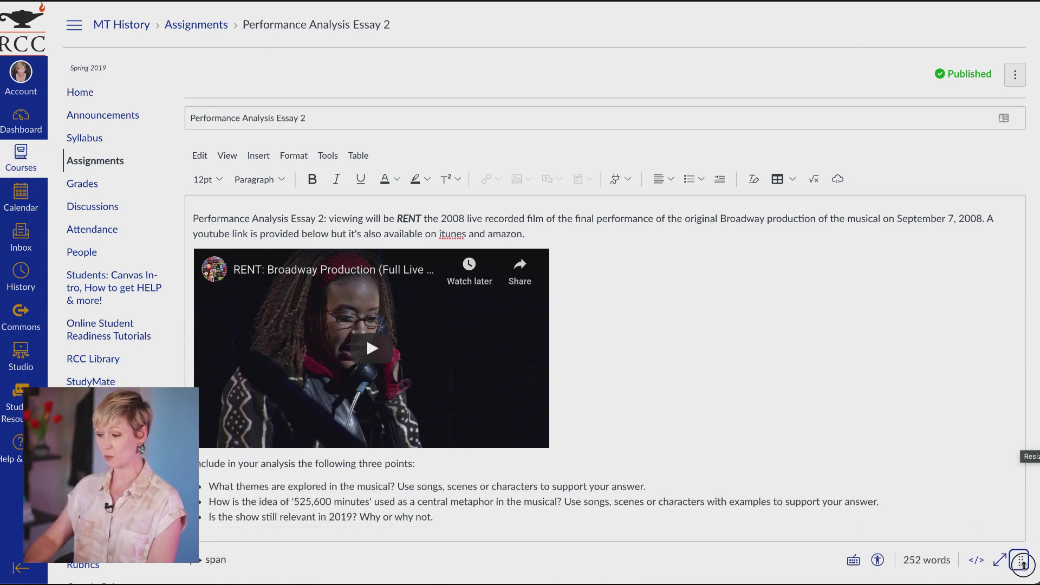
scroll(886, 378, down, 3)
scroll(885, 378, down, 3)
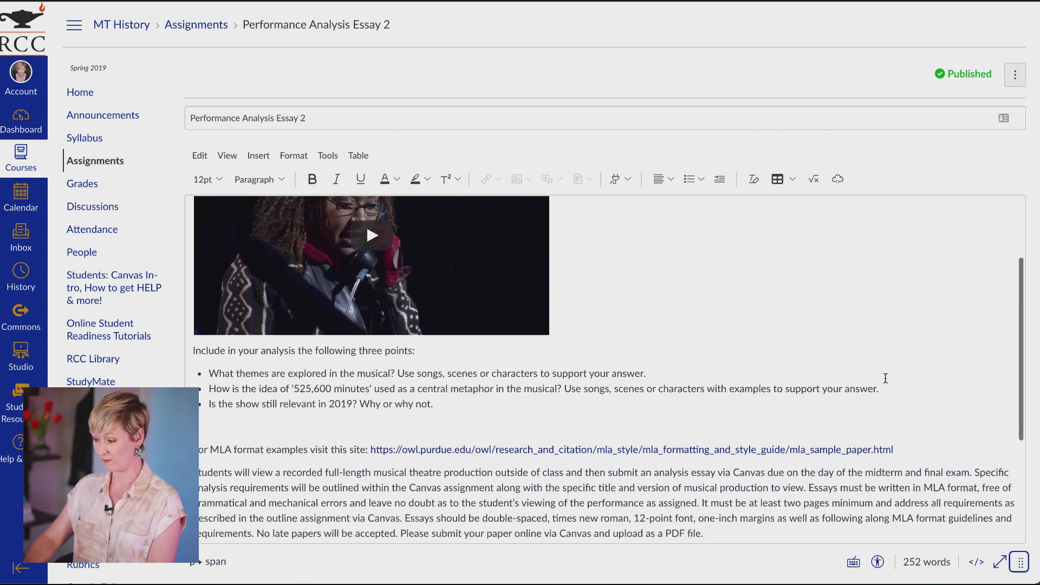
drag(1020, 564, 1008, 433)
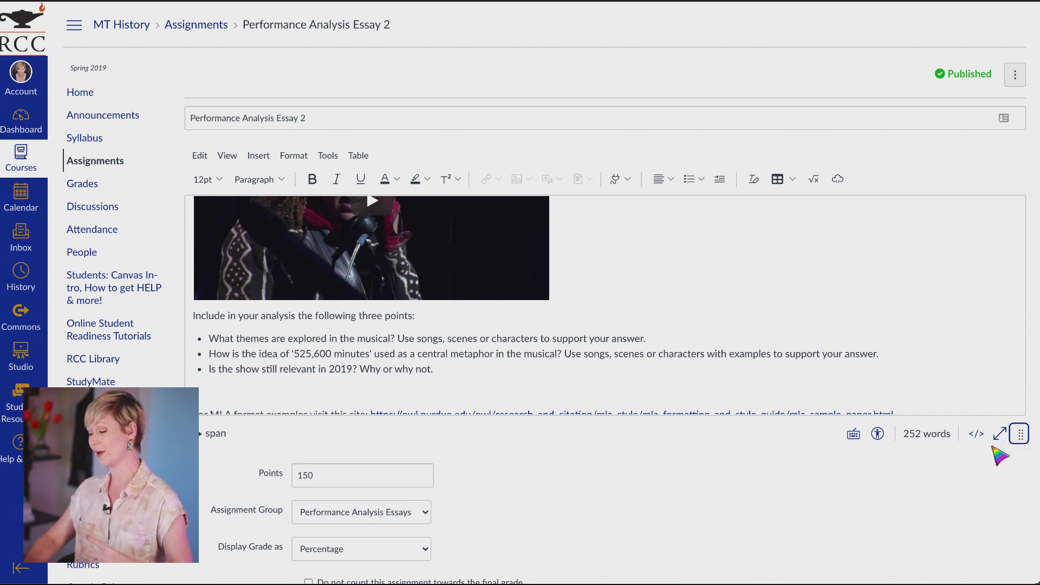
View the assignment description in full screen and as HTML code, returning to the regular editor each time.
click(999, 436)
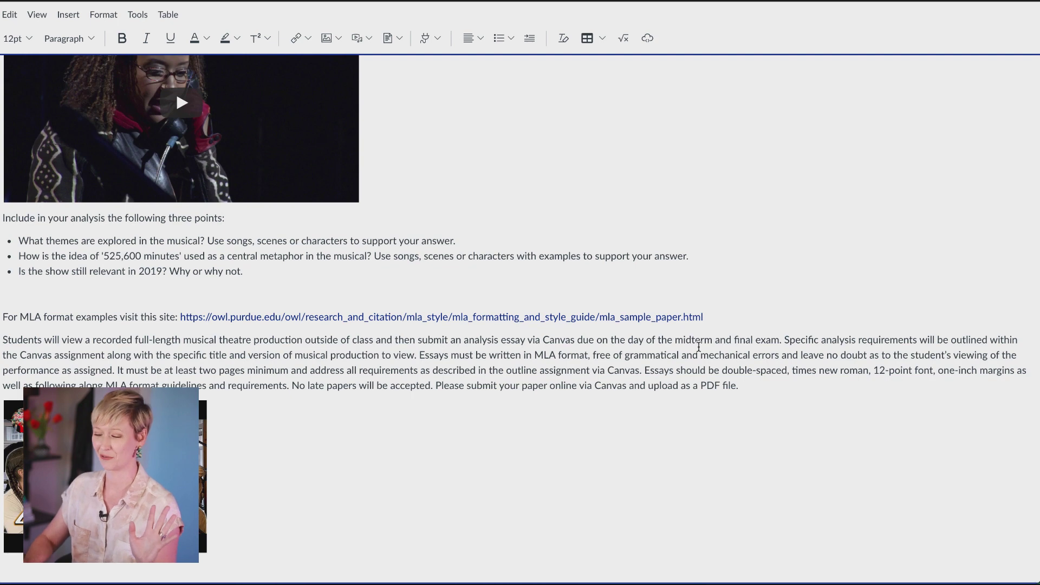
scroll(492, 256, up, 2)
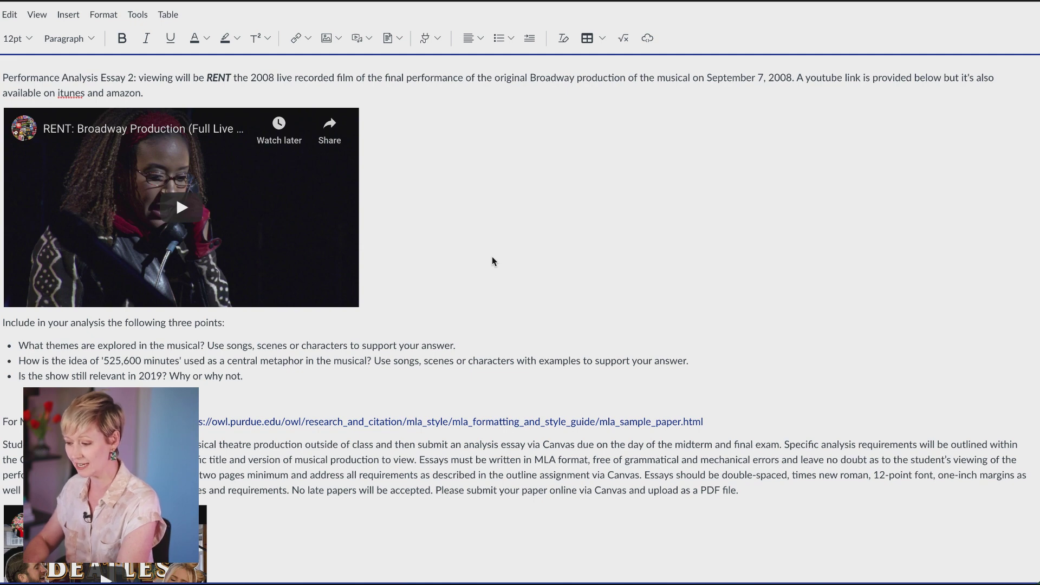
key(Escape)
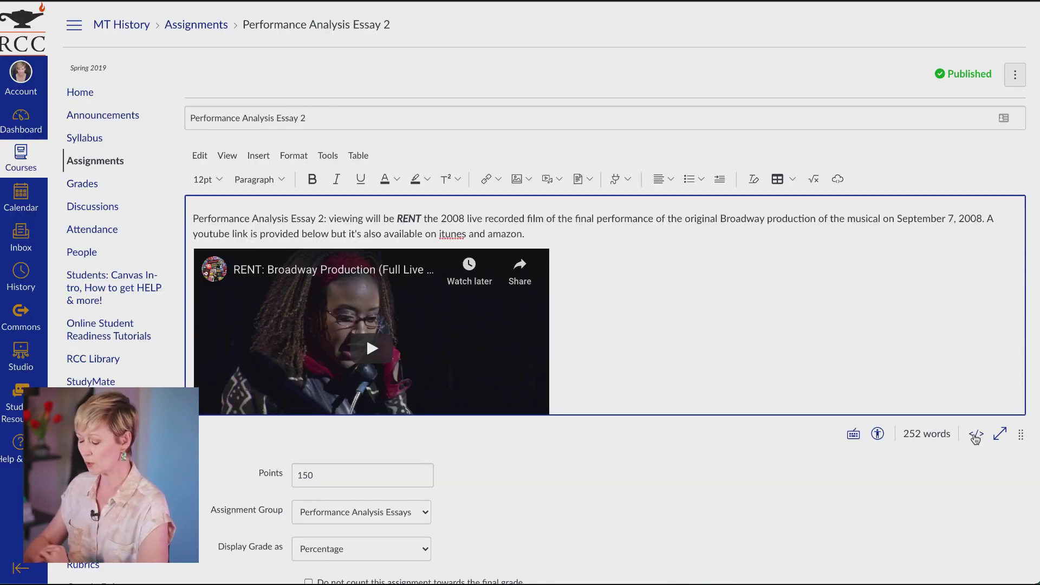
click(977, 435)
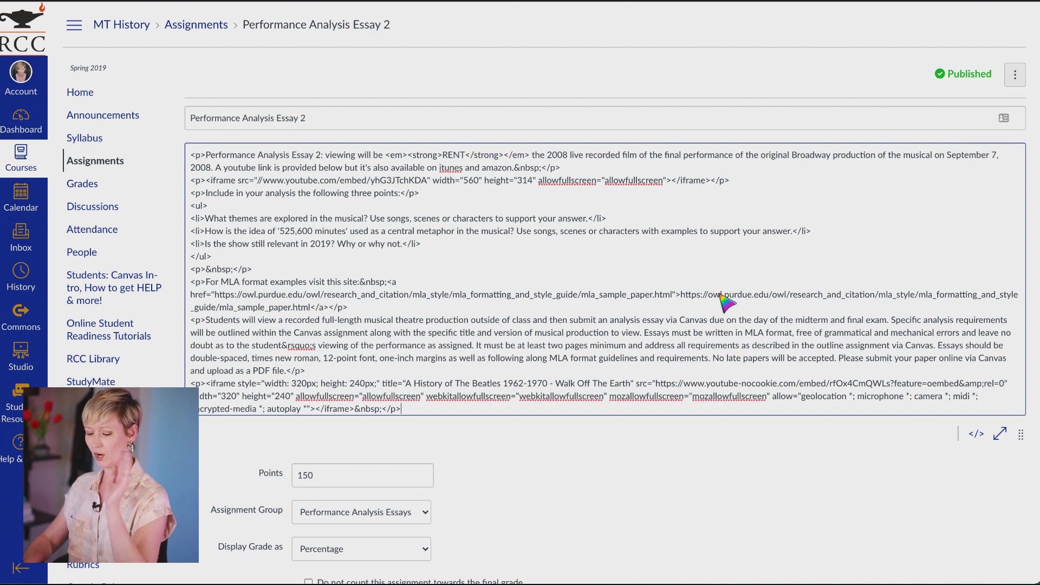
click(977, 435)
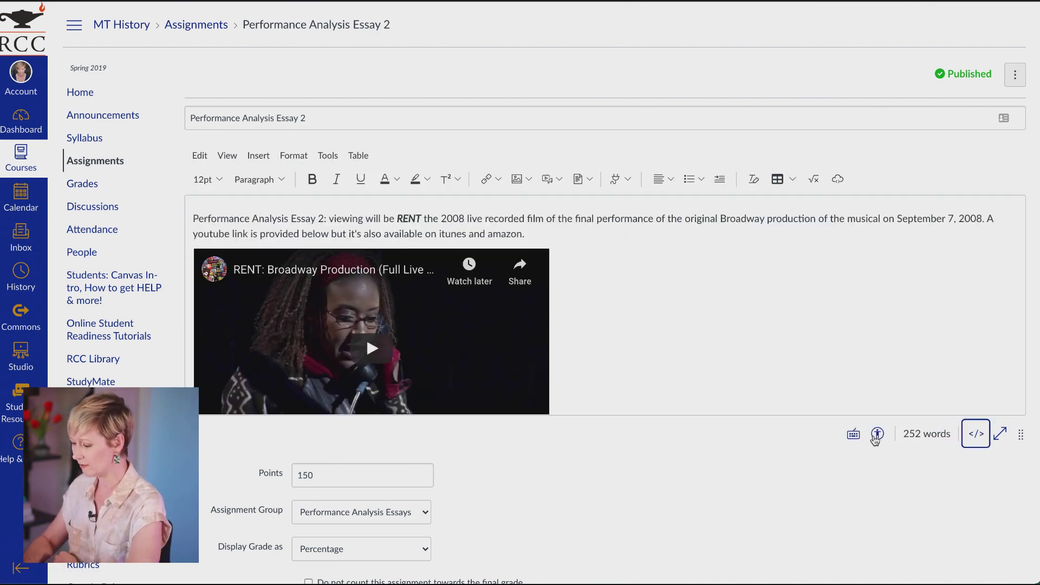
Run the accessibility checker on the assignment description and review the editor's list of keyboard shortcuts.
click(877, 435)
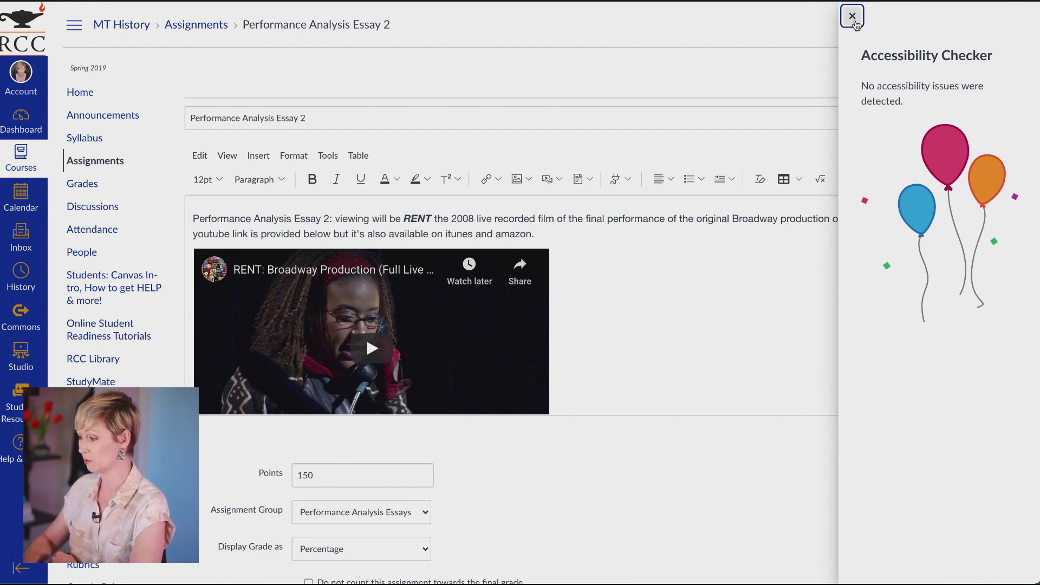
click(855, 21)
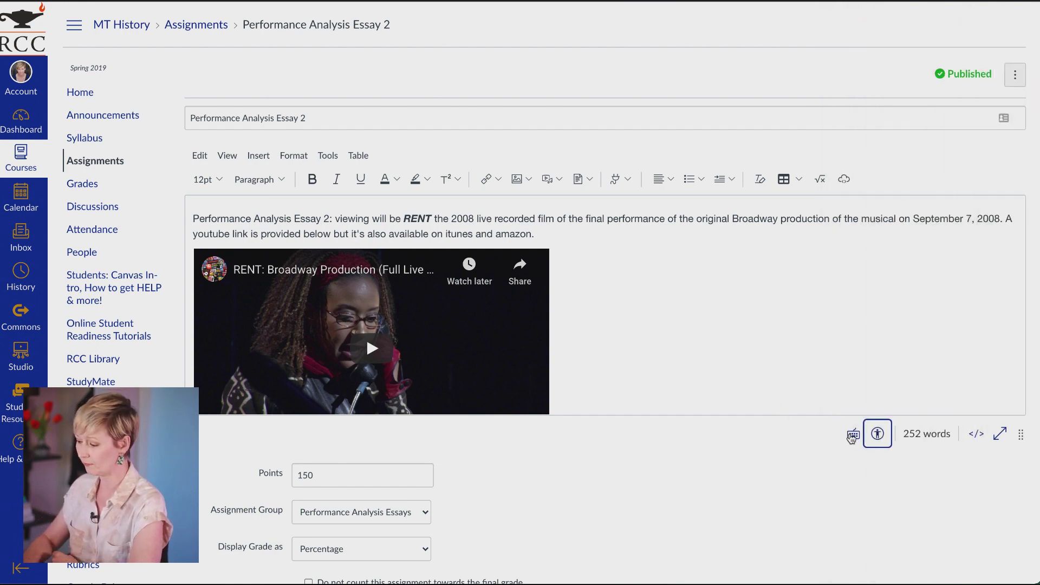
click(853, 434)
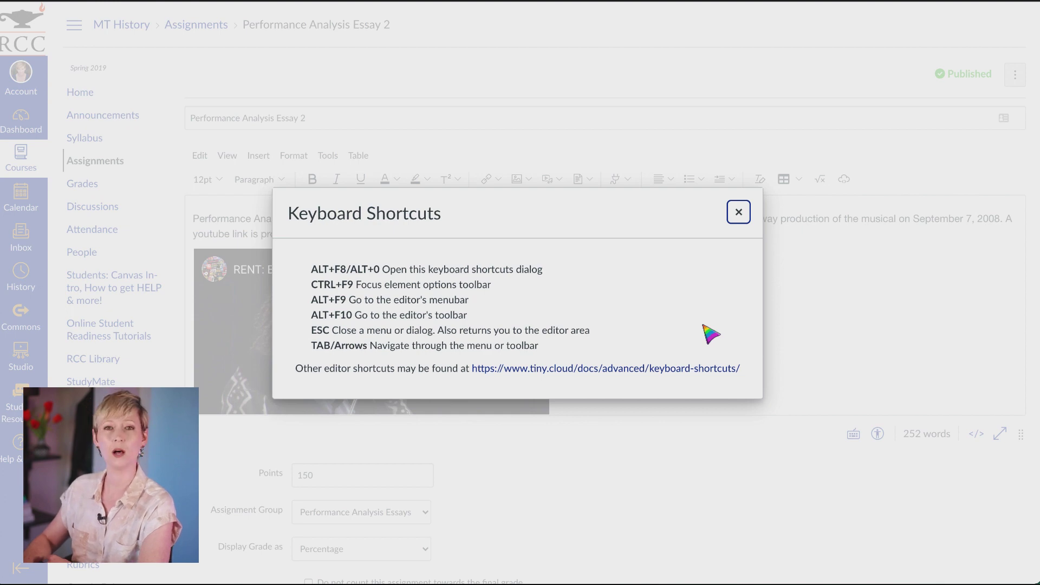
click(739, 212)
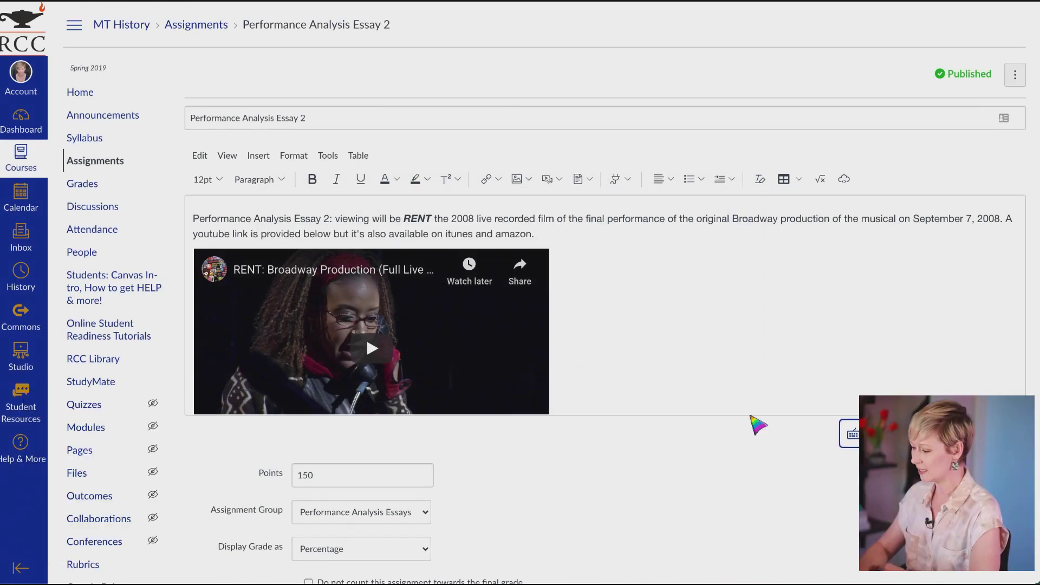
Expand the editor to full screen and add a blank line between the RENT video and "Include in your analysis the following three points:".
key(ctrl+shift+f)
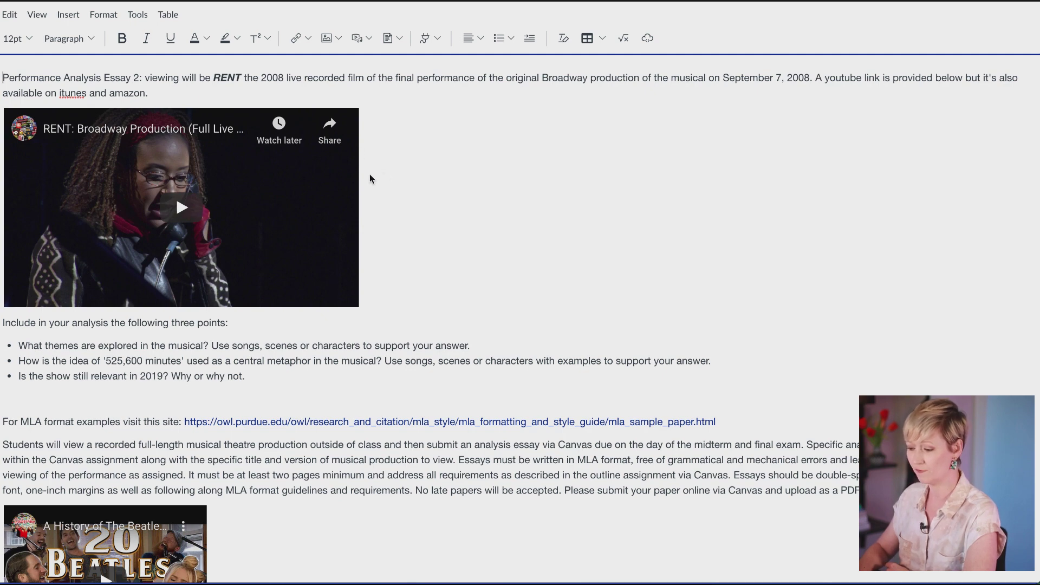
click(367, 204)
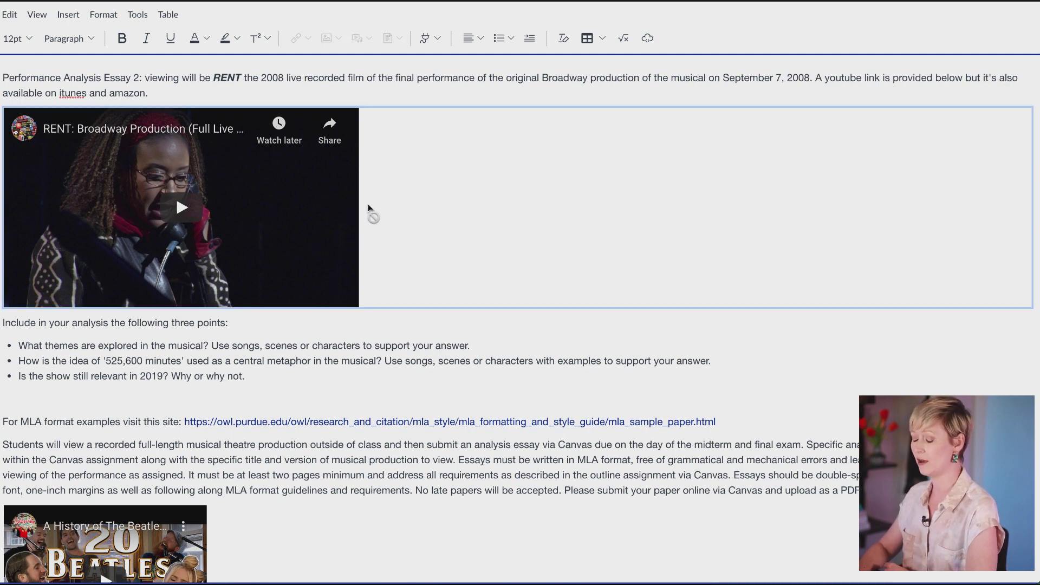
click(4, 324)
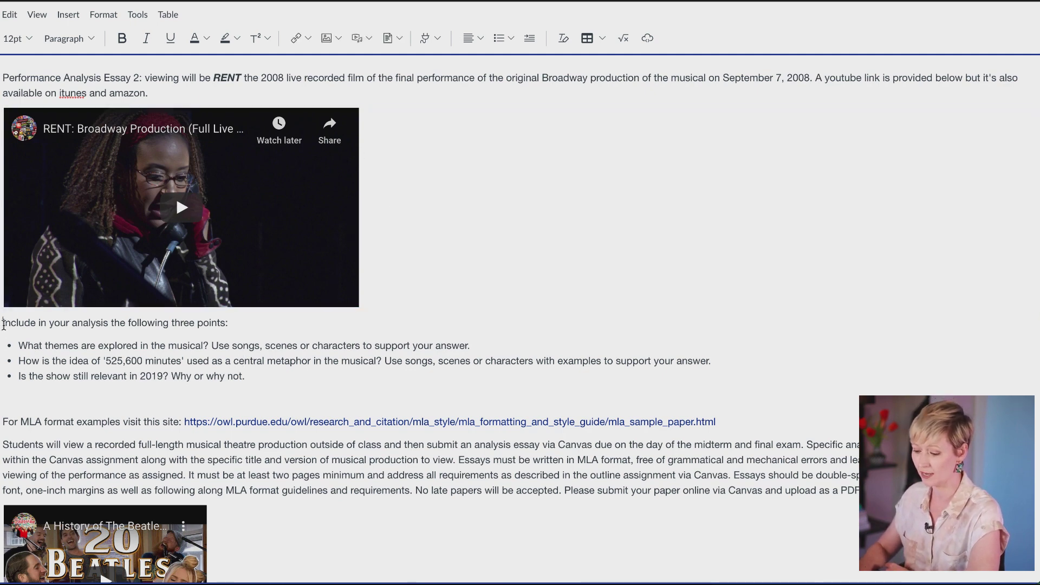
scroll(108, 433, down, 2)
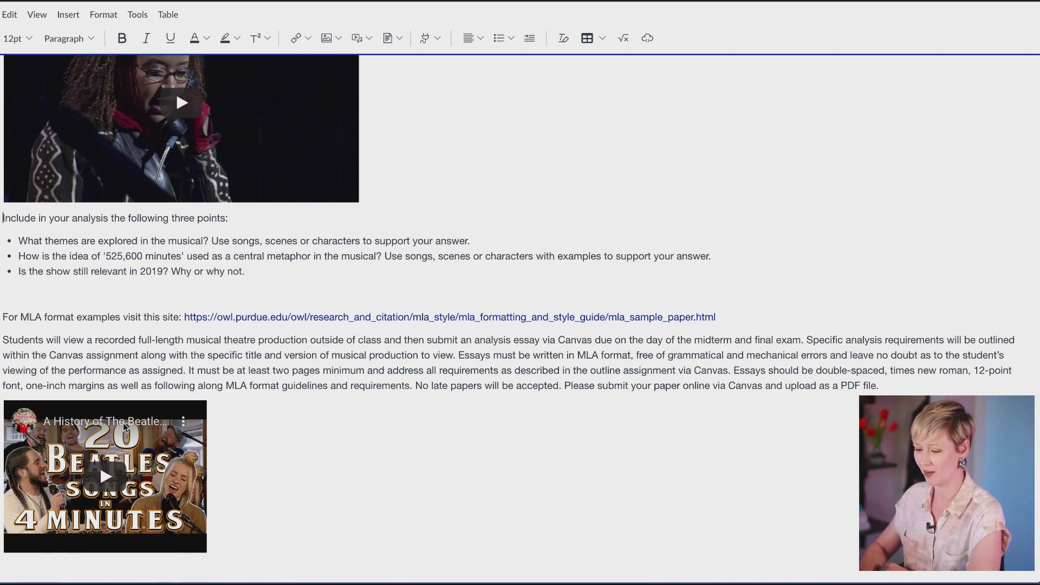
scroll(124, 427, up, 2)
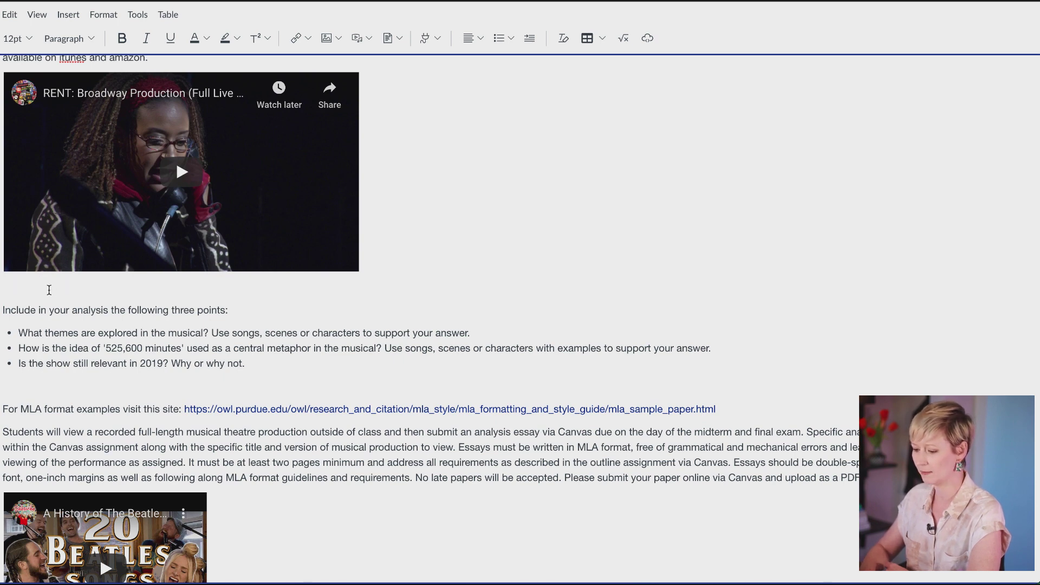
Embed the Canvas Course Setup video on the blank line below the RENT video, using the copied 560 by 315 YouTube iframe code.
click(648, 39)
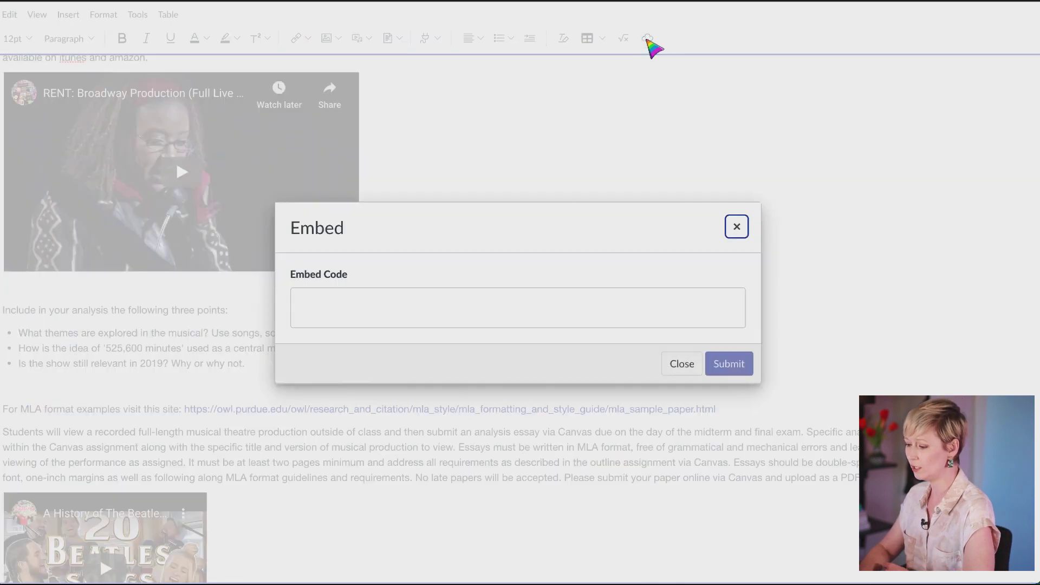
click(379, 315)
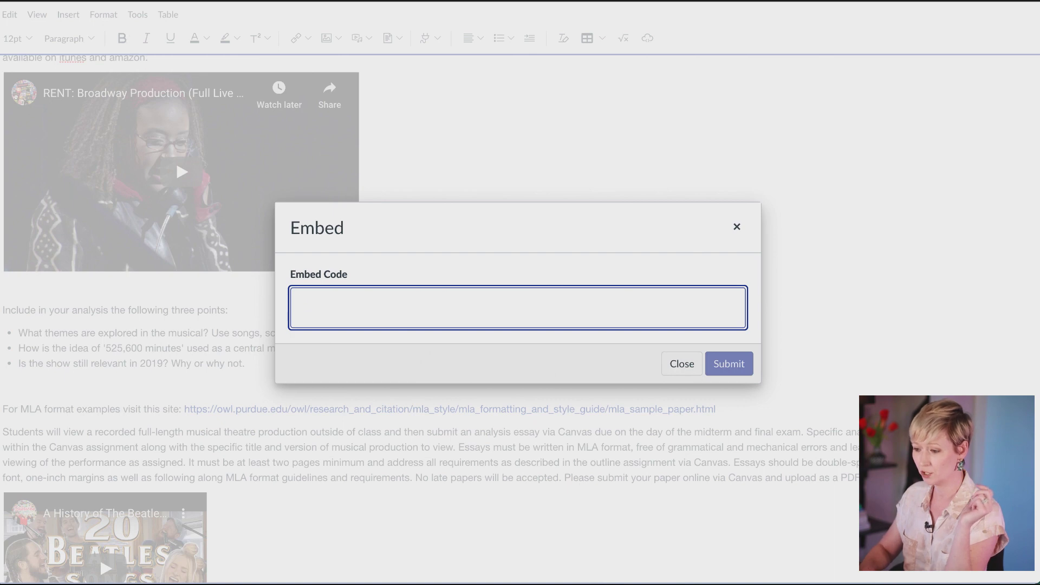
click(96, 0)
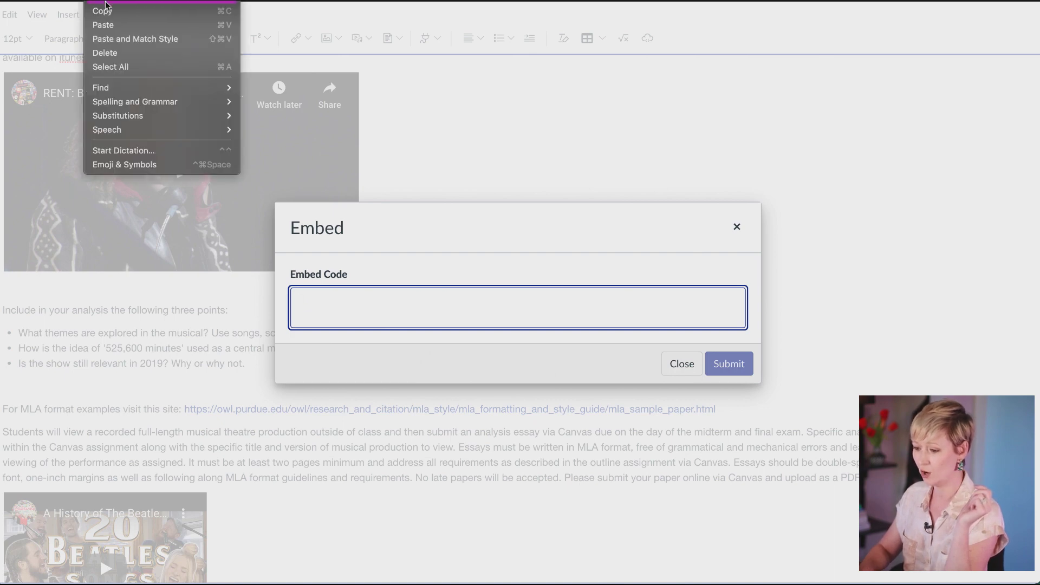
click(103, 25)
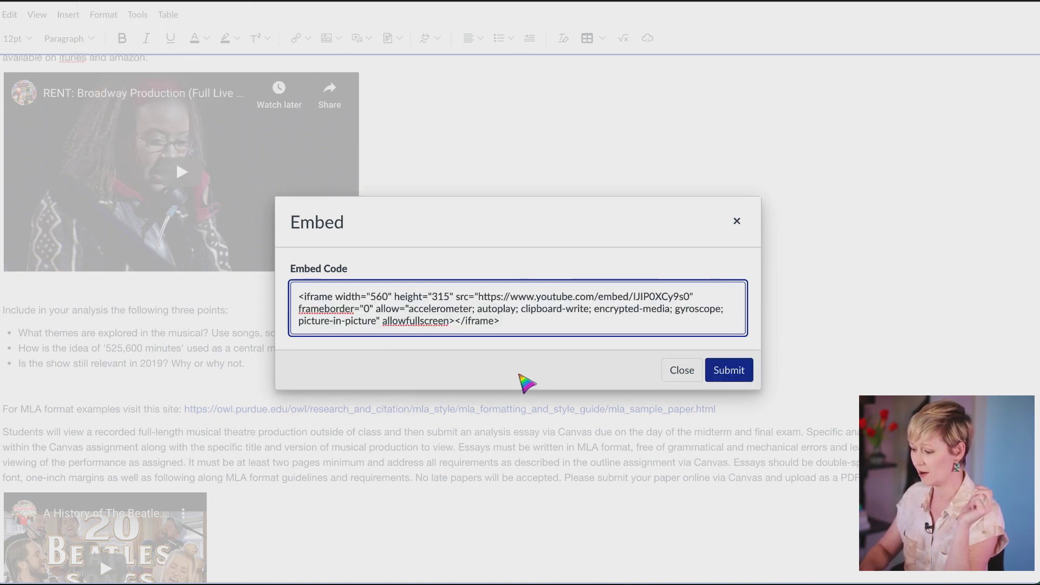
click(727, 370)
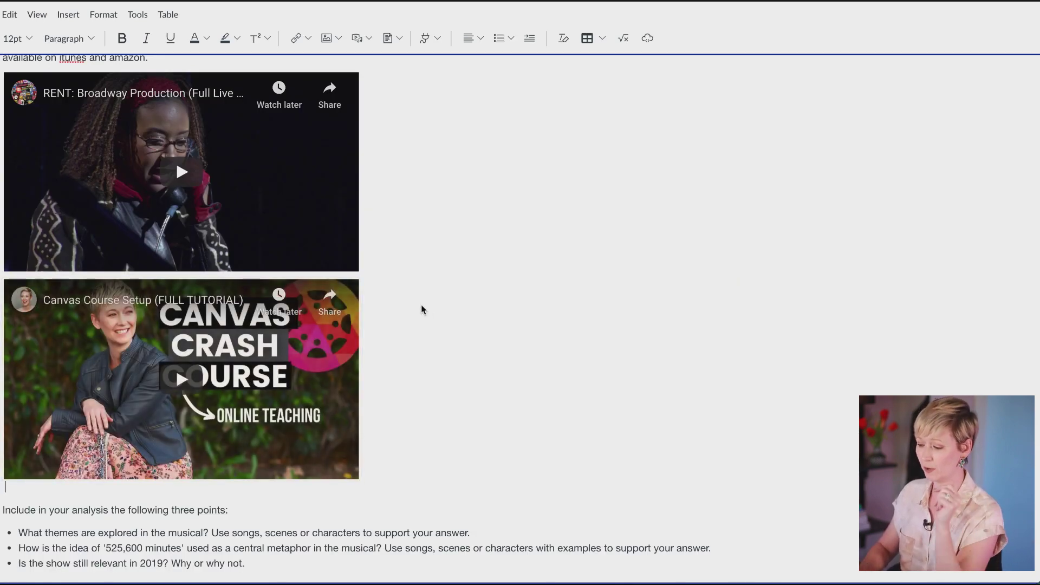
Delete the RENT: Broadway Production video from the assignment description.
click(368, 256)
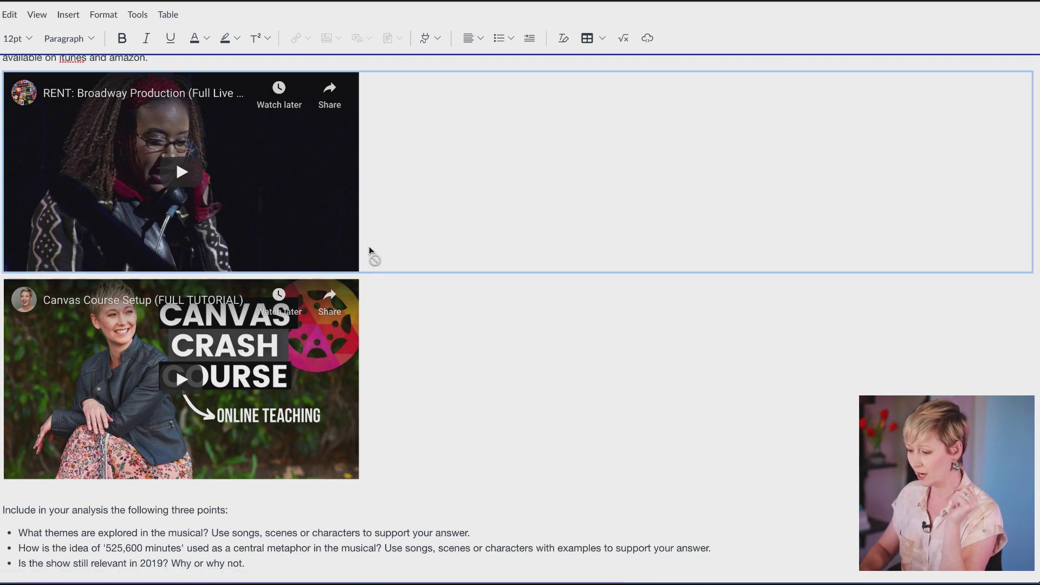
key(Delete)
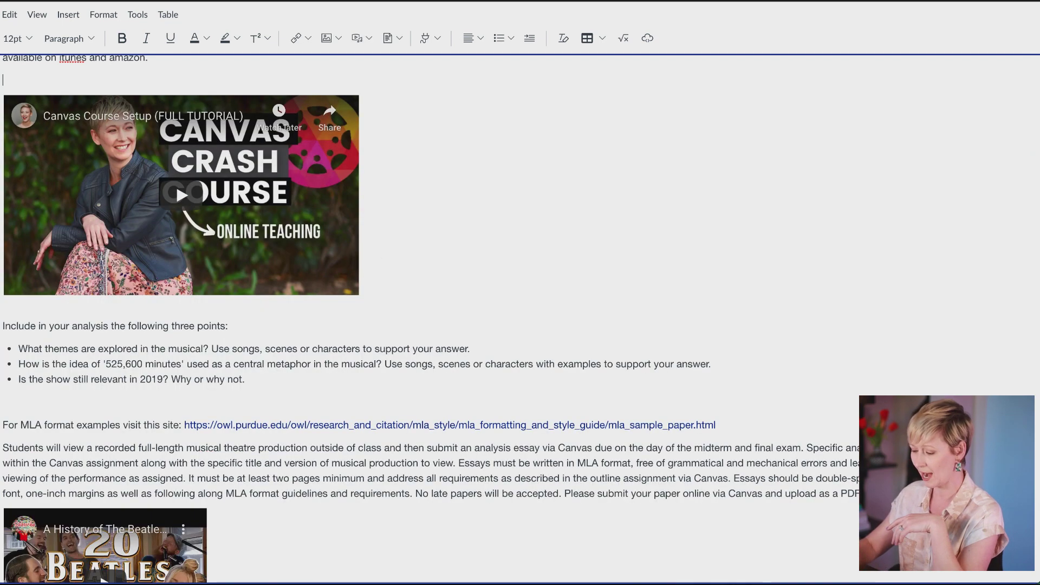
scroll(472, 246, up, 1)
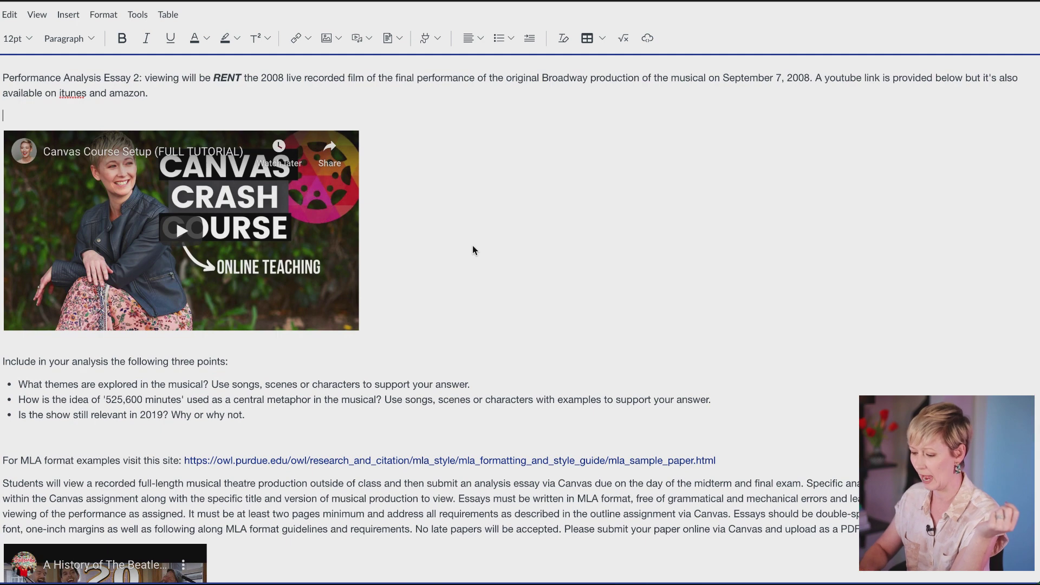
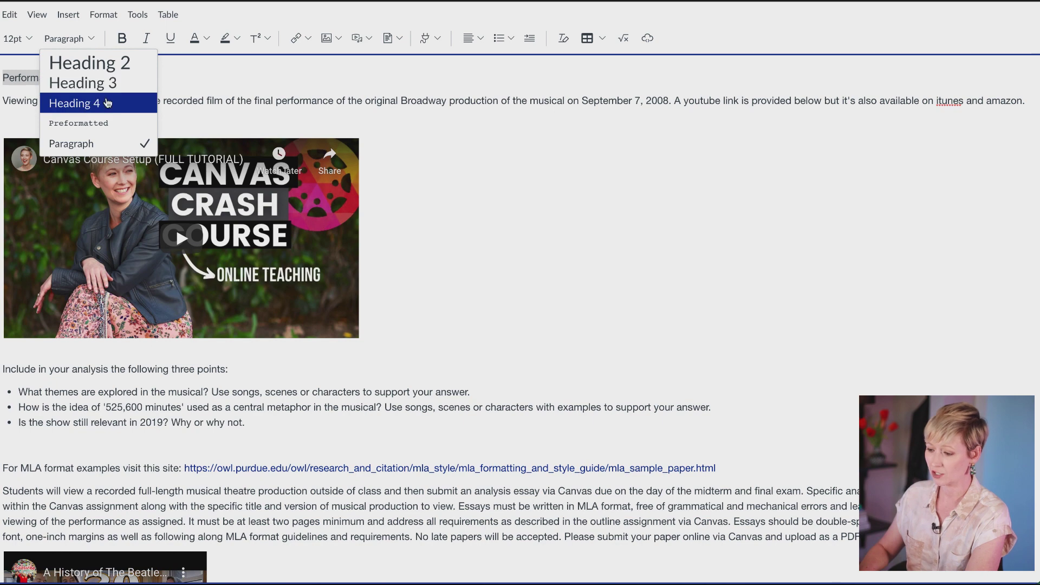
Format the title line "Performance Analysis Essay 2" as Heading 2 and centre it.
click(114, 64)
click(390, 82)
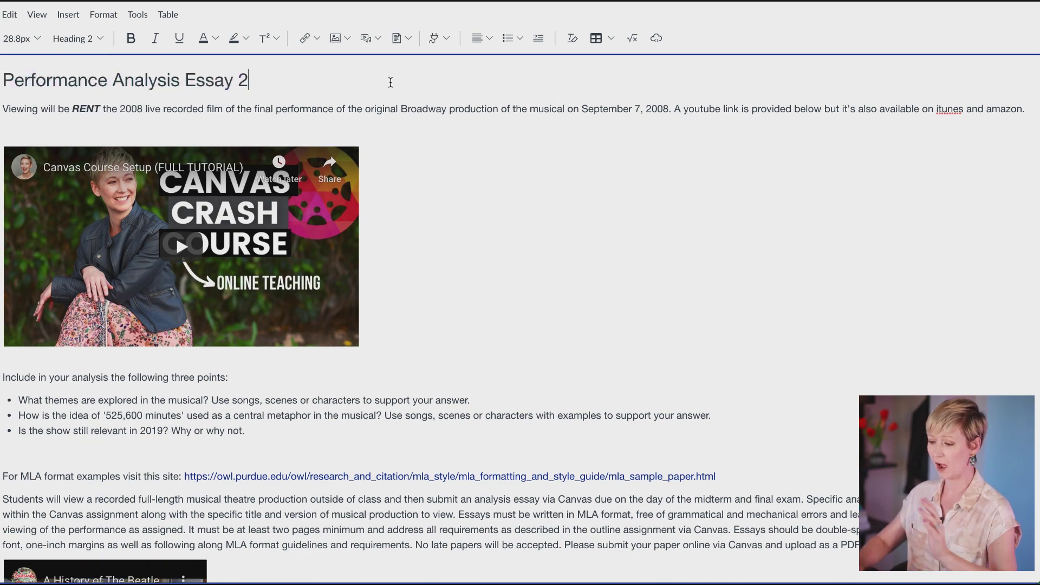
drag(248, 81, 3, 80)
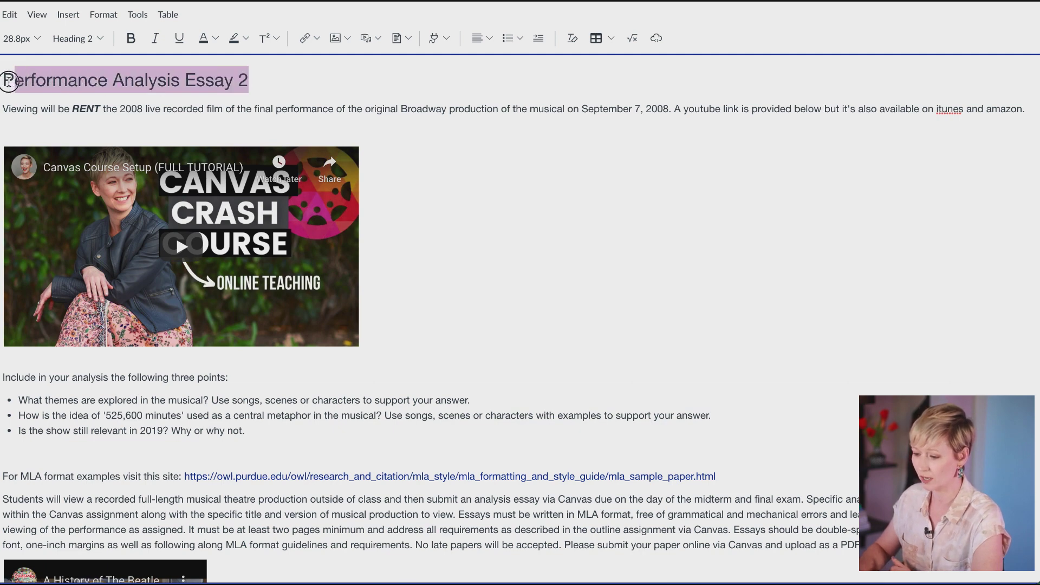
click(490, 39)
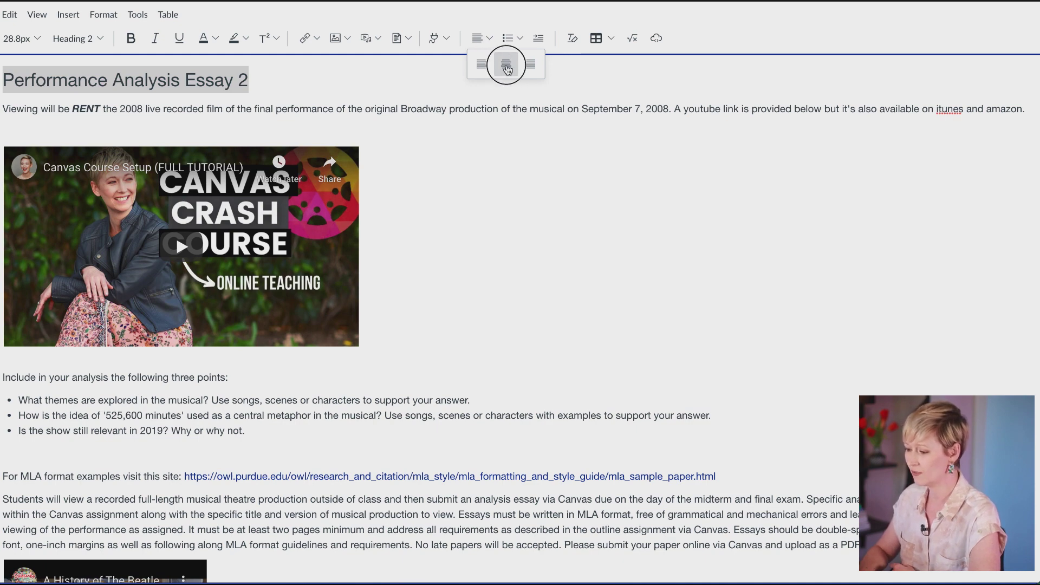
click(506, 65)
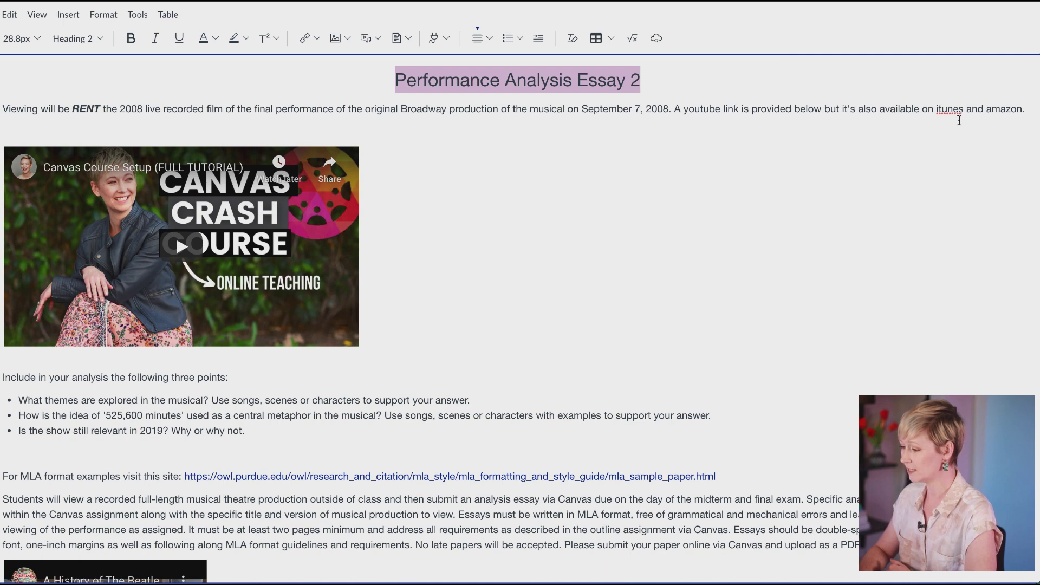
Split the introduction before "A youtube link is provided" and turn both resulting paragraphs into circle bullet items.
click(675, 109)
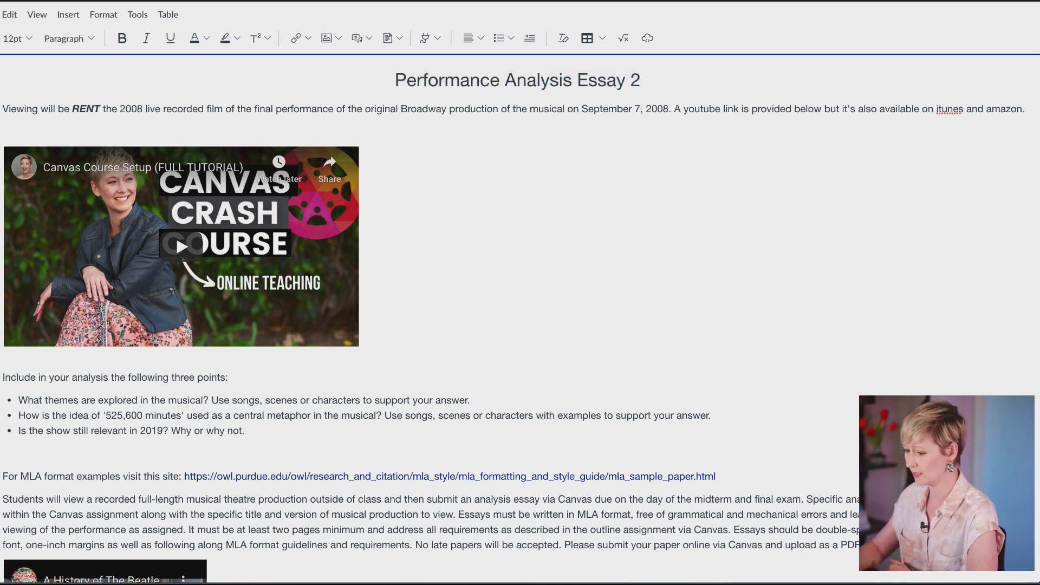
key(Return)
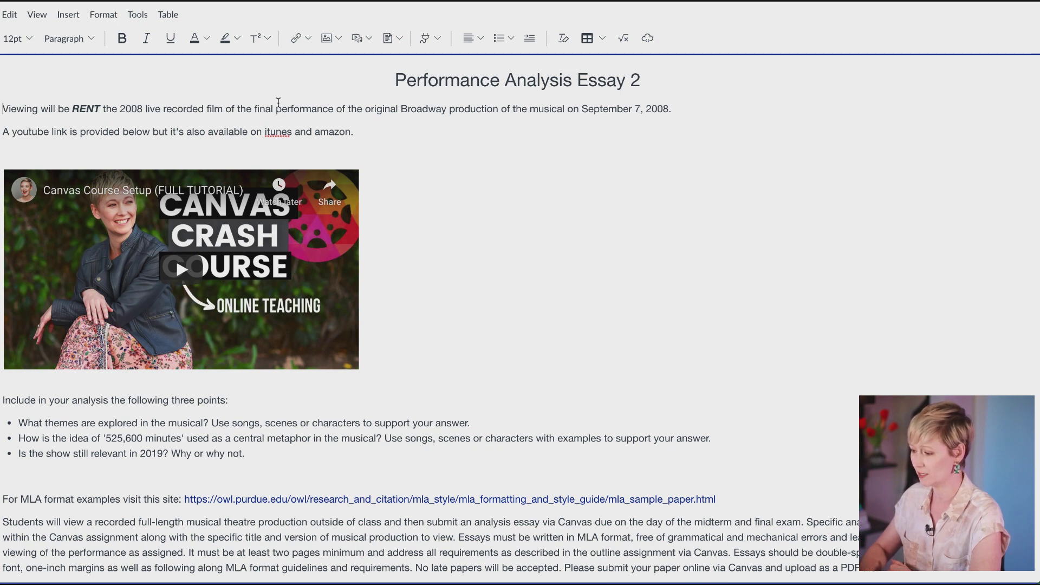
key(Up)
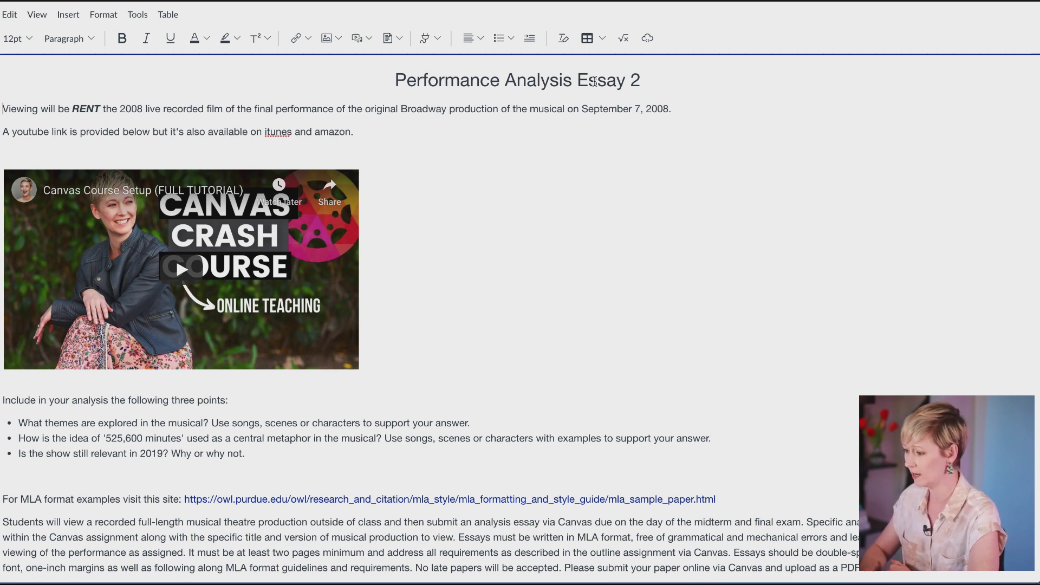
click(512, 38)
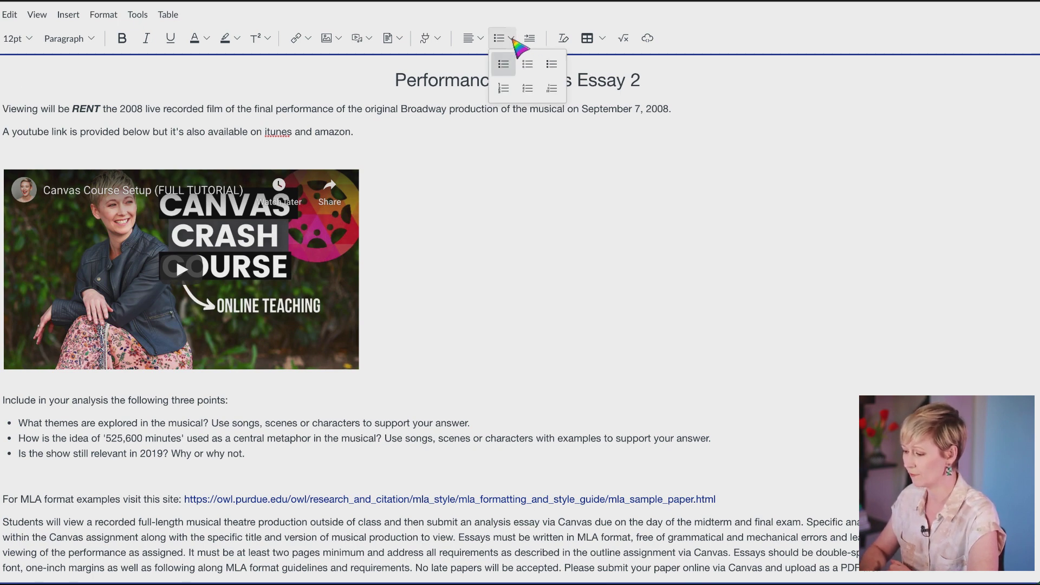
click(528, 64)
click(4, 128)
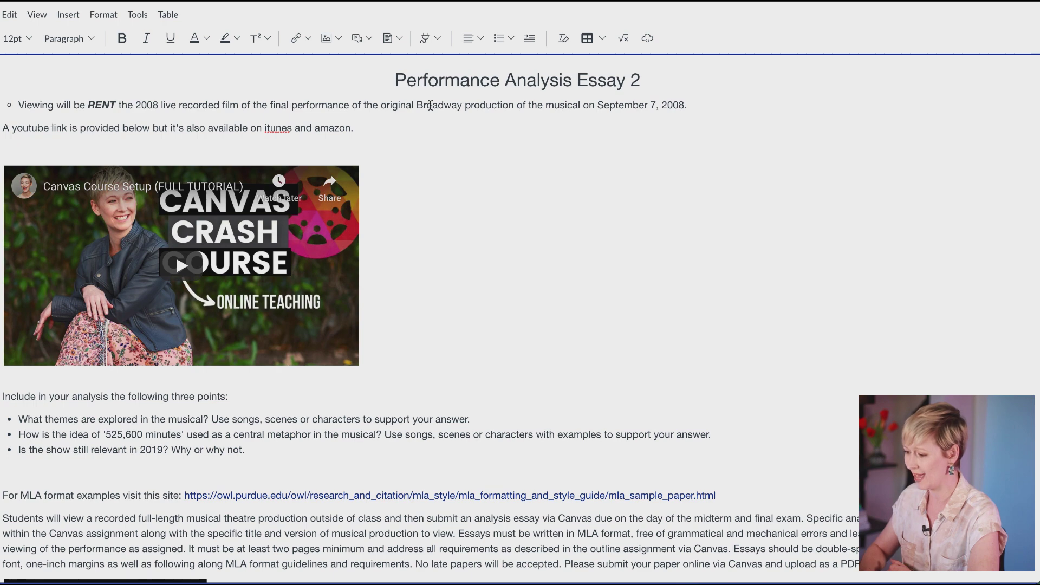
click(511, 38)
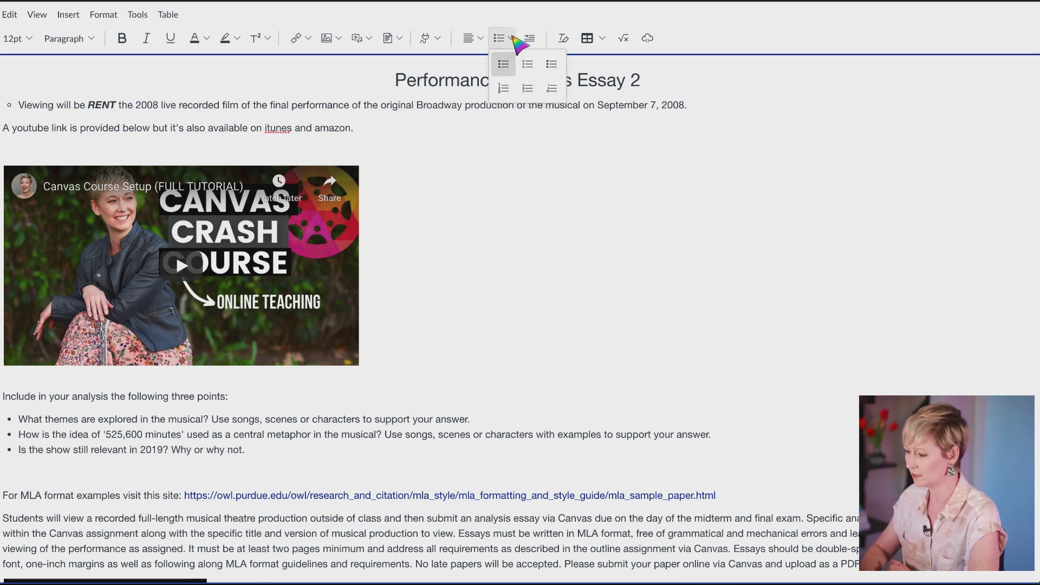
click(528, 64)
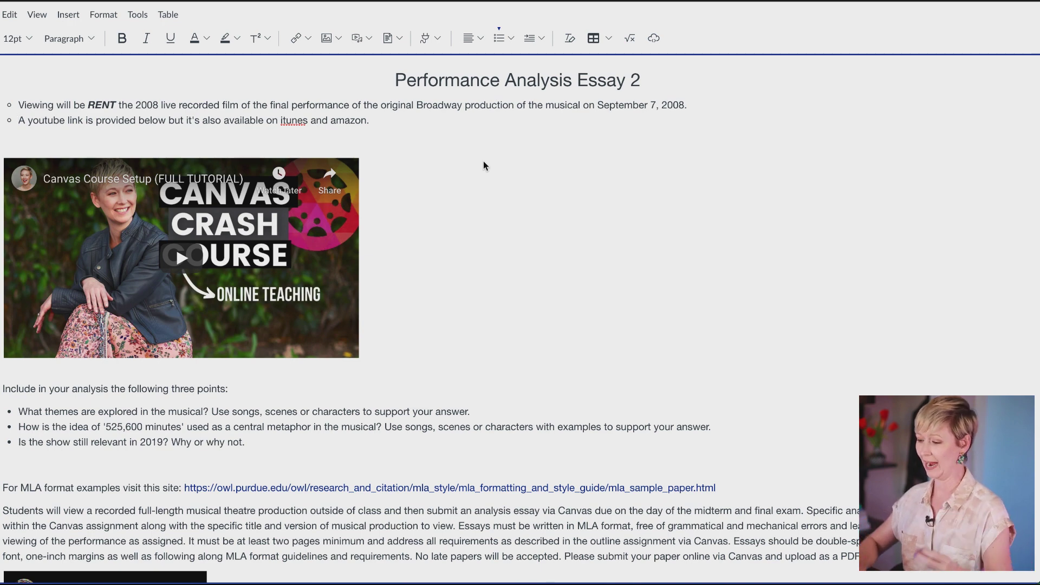
Correct the capitalization of "iTunes" and "Amazon" in the second bullet item.
click(282, 120)
key(BackSpace)
text(i)
key(Delete)
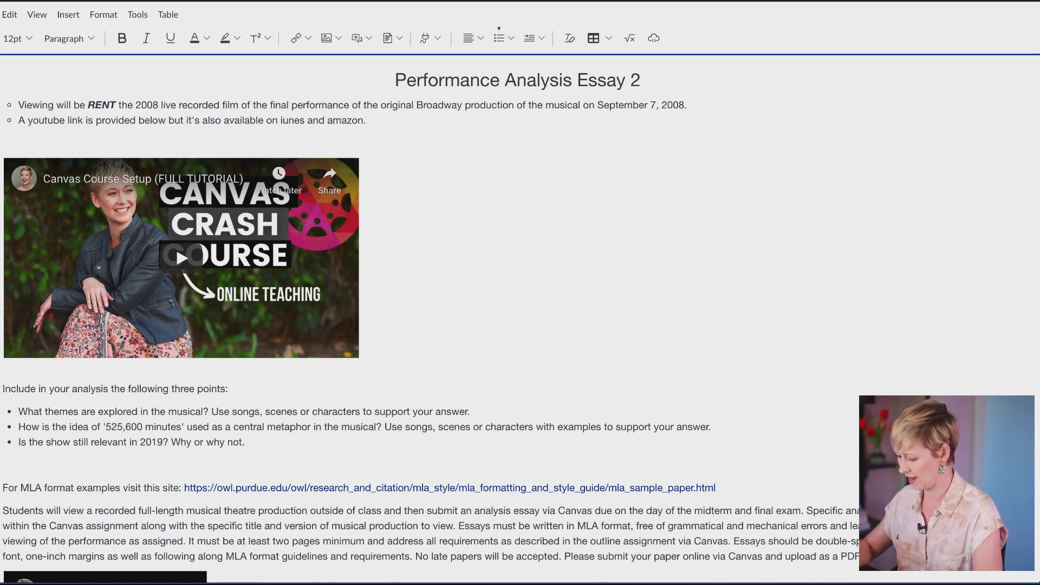
text(T)
click(387, 121)
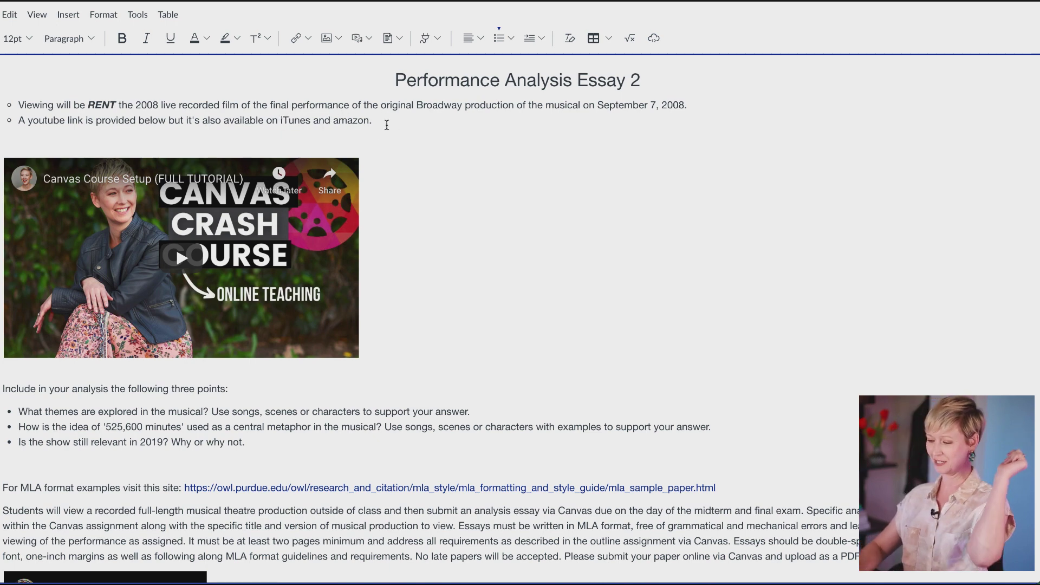
click(334, 122)
key(Delete)
text(A)
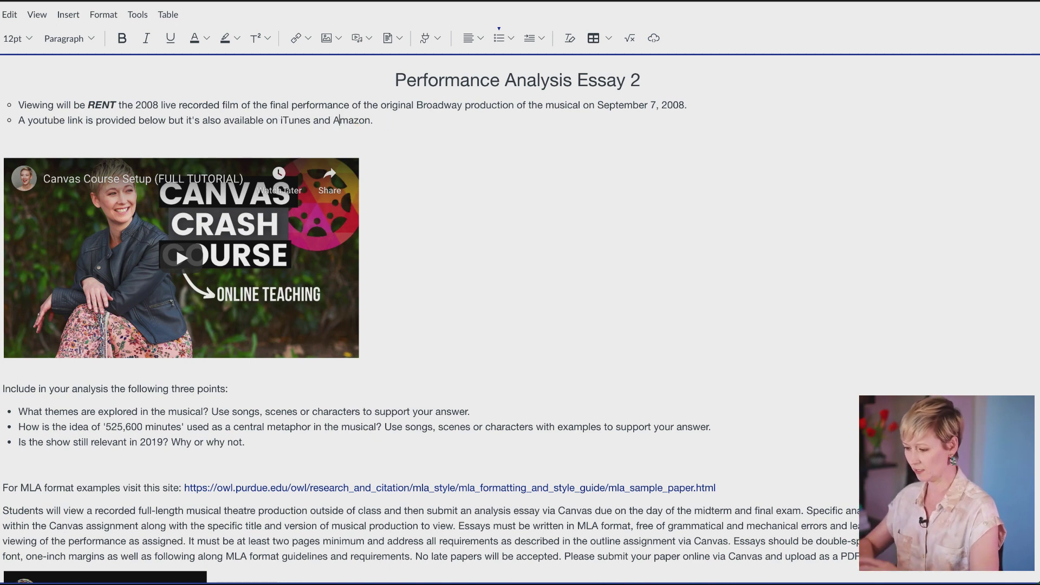
click(417, 180)
Highlight the line "Include in your analysis the following three points:" in yellow.
scroll(418, 180, down, 1)
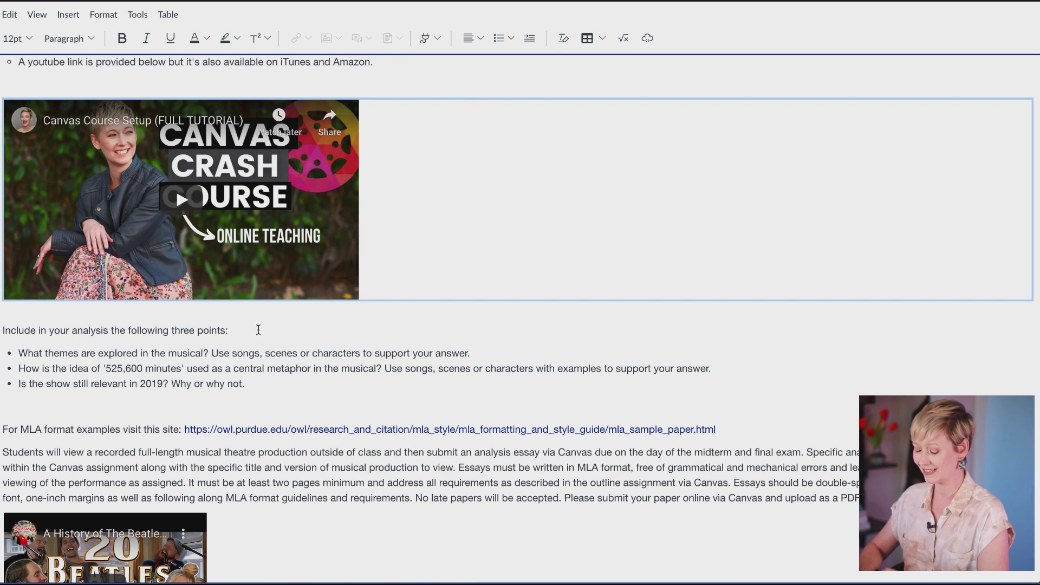
drag(232, 332, 3, 331)
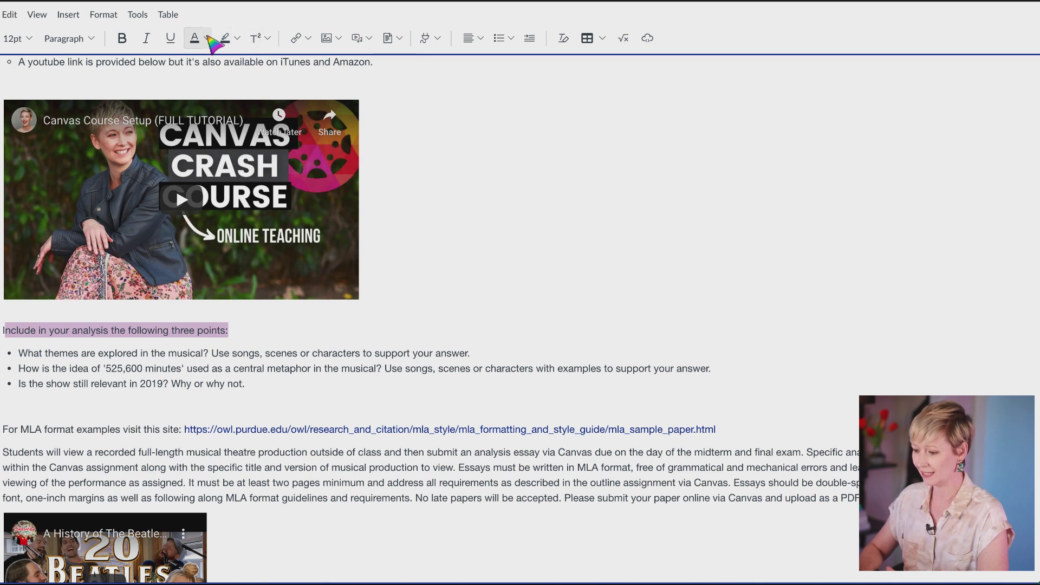
click(238, 39)
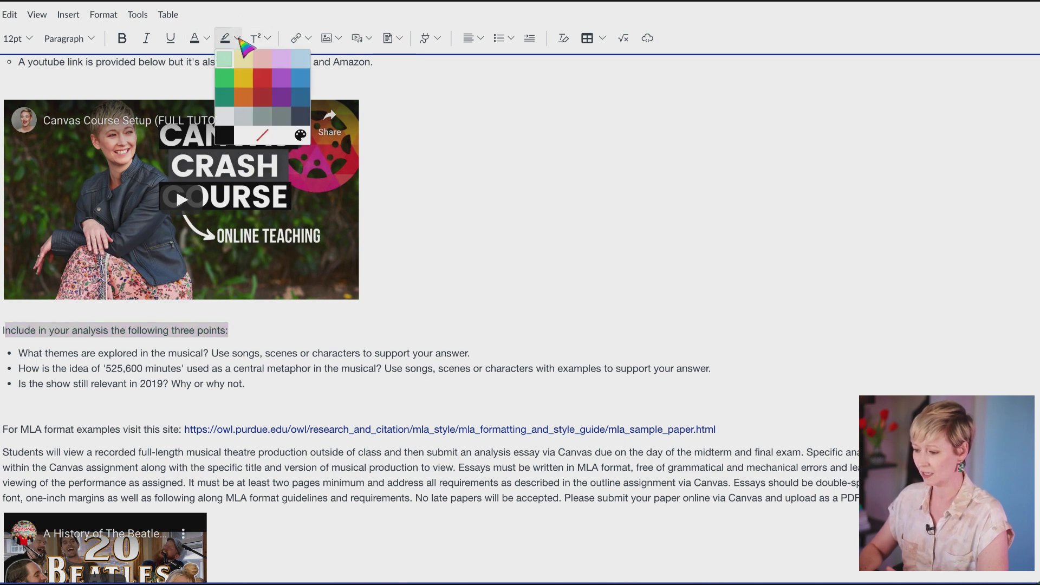
click(243, 78)
click(445, 300)
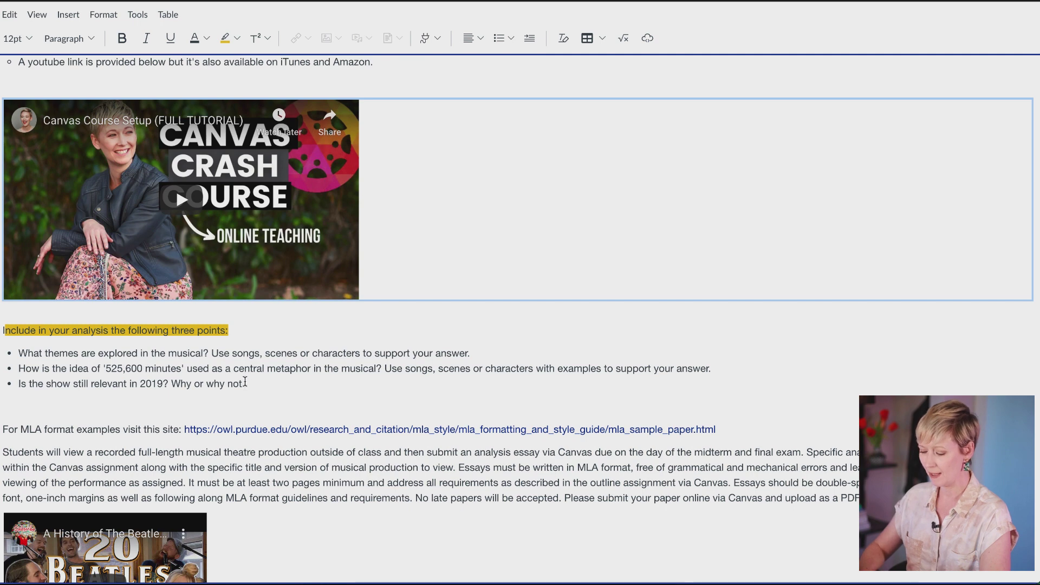
Copy the owl.purdue.edu URL from the MLA line and shorten the line to "For MLA format examples visit this site.".
scroll(250, 384, down, 1)
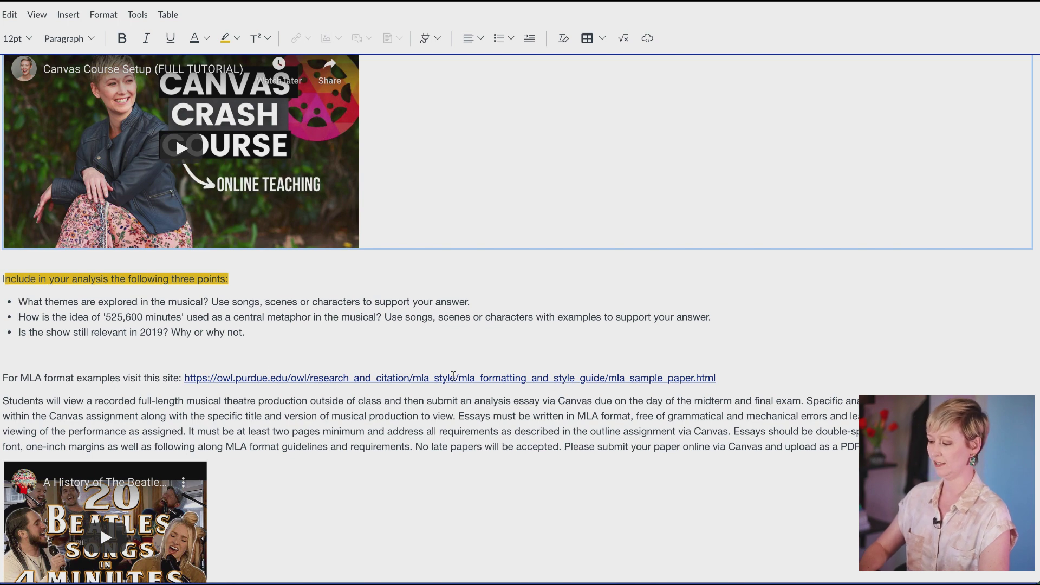
click(733, 375)
triple_click(457, 366)
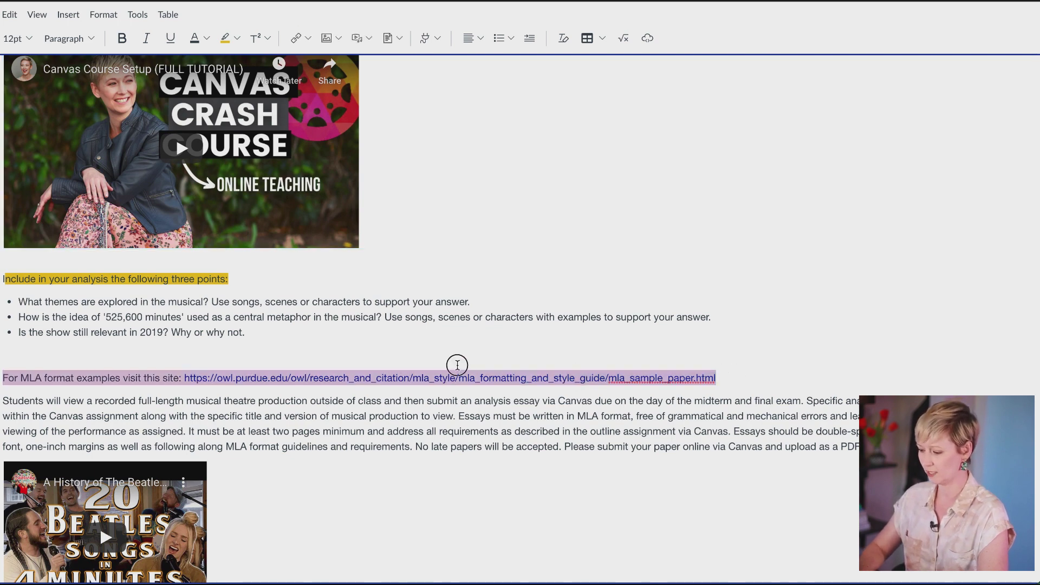
click(396, 335)
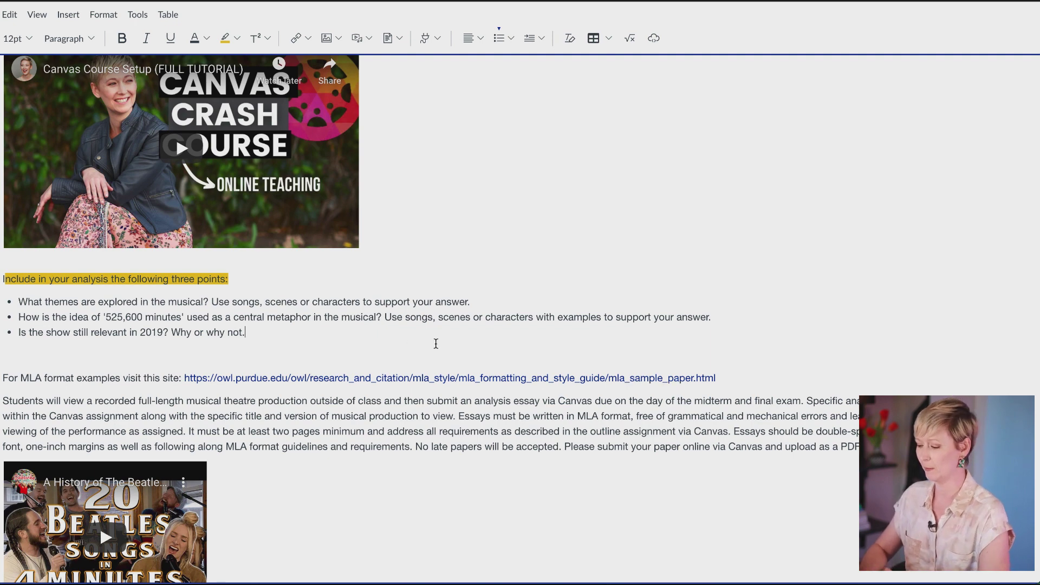
drag(727, 378, 291, 364)
click(204, 375)
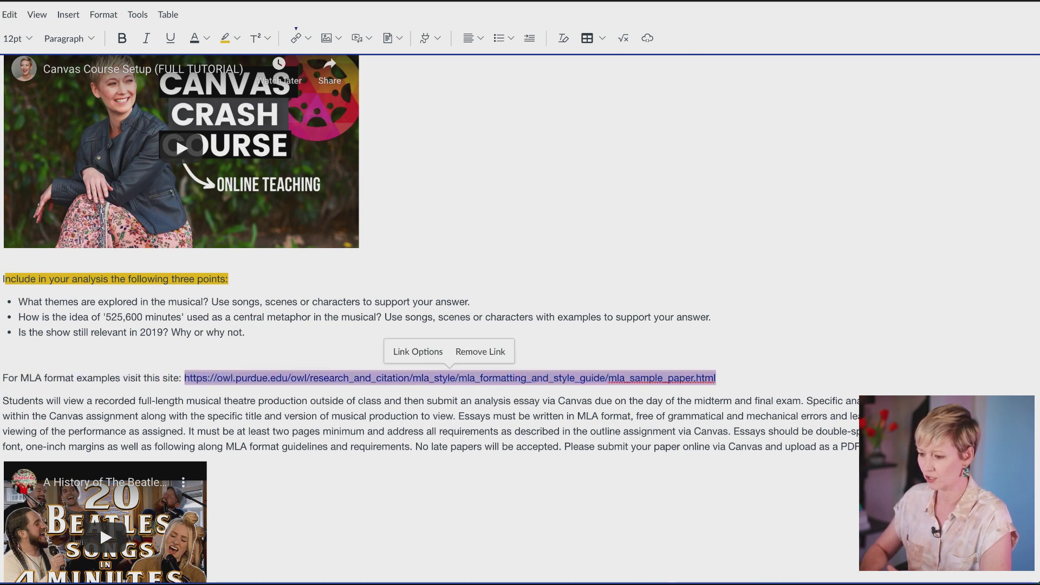
click(103, 1)
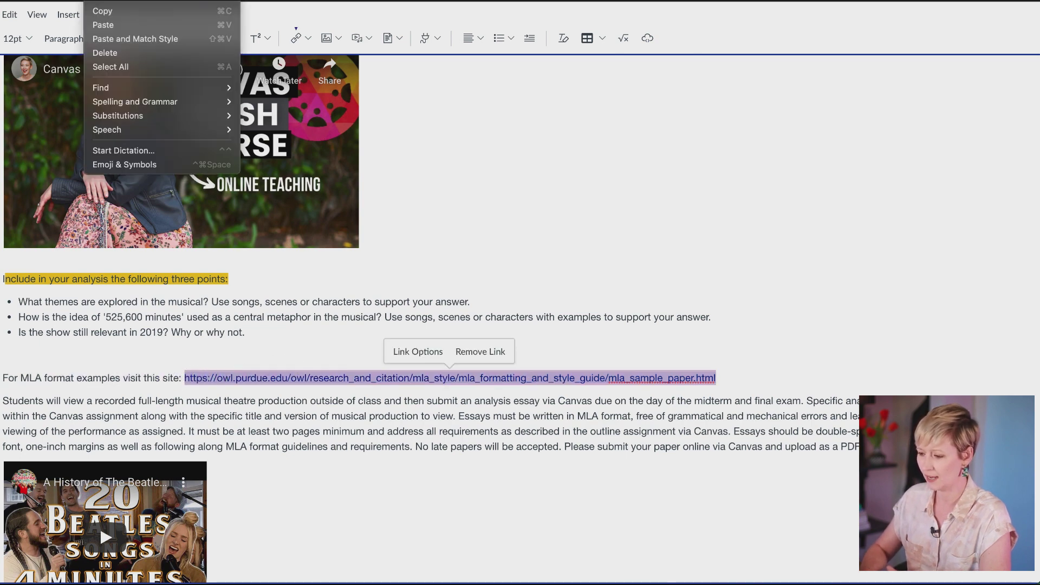
click(110, 10)
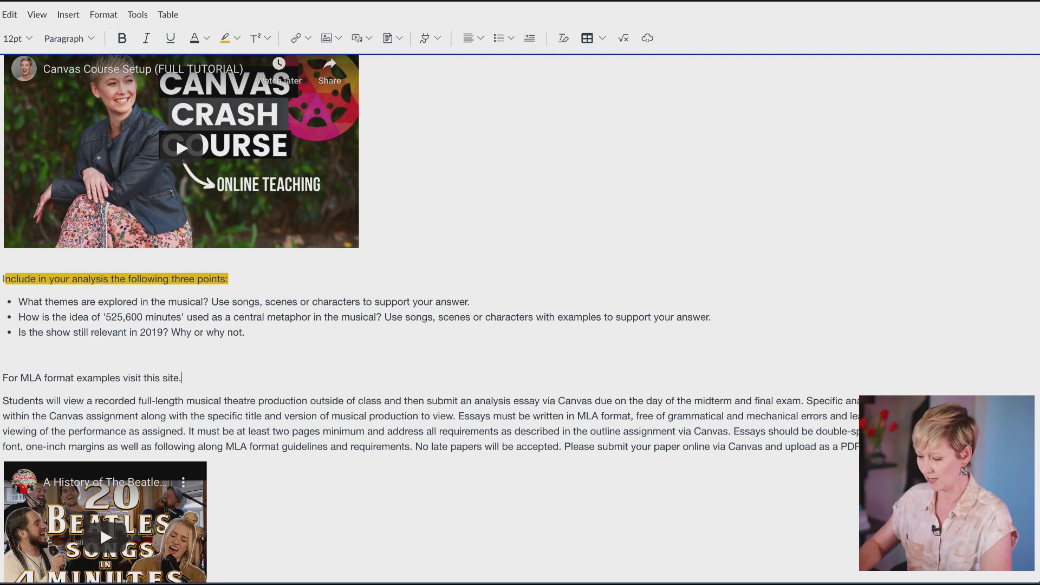
Link the word "this" in the MLA format line to the copied owl.purdue.edu mla_sample_paper.html address as an external link.
drag(161, 378, 146, 378)
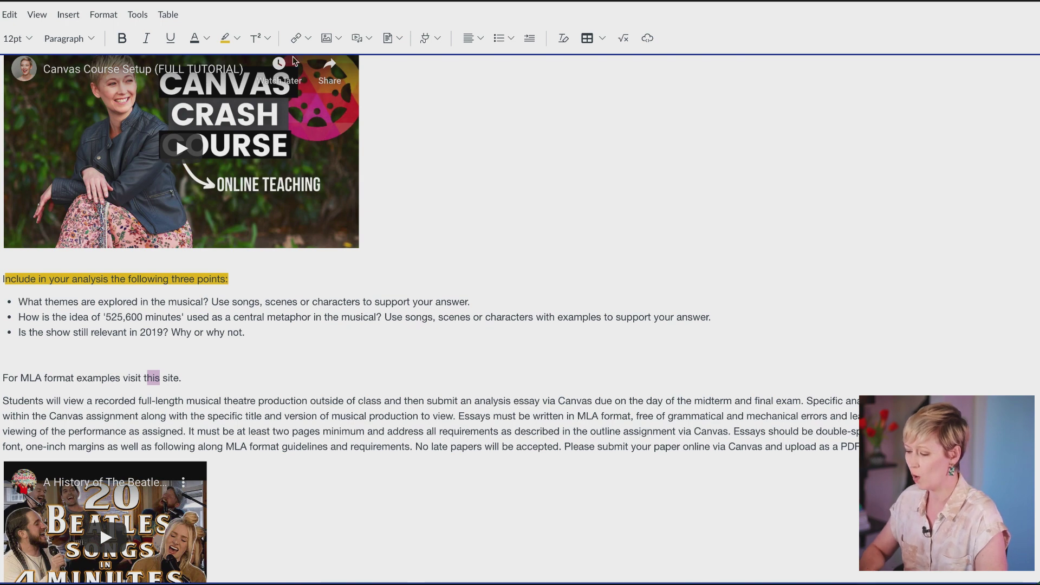
click(308, 38)
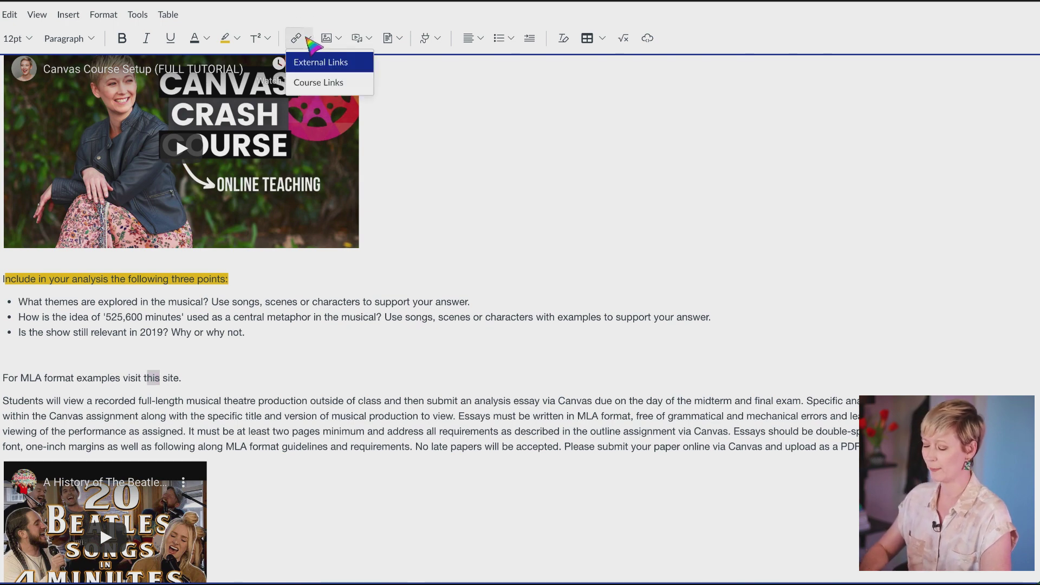
click(313, 64)
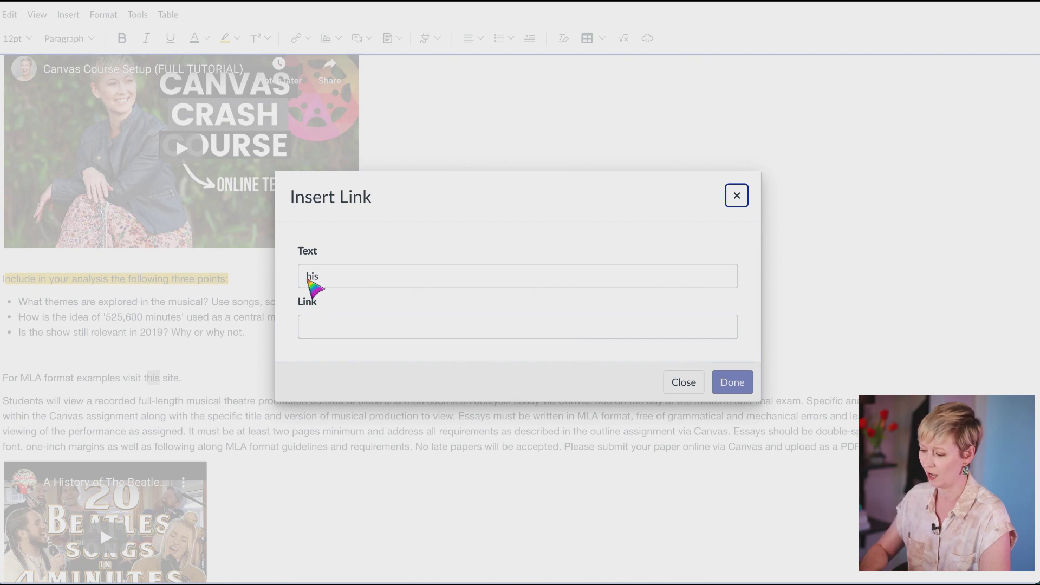
click(335, 334)
right_click(80, 2)
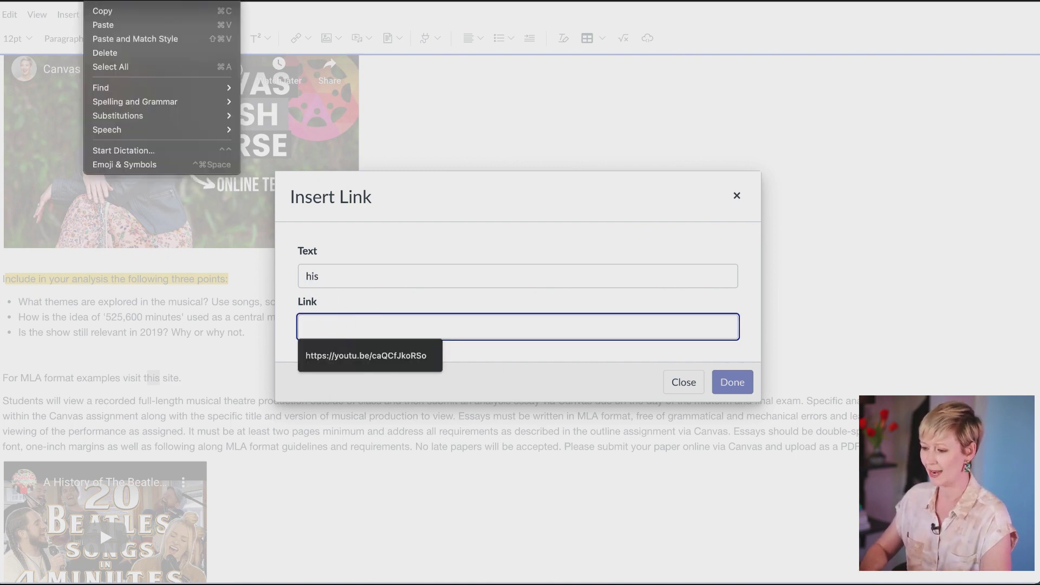
click(105, 23)
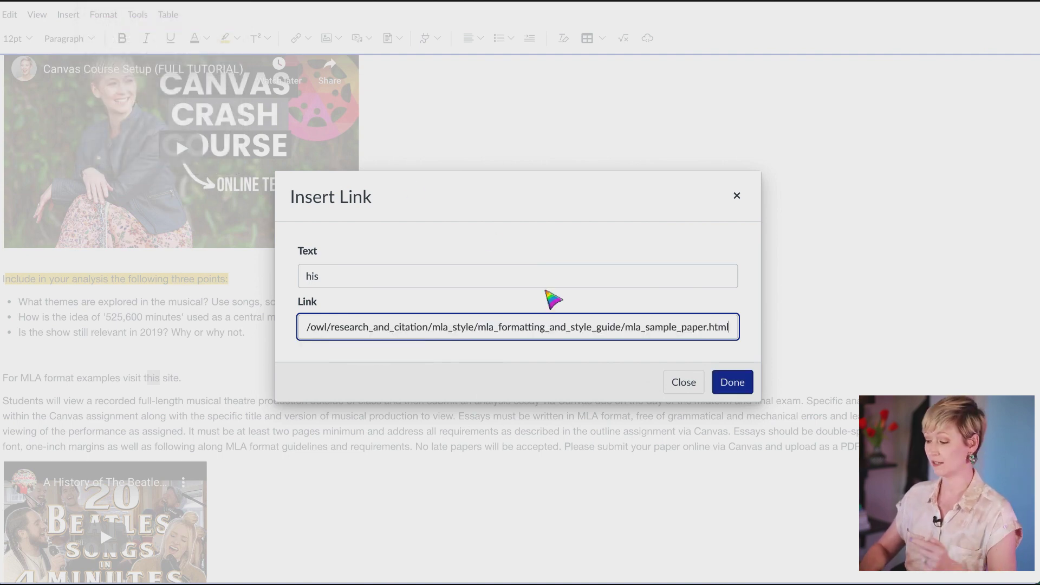
click(741, 388)
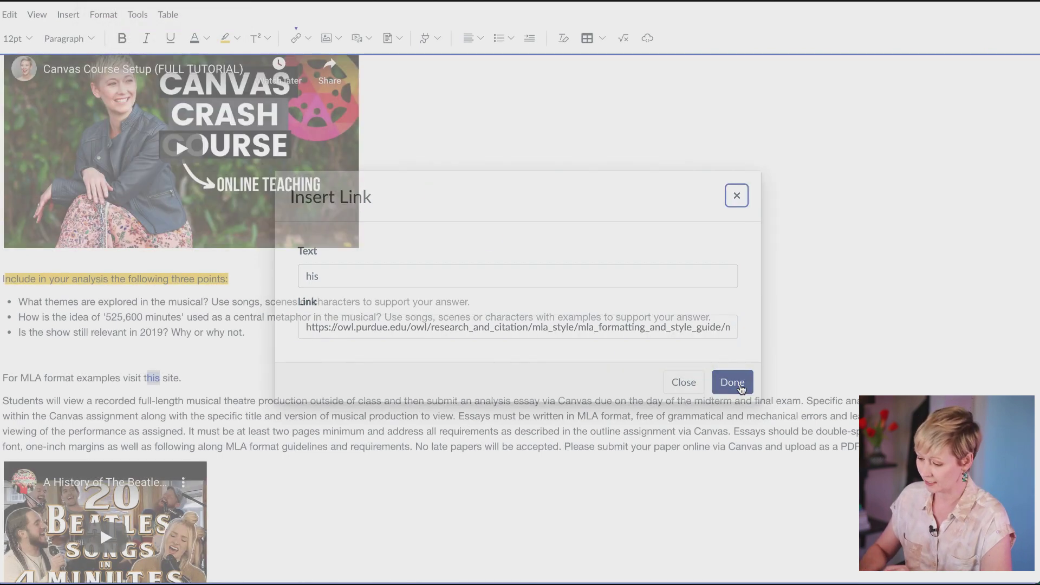
click(249, 364)
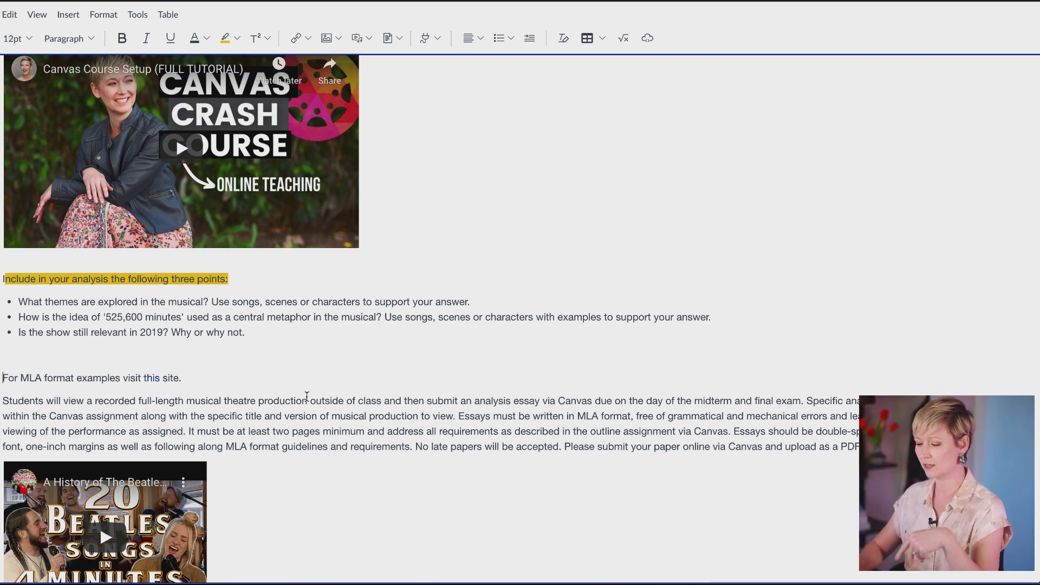
Leave the full-screen editor and set the text of both introduction bullet items to 8pt.
scroll(306, 397, down, 1)
scroll(306, 397, up, 3)
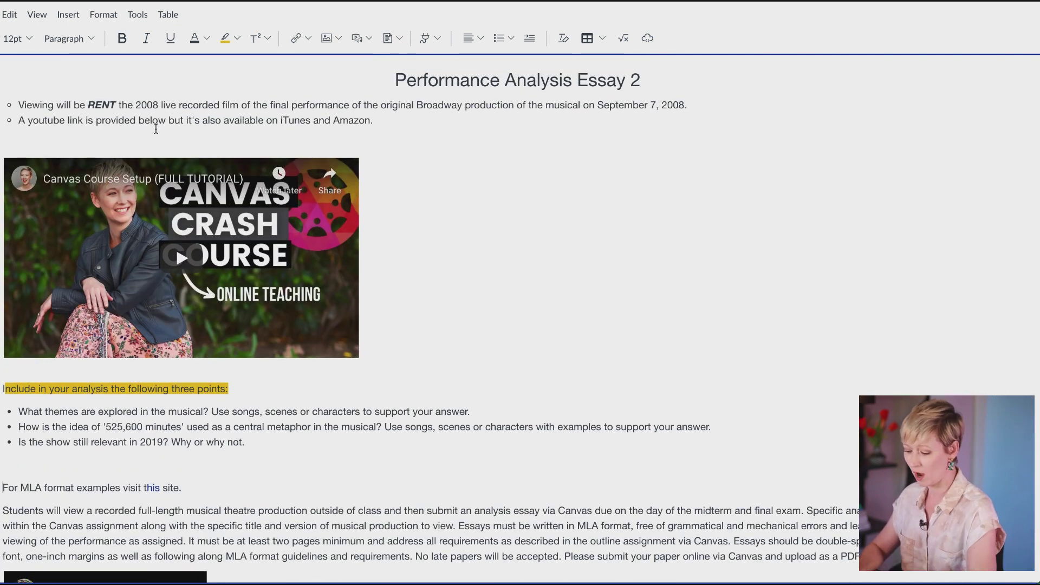
key(Escape)
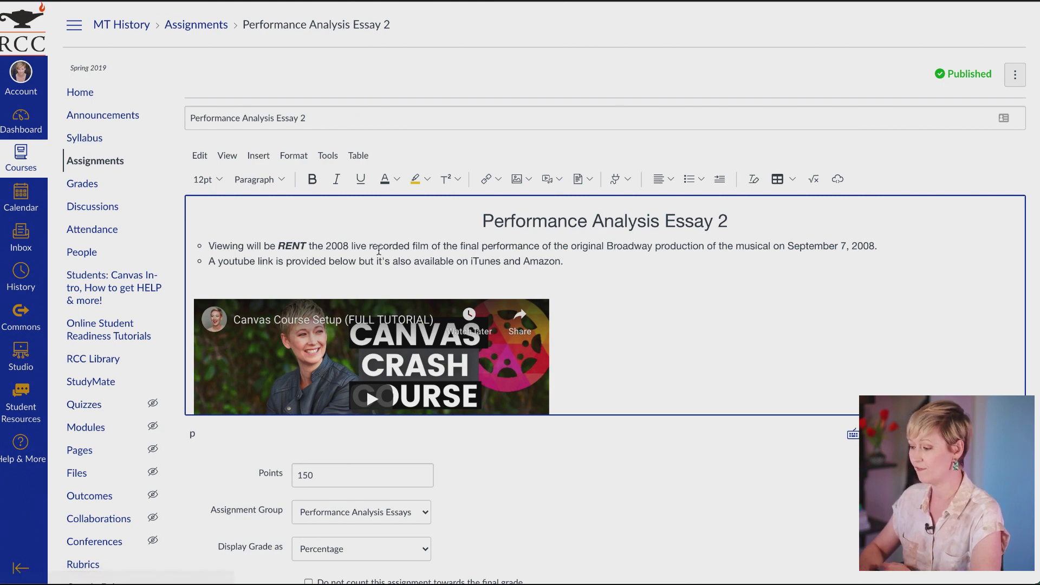
scroll(579, 247, down, 1)
scroll(578, 247, up, 1)
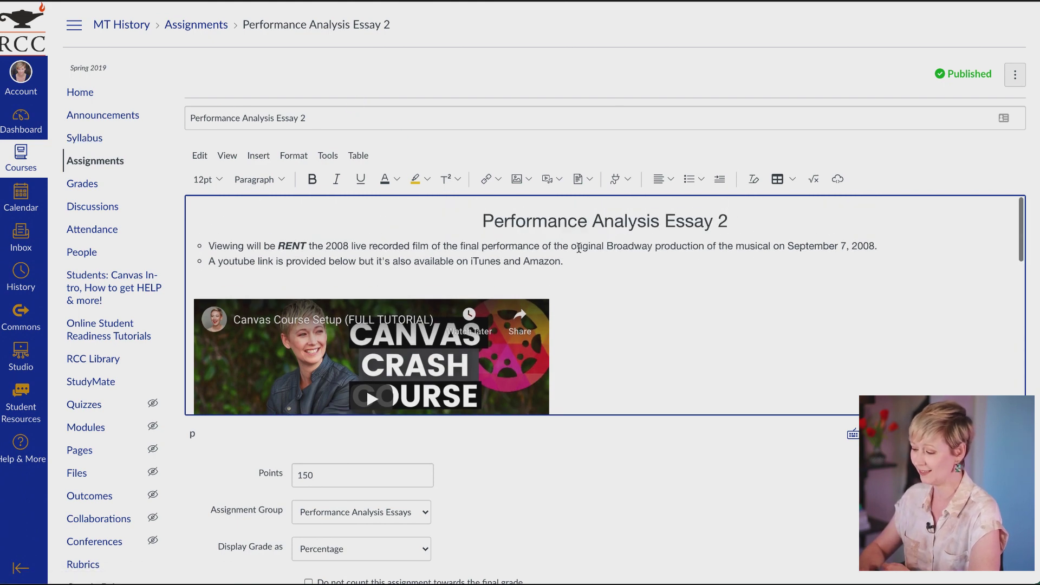
drag(569, 265, 204, 248)
click(208, 180)
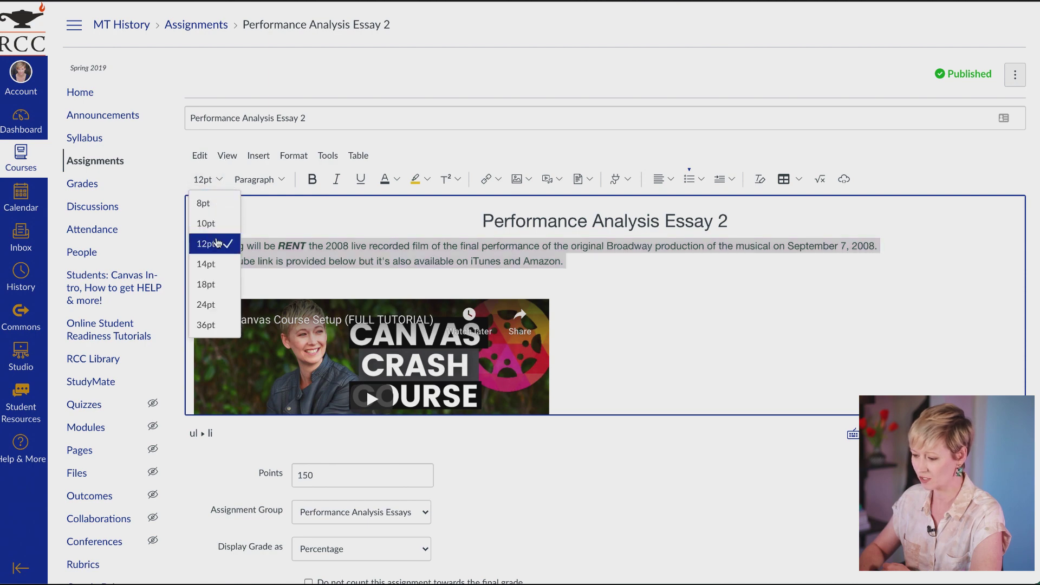
click(205, 203)
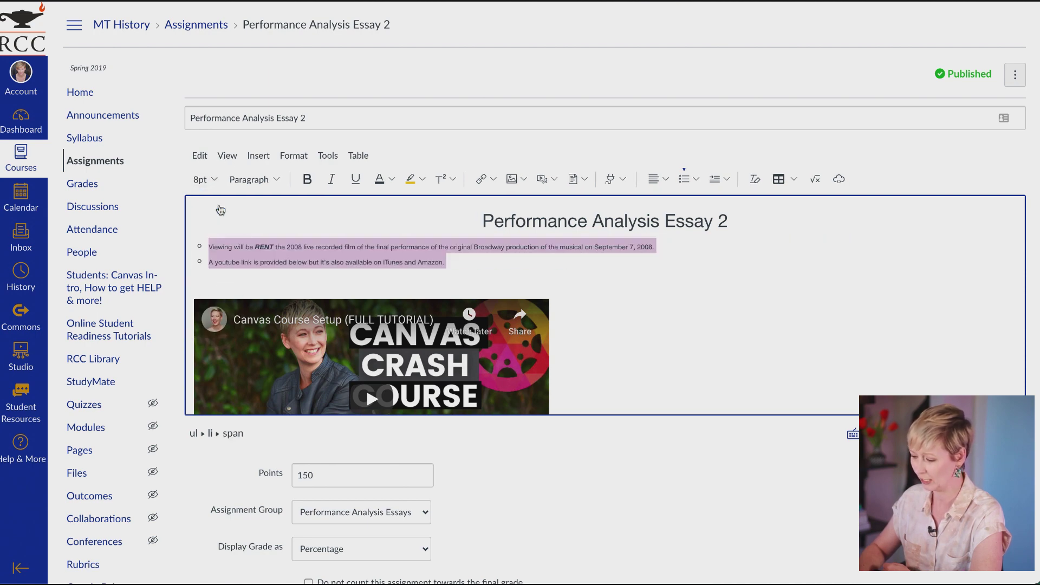
click(665, 348)
Make the line "For MLA format examples visit this site." bold and colour its text red.
scroll(664, 342, down, 5)
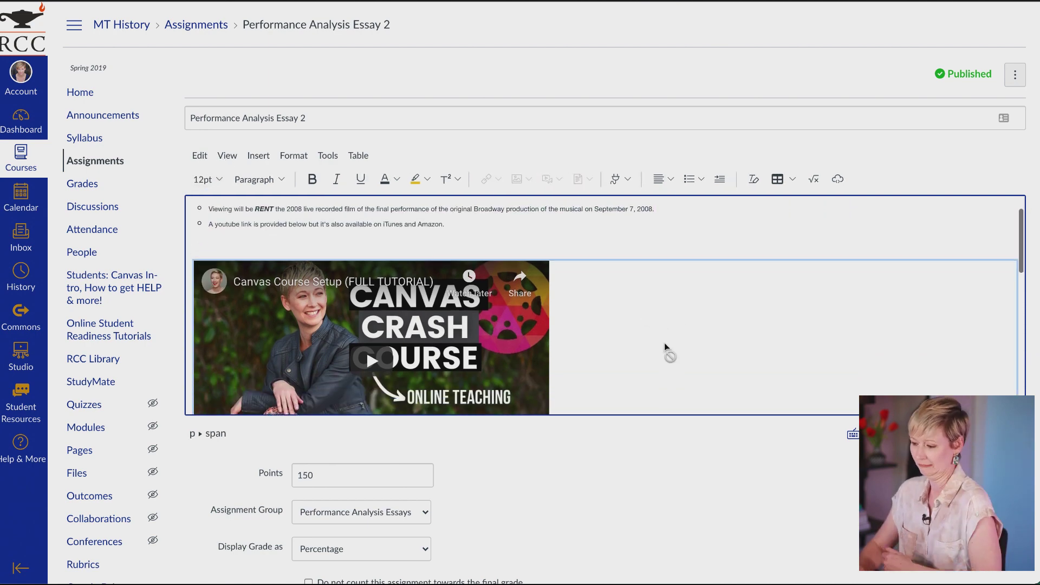
scroll(664, 343, down, 3)
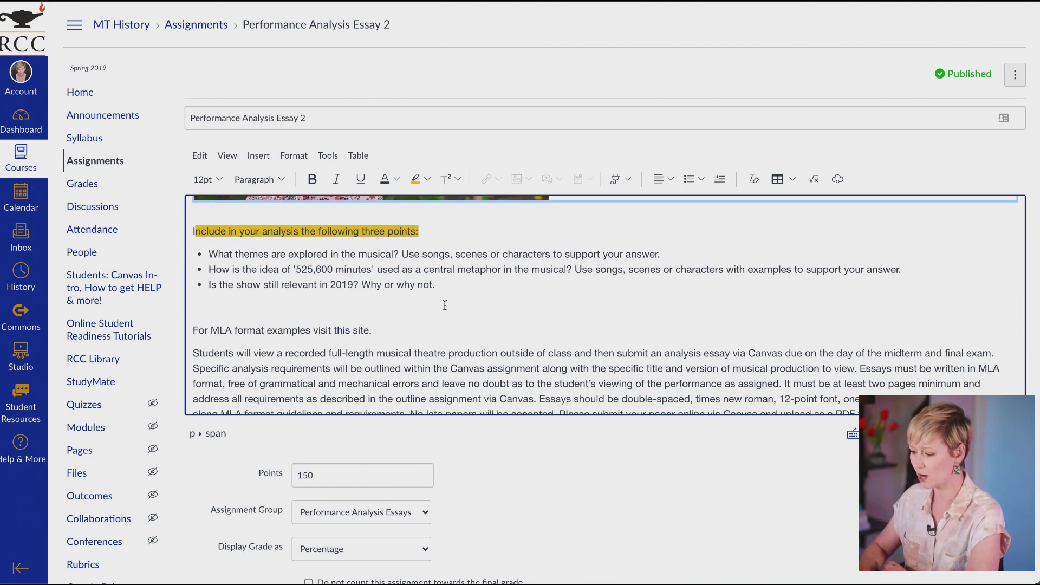
click(453, 280)
drag(453, 280, 221, 281)
click(368, 321)
drag(371, 327, 193, 330)
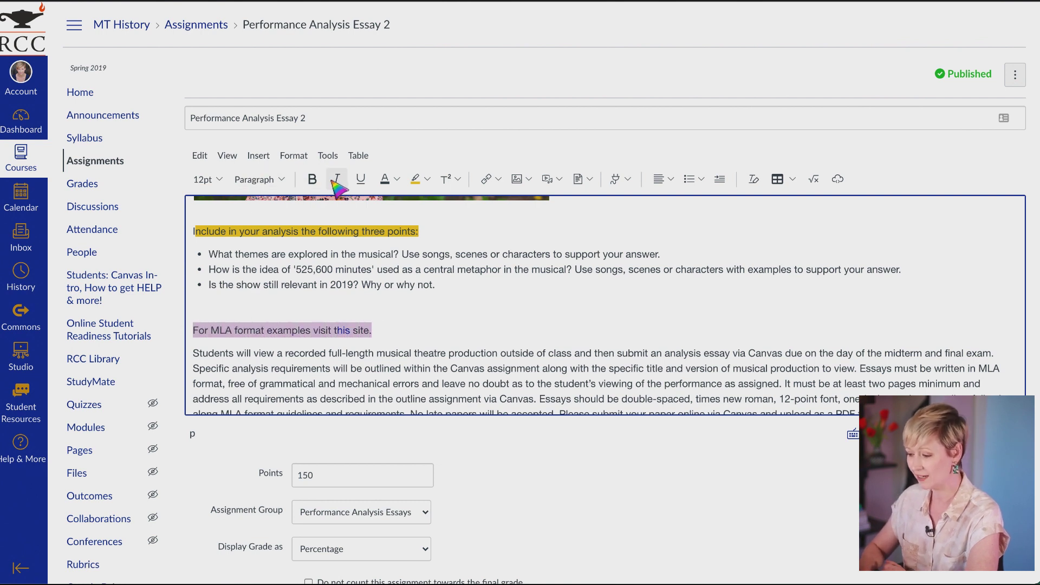
click(312, 180)
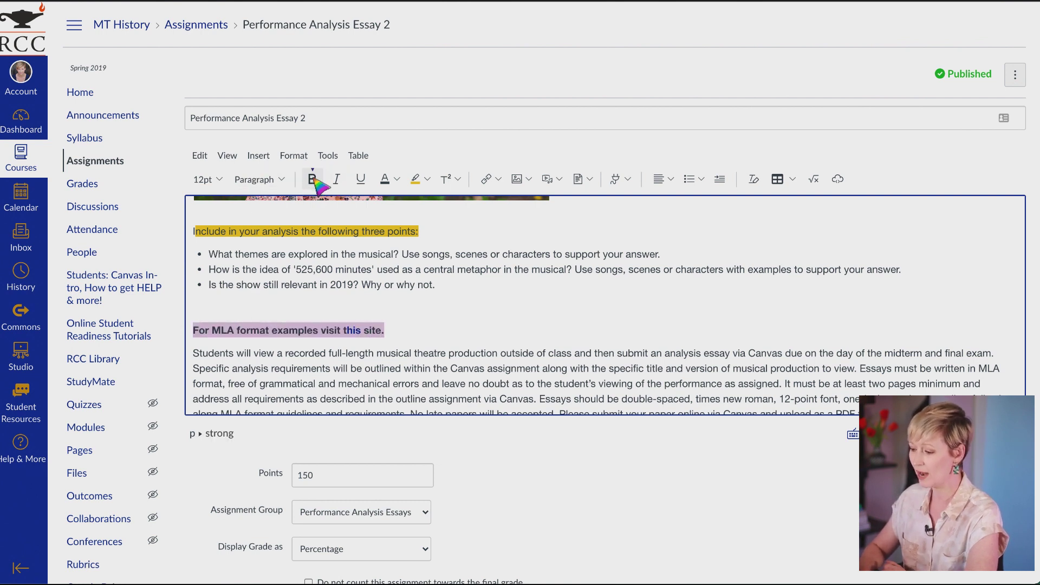
click(398, 180)
click(416, 219)
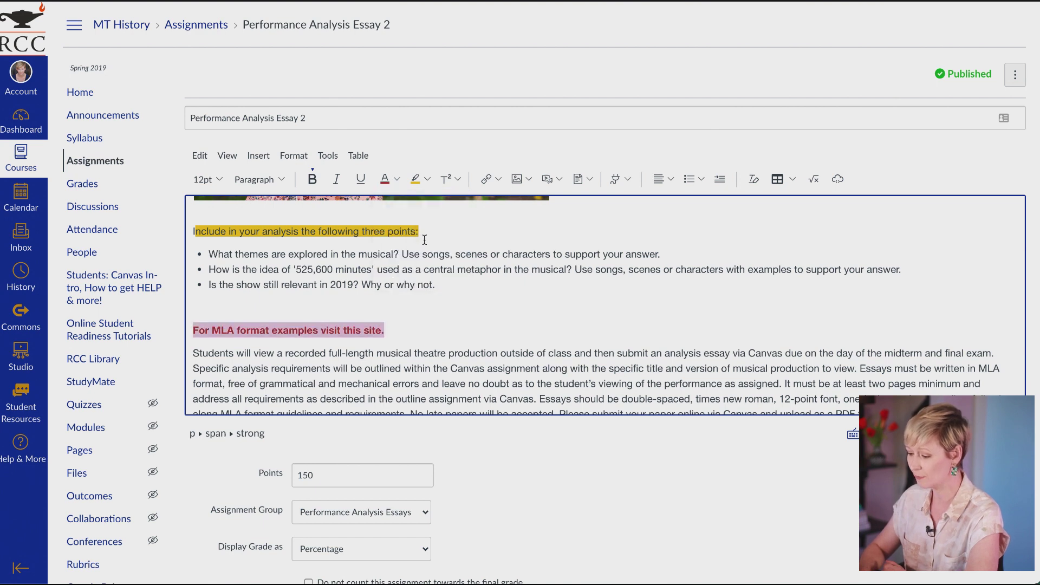
Center the line "For MLA format examples visit this site." in the assignment description.
click(422, 324)
drag(408, 332, 193, 332)
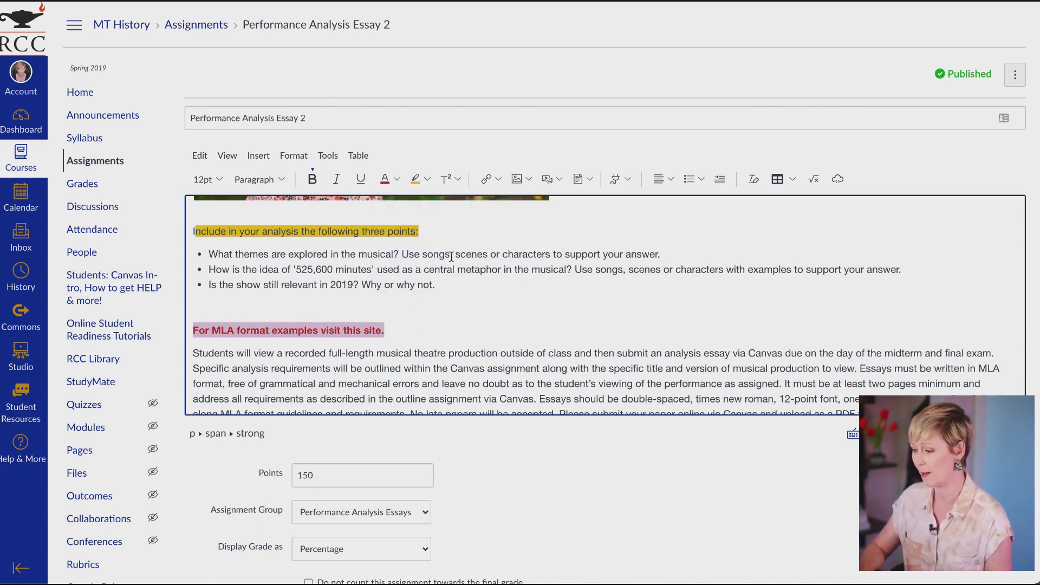
click(665, 180)
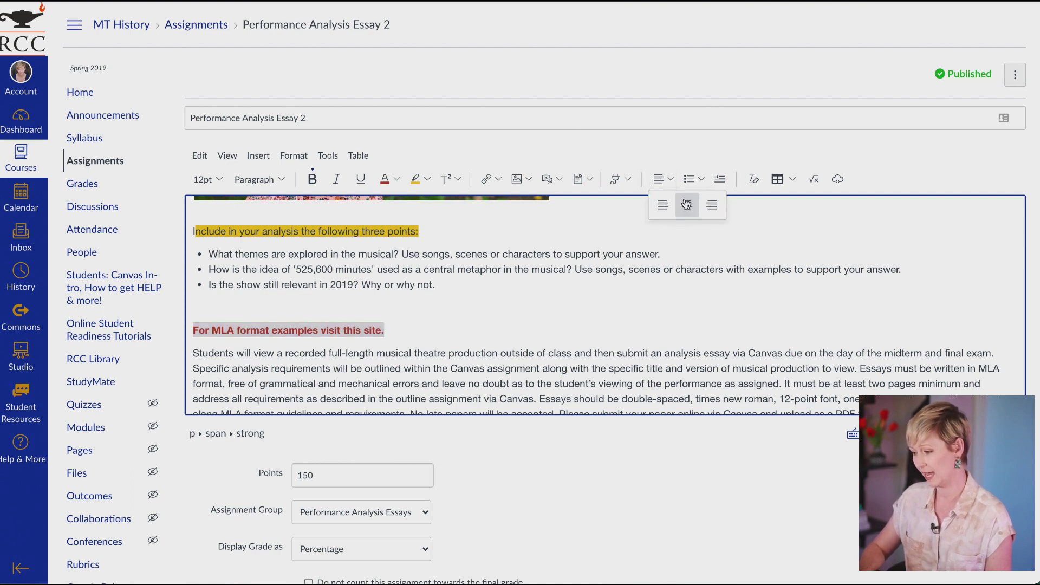
click(684, 203)
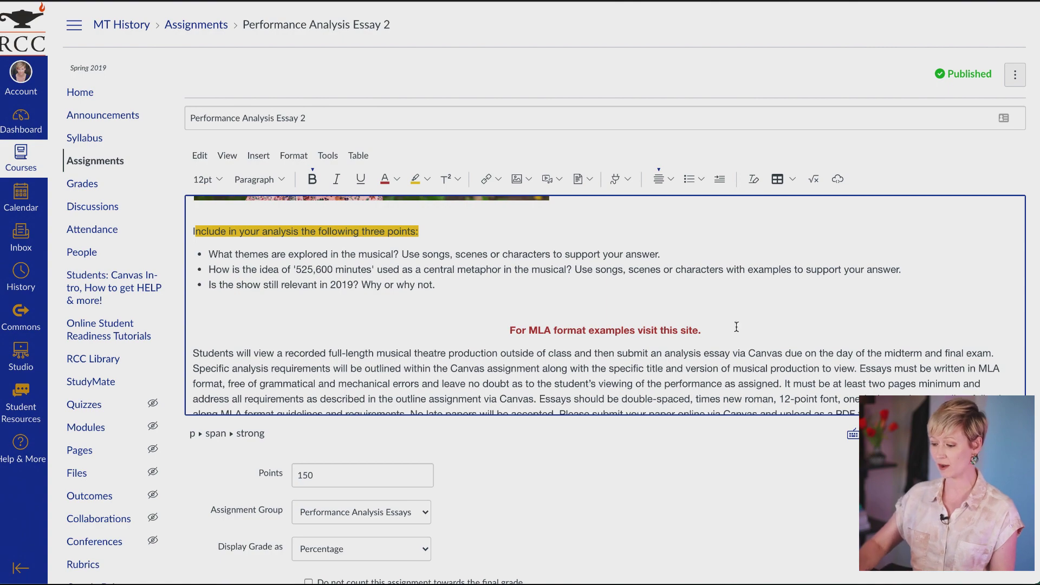
scroll(707, 517, down, 15)
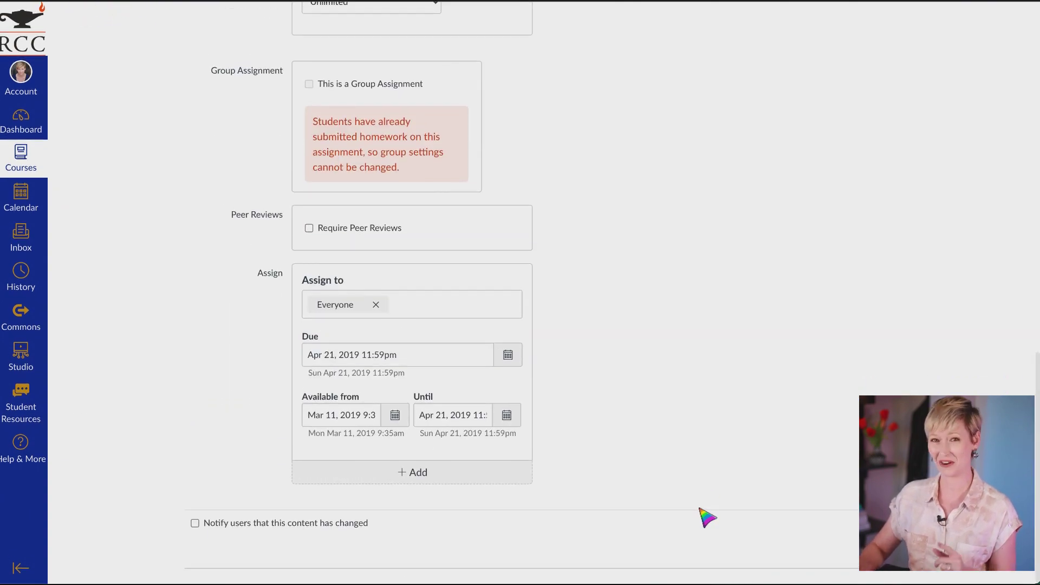